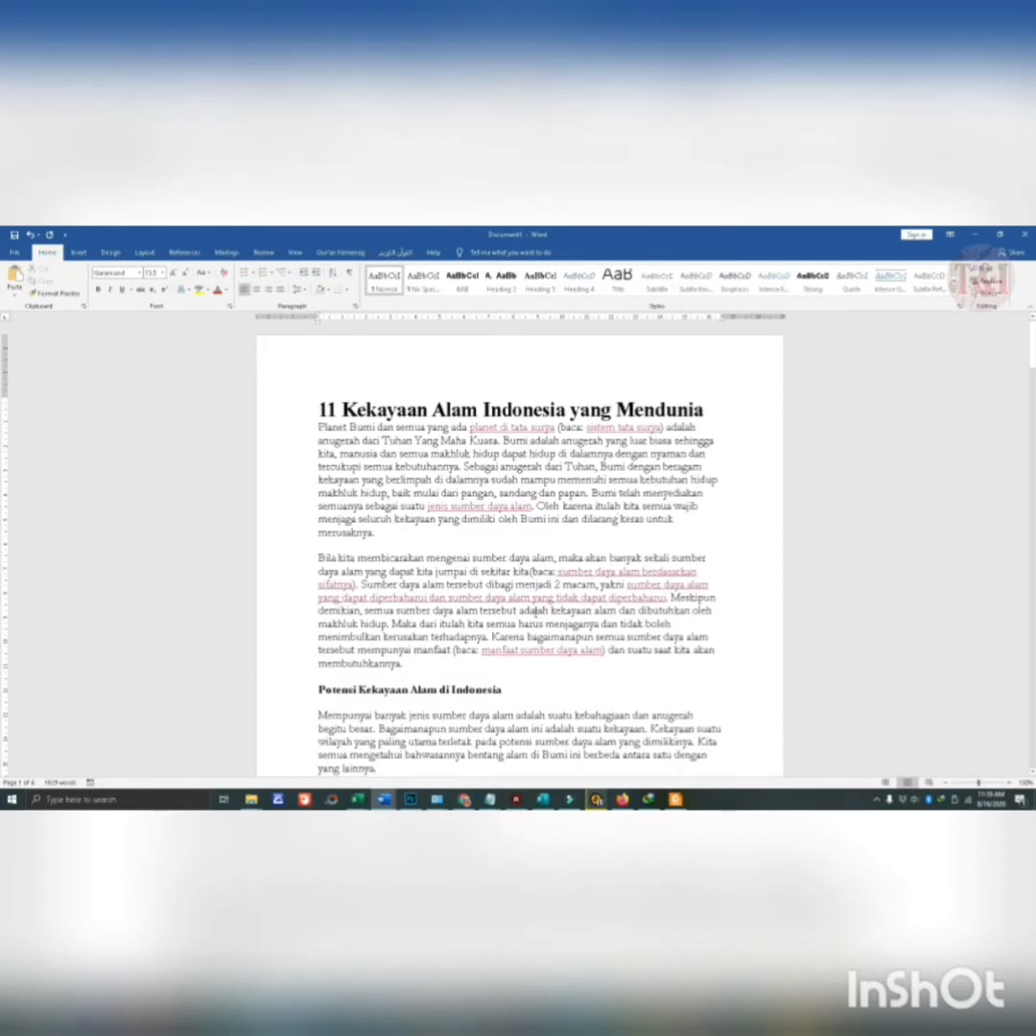
- Look through the document to examine the fonts, text sizes and colours of its title, headings, body text and links
{"action": "scroll", "coordinate": [621, 570], "scroll_direction": "down", "scroll_amount": 4}
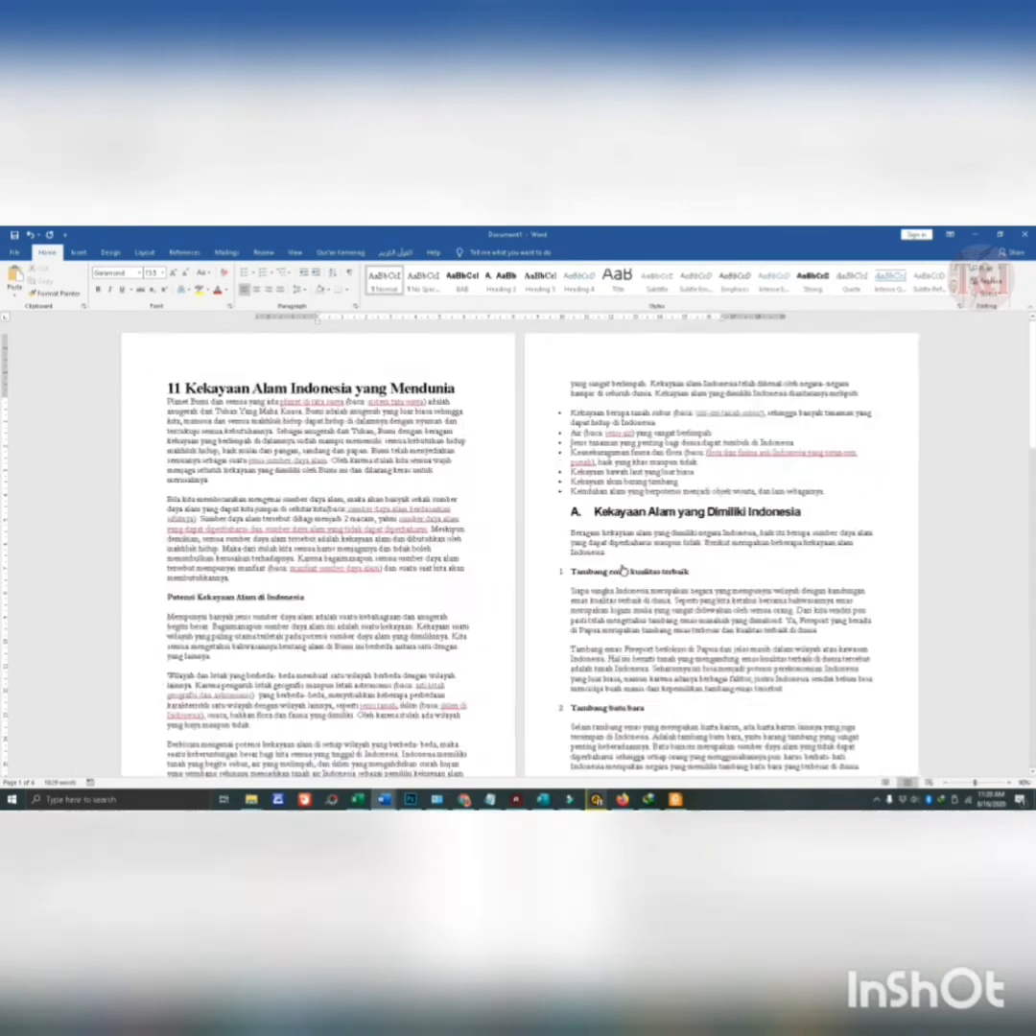
{"action": "scroll", "coordinate": [624, 542], "scroll_direction": "down", "scroll_amount": 5}
{"action": "scroll", "coordinate": [884, 478], "scroll_direction": "down", "scroll_amount": 3}
{"action": "left_click_drag", "start_coordinate": [1033, 523], "coordinate": [1033, 430]}
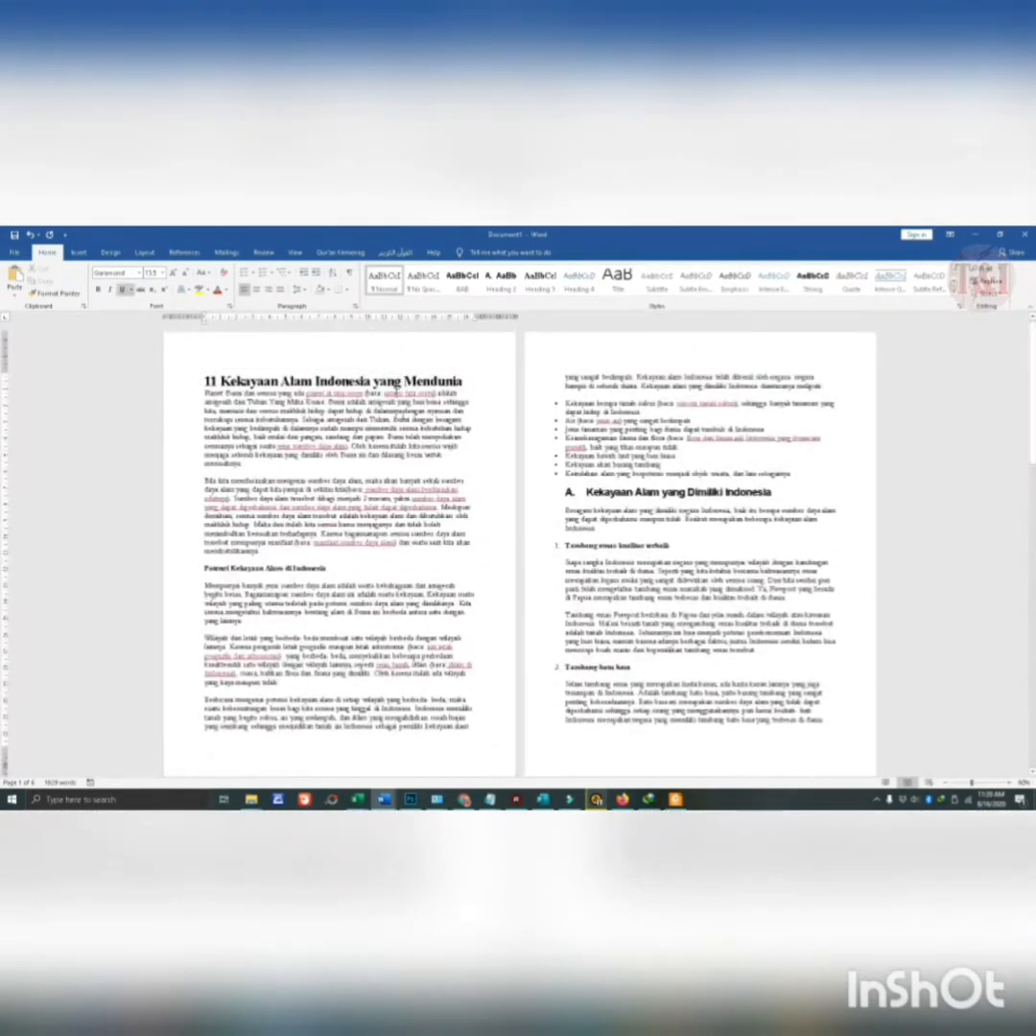
{"action": "scroll", "coordinate": [341, 350], "scroll_direction": "up", "scroll_amount": 4}
{"action": "left_click", "coordinate": [570, 376]}
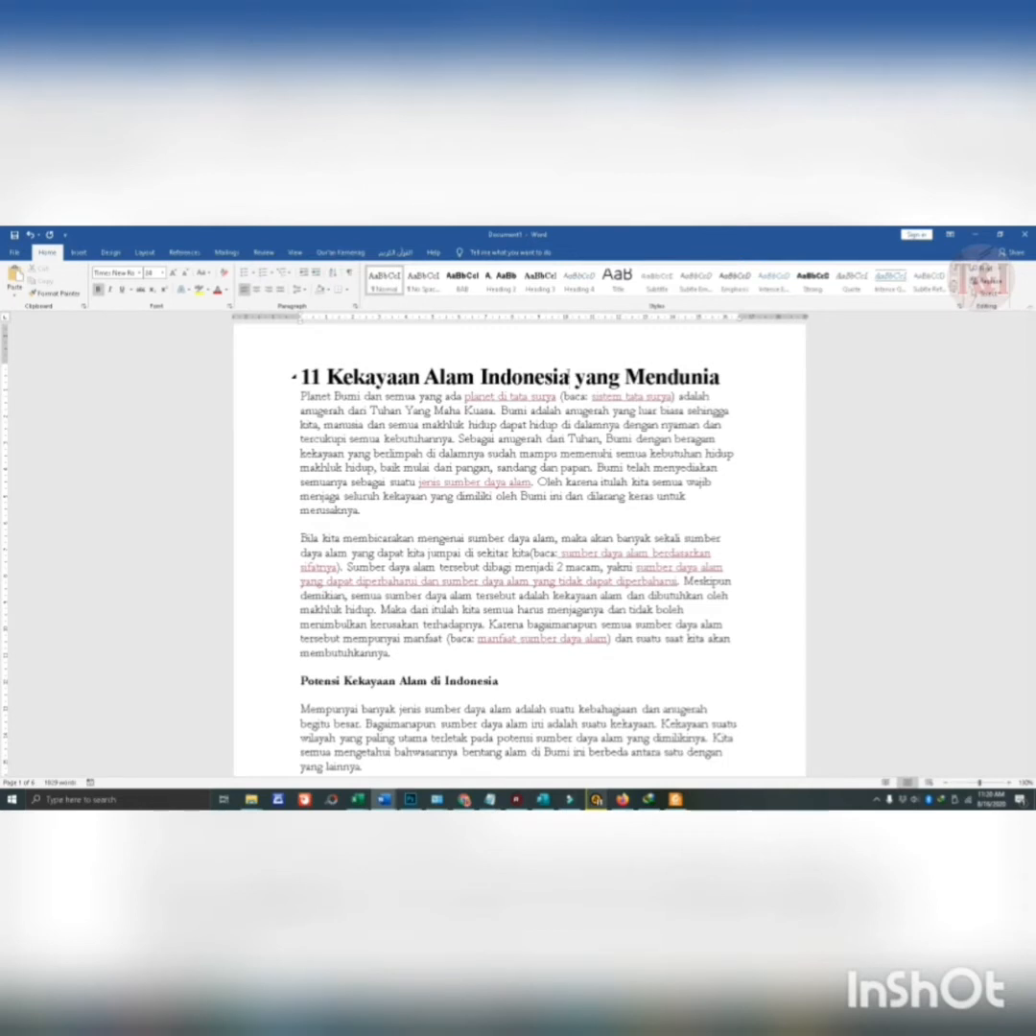
{"action": "scroll", "coordinate": [568, 374], "scroll_direction": "up", "scroll_amount": 1}
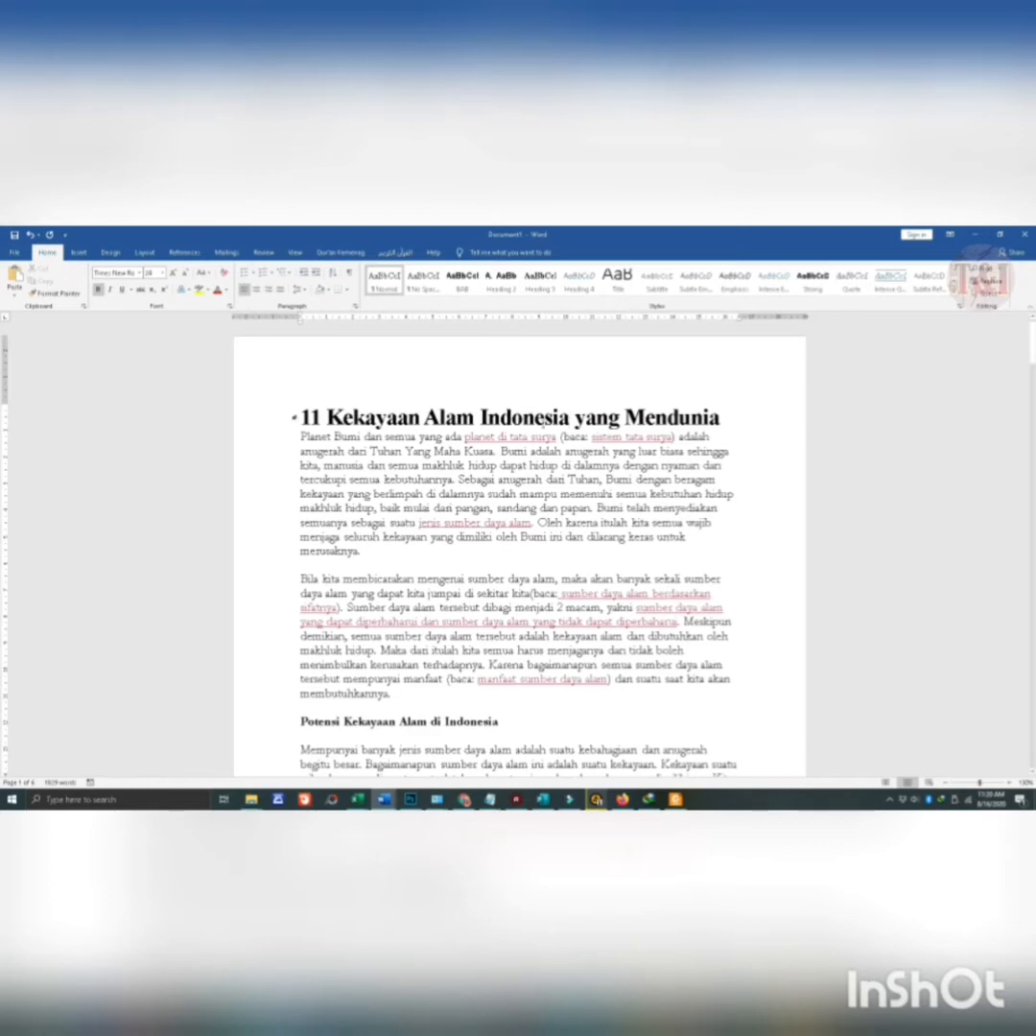
{"action": "scroll", "coordinate": [506, 473], "scroll_direction": "up", "scroll_amount": 5}
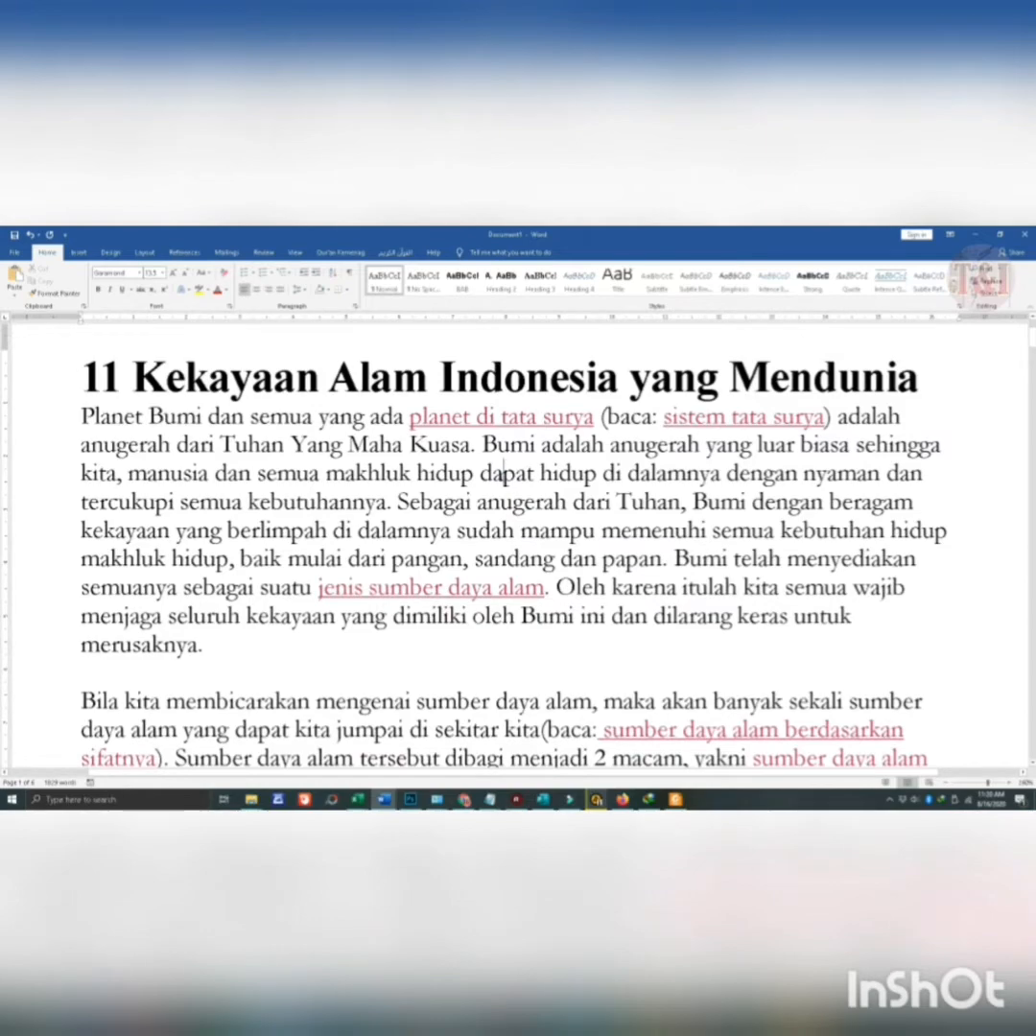
{"action": "scroll", "coordinate": [506, 473], "scroll_direction": "down", "scroll_amount": 5}
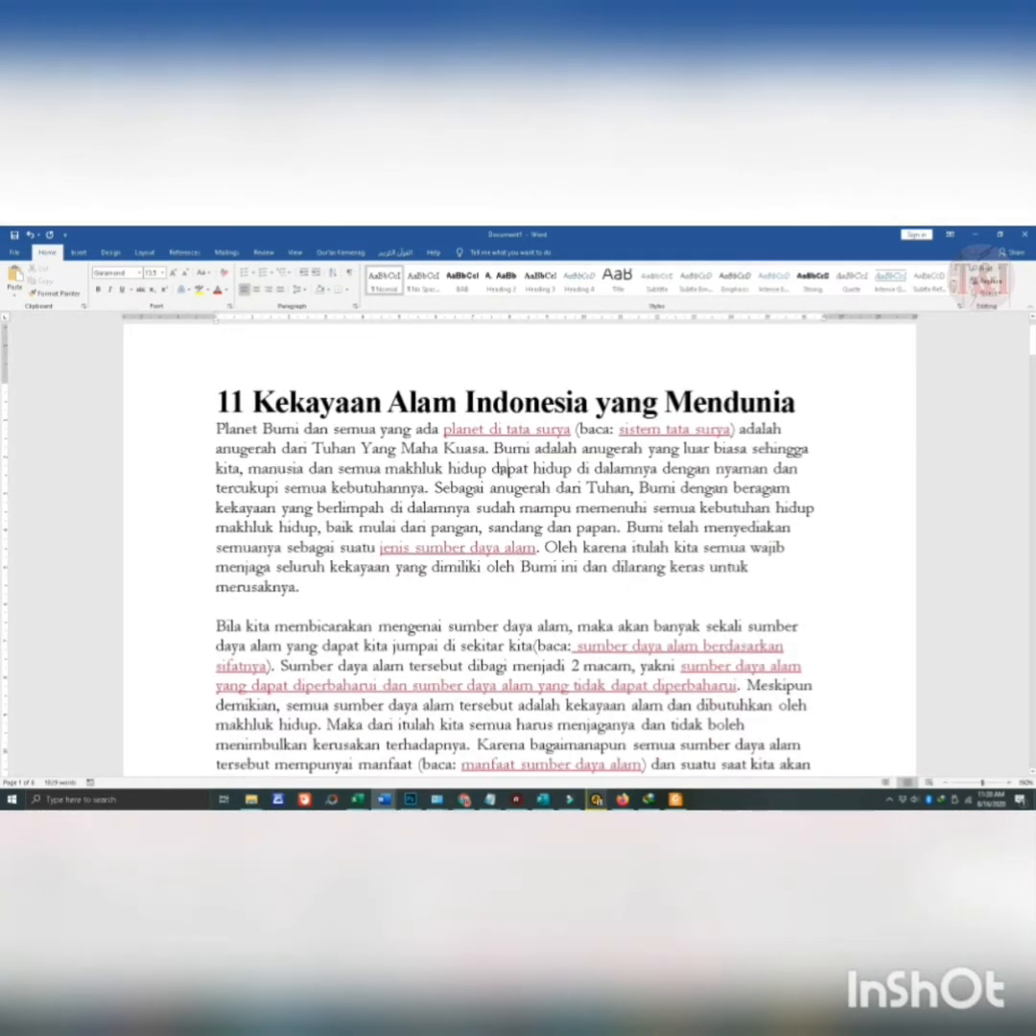
{"action": "scroll", "coordinate": [496, 469], "scroll_direction": "down", "scroll_amount": 3}
{"action": "scroll", "coordinate": [501, 464], "scroll_direction": "down", "scroll_amount": 3}
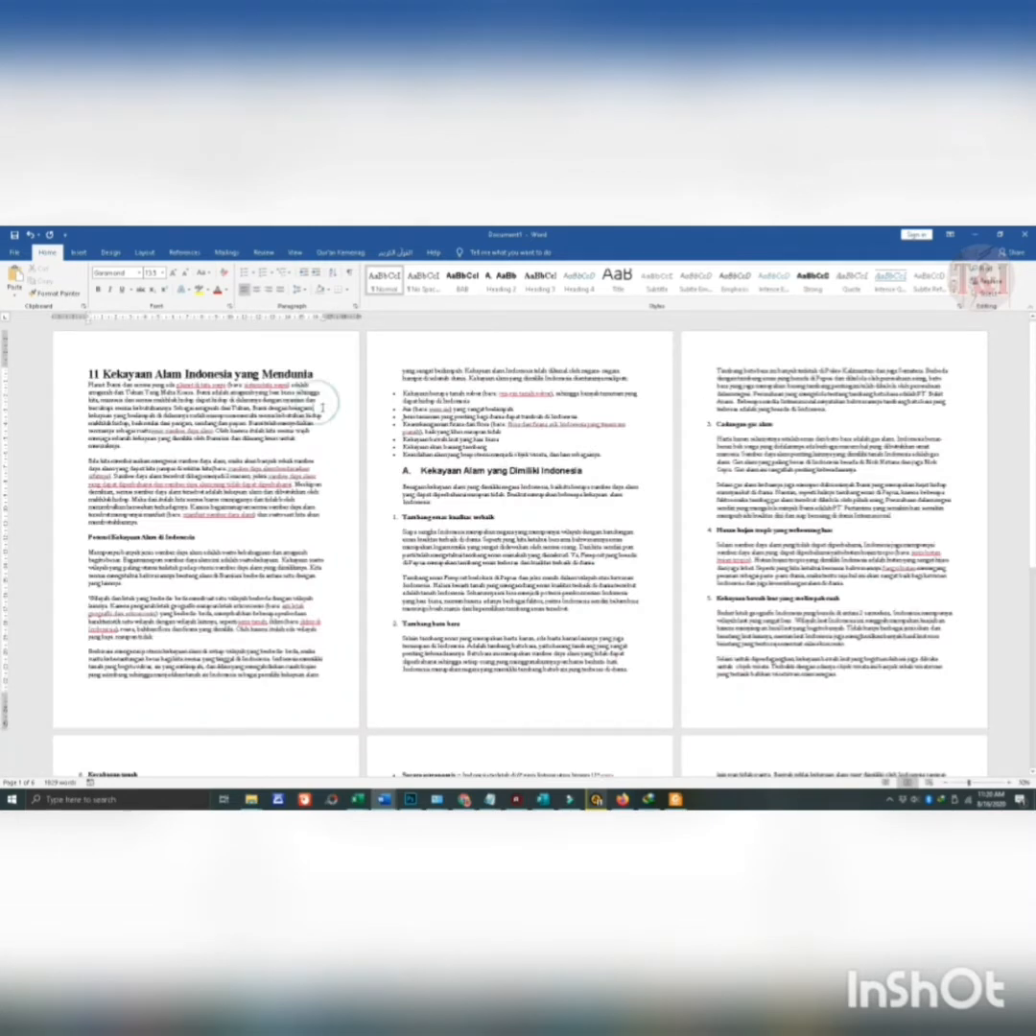
- Change the font of the entire document, including the title and headings, to Times New Roman
{"action": "key", "text": "ctrl+a"}
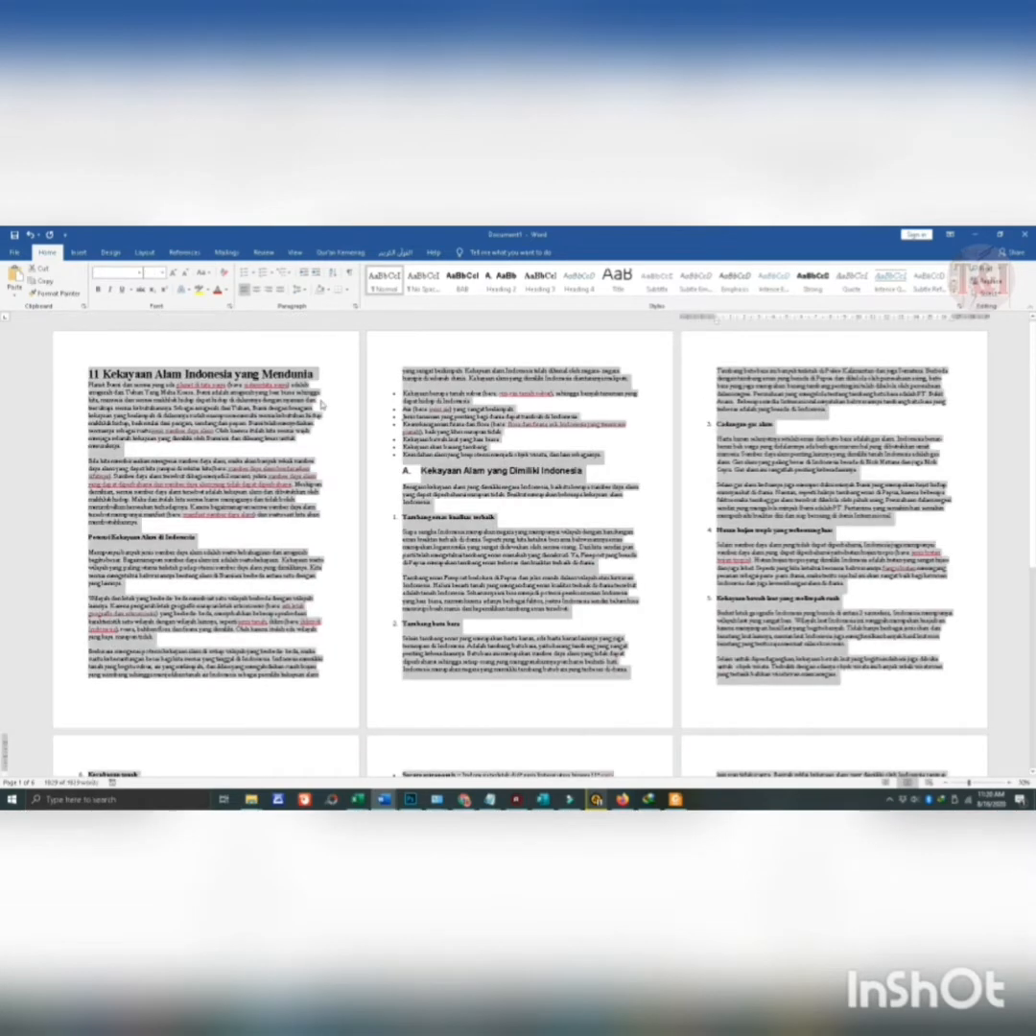
{"action": "left_click_drag", "start_coordinate": [1032, 372], "coordinate": [1032, 417]}
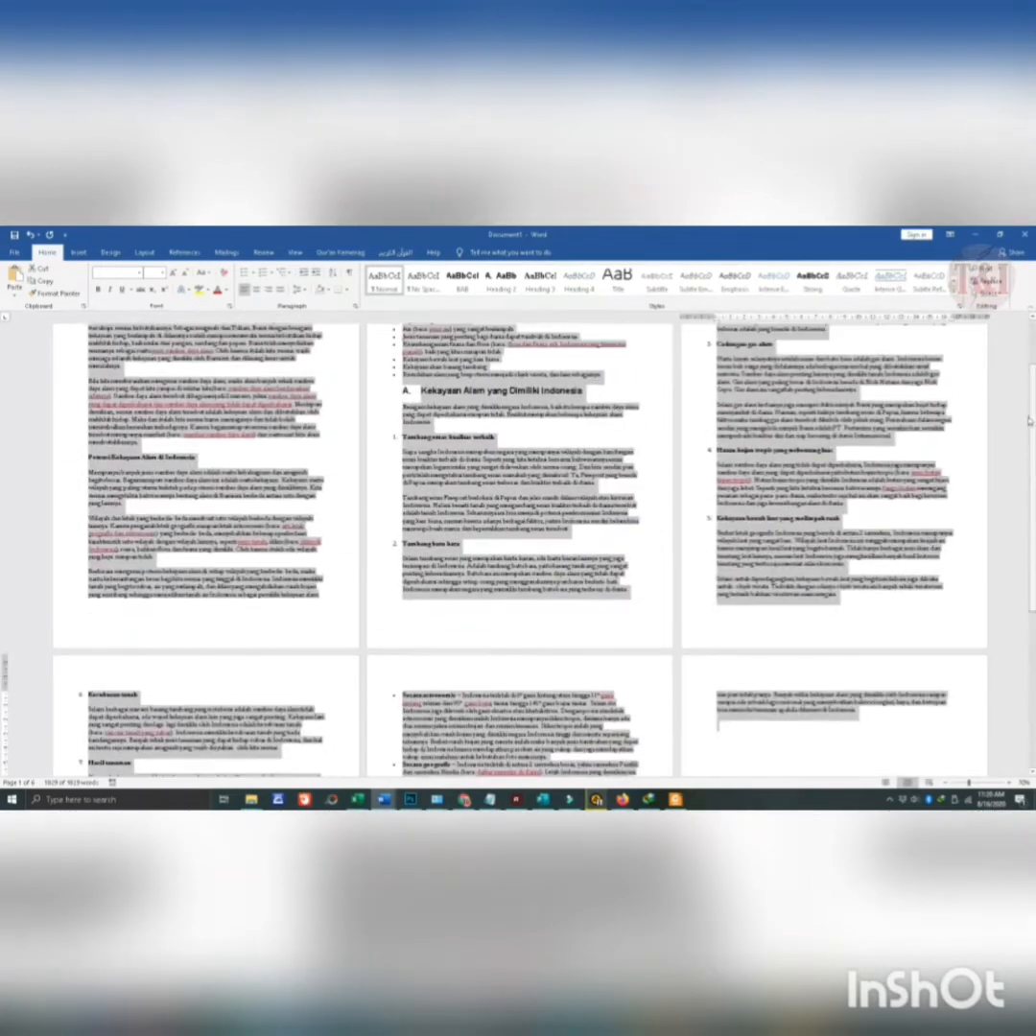
{"action": "scroll", "coordinate": [365, 407], "scroll_direction": "up", "scroll_amount": 3}
{"action": "scroll", "coordinate": [366, 407], "scroll_direction": "up", "scroll_amount": 9}
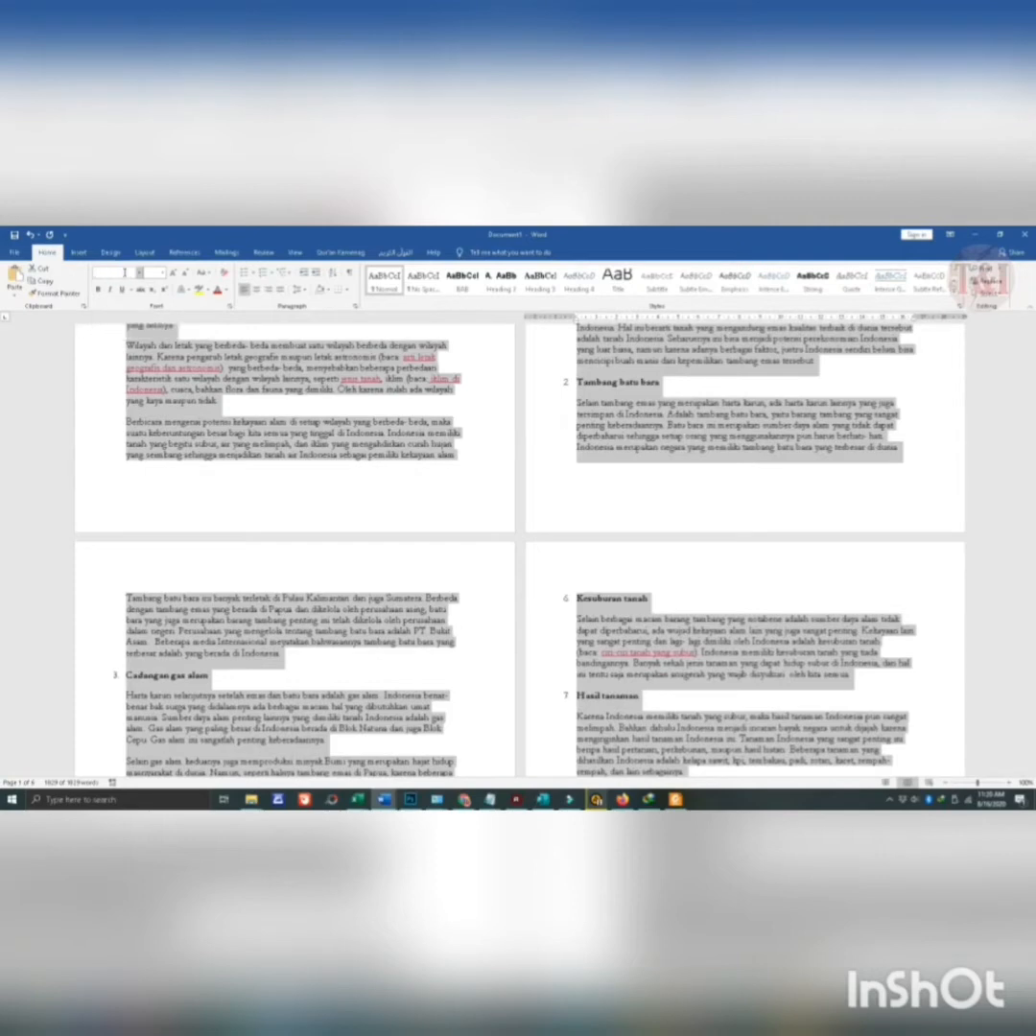
{"action": "left_click", "coordinate": [160, 273]}
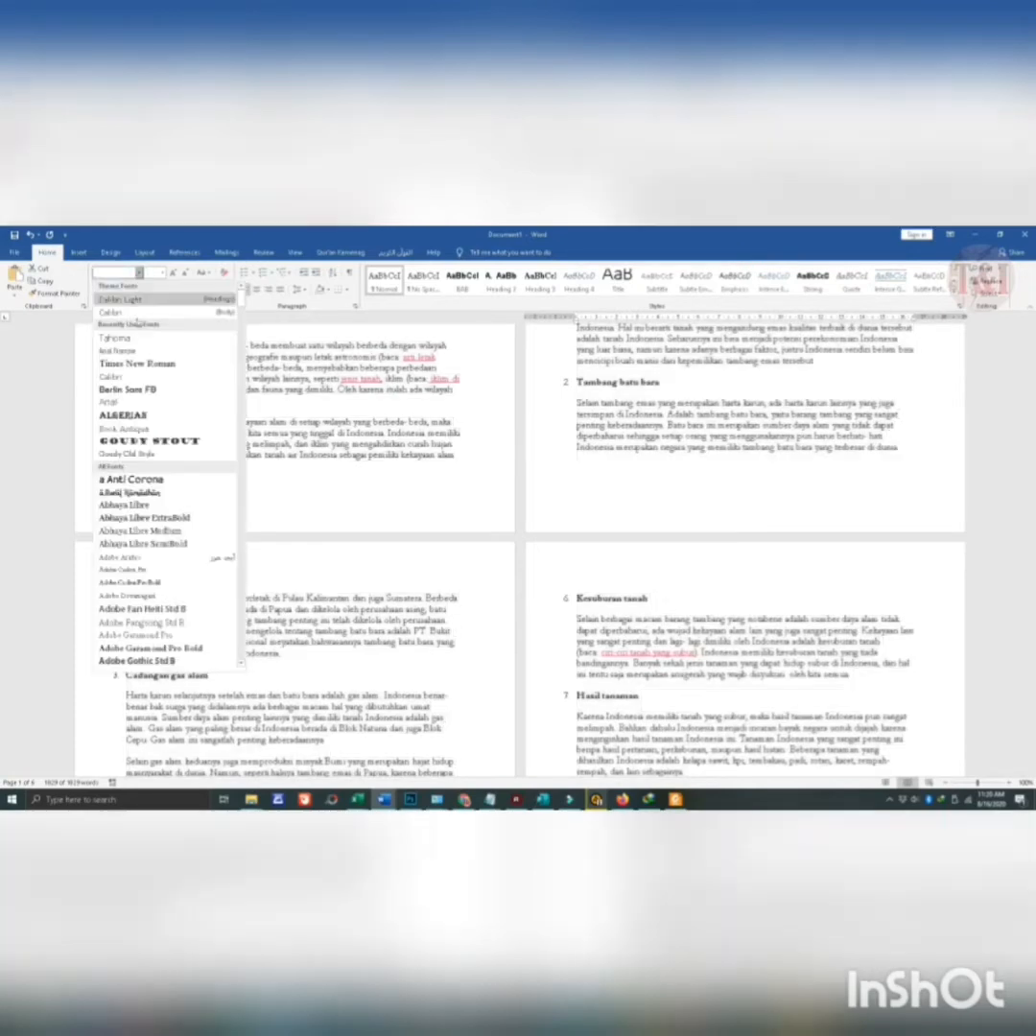
{"action": "left_click", "coordinate": [144, 362]}
{"action": "scroll", "coordinate": [144, 362], "scroll_direction": "up", "scroll_amount": 10}
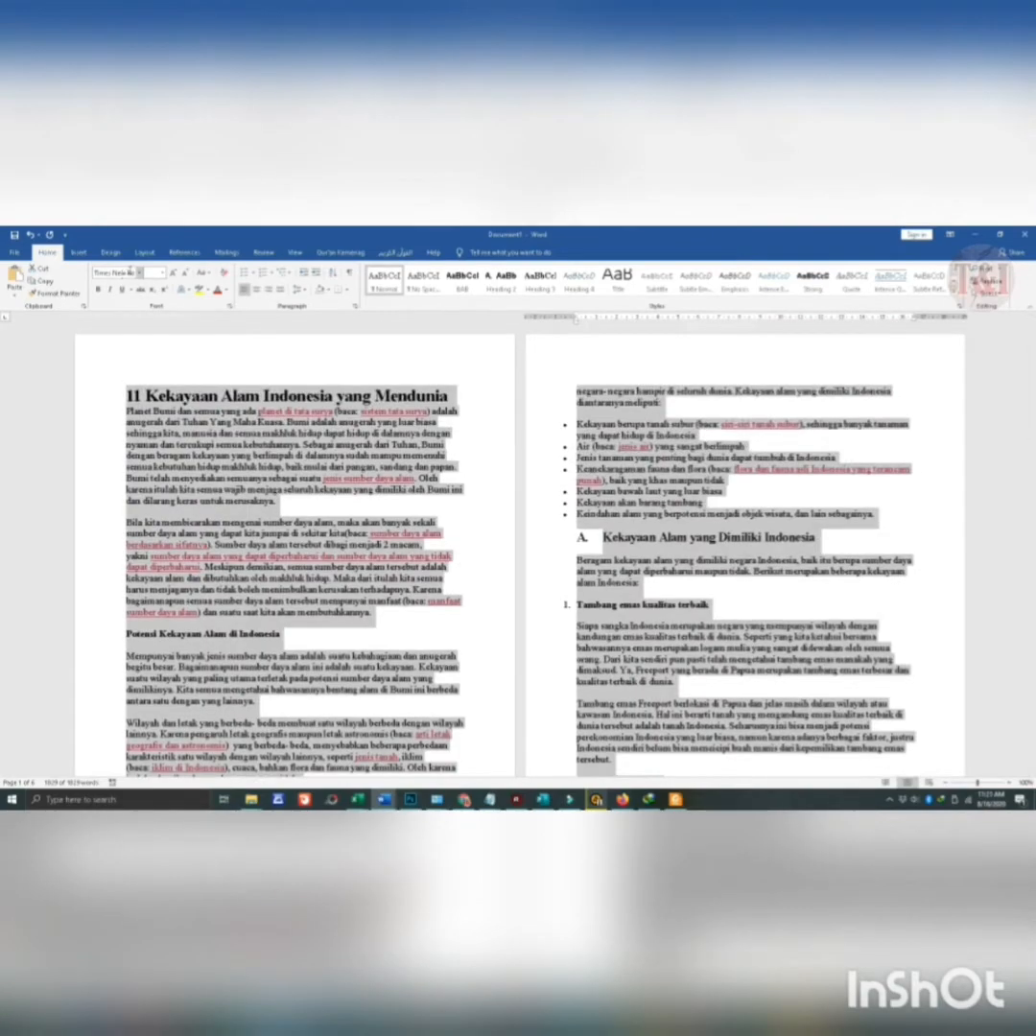
- Change the font of the selected document text to Arial
{"action": "left_click", "coordinate": [161, 274]}
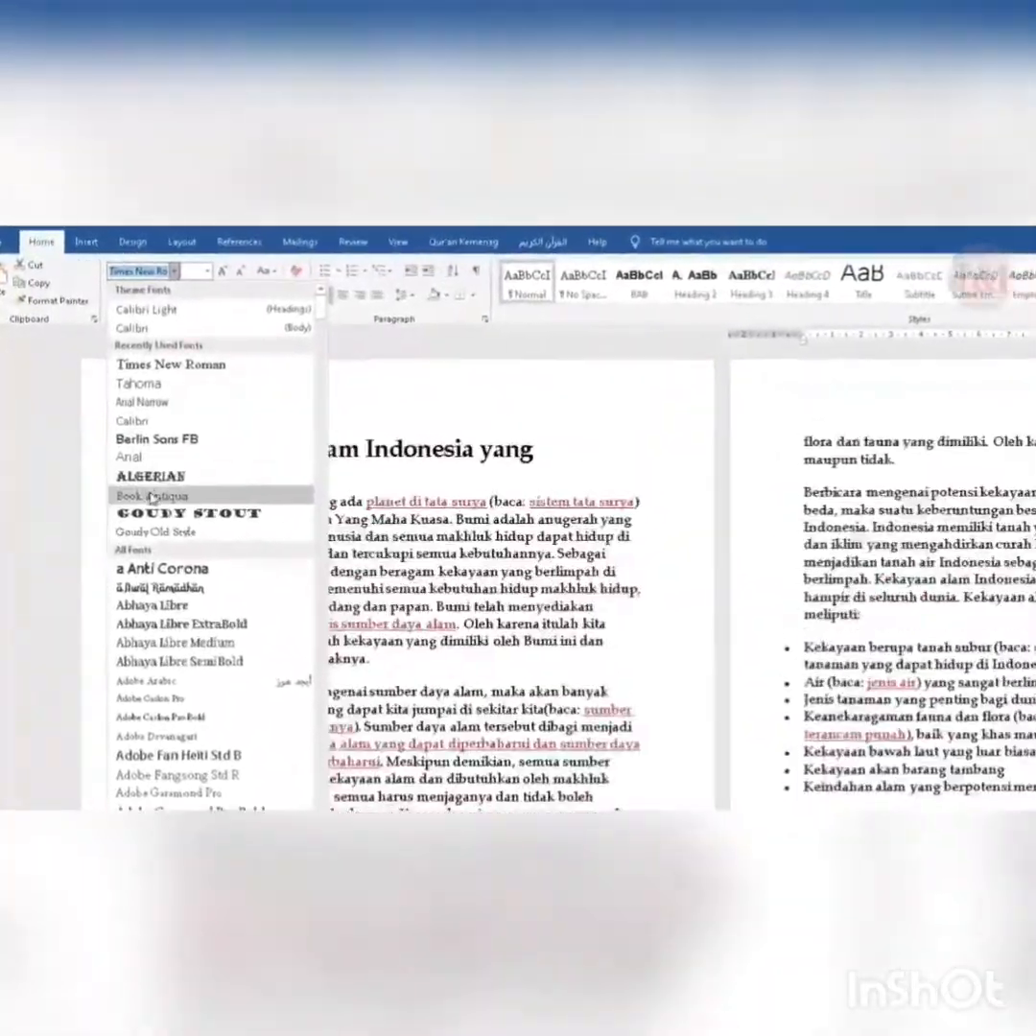
{"action": "left_click", "coordinate": [128, 456]}
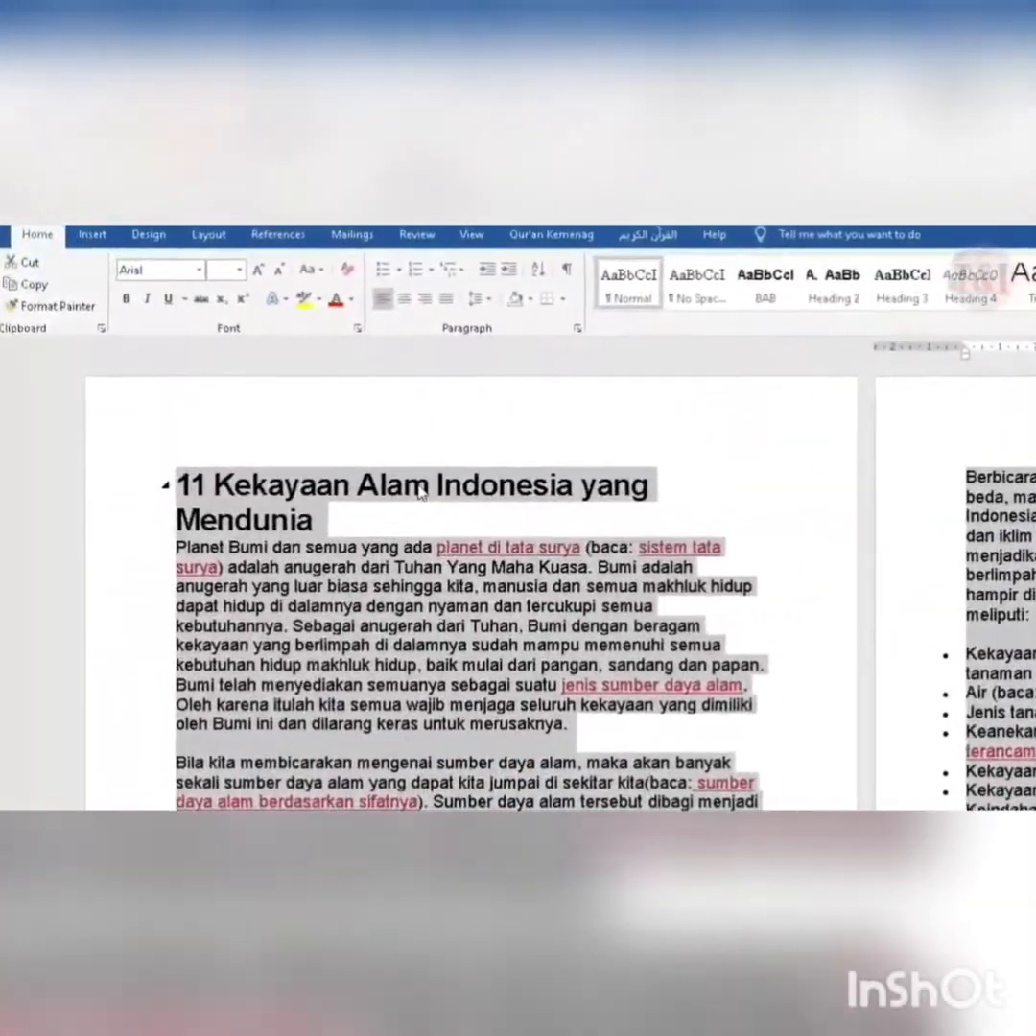
{"action": "scroll", "coordinate": [419, 491], "scroll_direction": "up", "scroll_amount": 1}
{"action": "scroll", "coordinate": [419, 491], "scroll_direction": "down", "scroll_amount": 5}
{"action": "scroll", "coordinate": [419, 491], "scroll_direction": "up", "scroll_amount": 5}
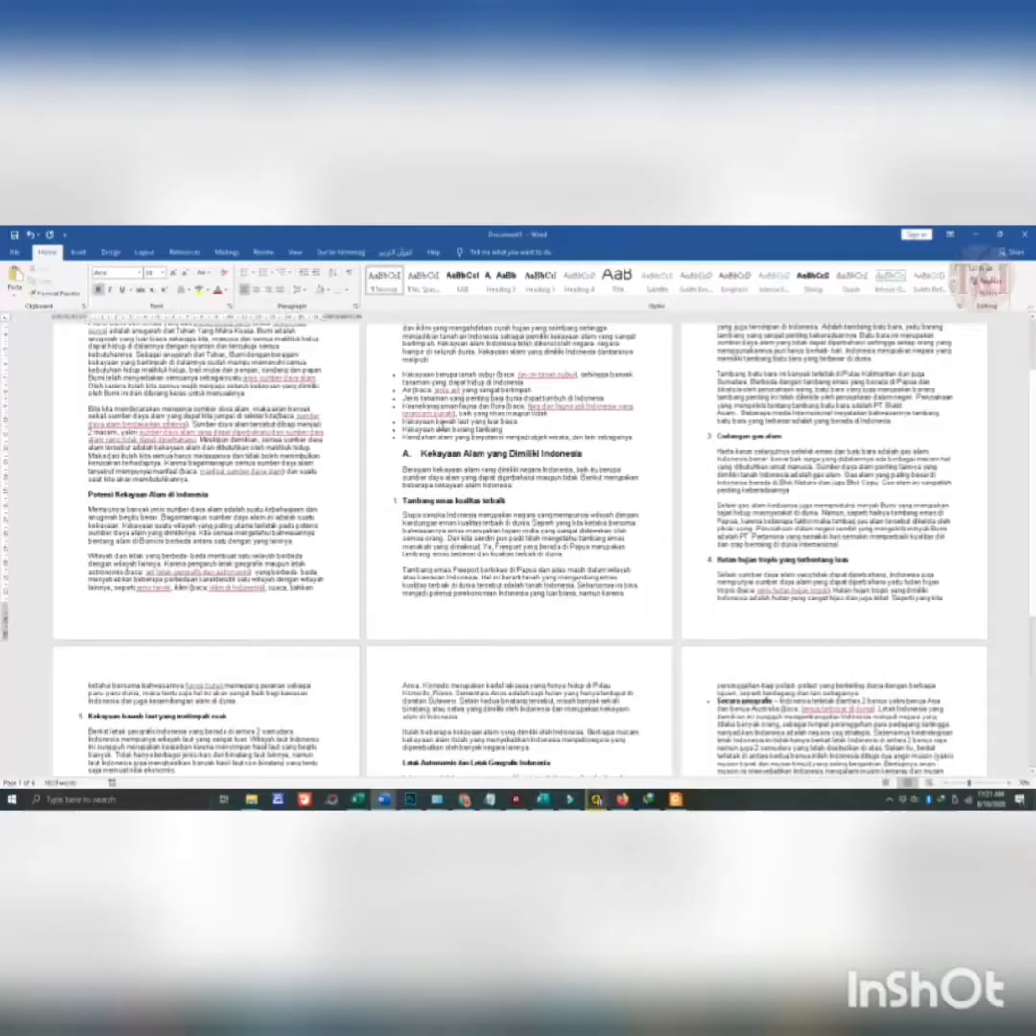
- Set the font size of the entire document, including the title and headings, to 12
{"action": "scroll", "coordinate": [422, 438], "scroll_direction": "up", "scroll_amount": 3}
{"action": "scroll", "coordinate": [167, 411], "scroll_direction": "up", "scroll_amount": 1}
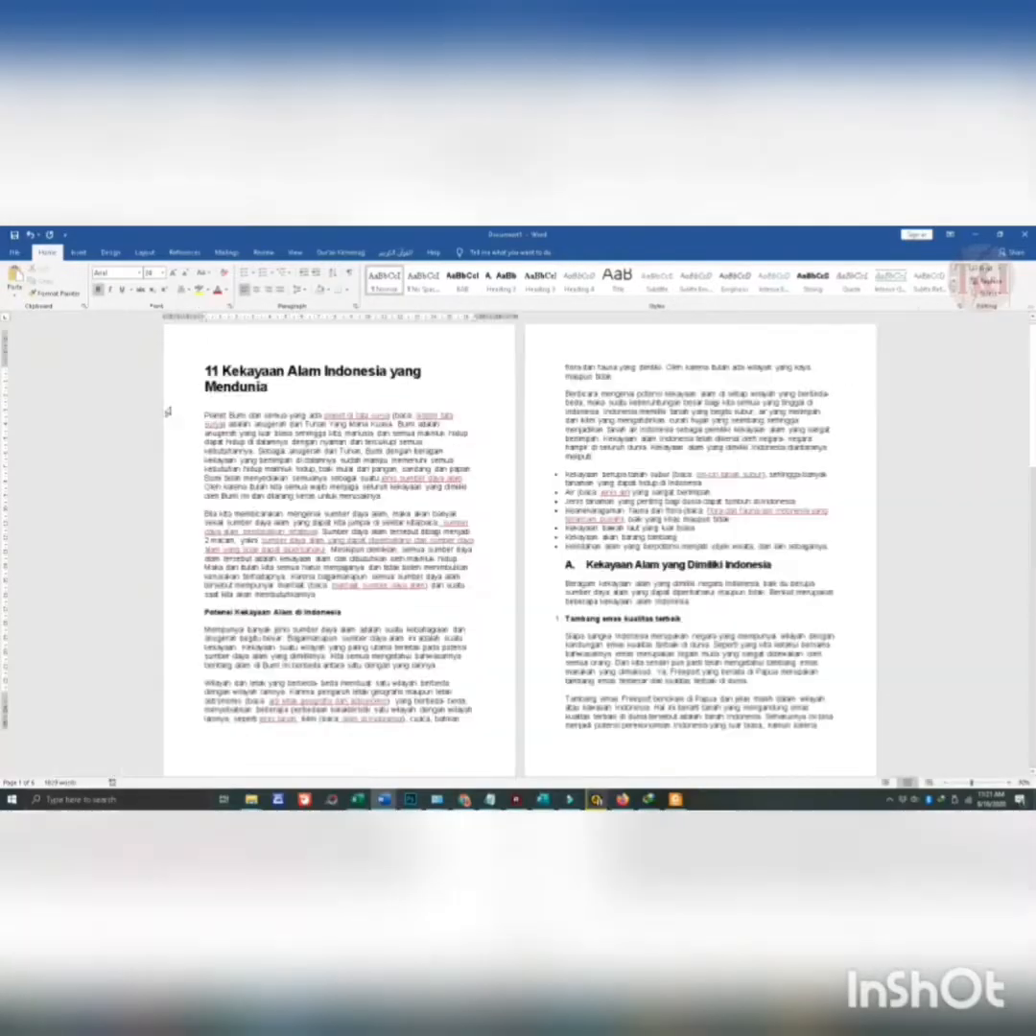
{"action": "scroll", "coordinate": [168, 412], "scroll_direction": "up", "scroll_amount": 5}
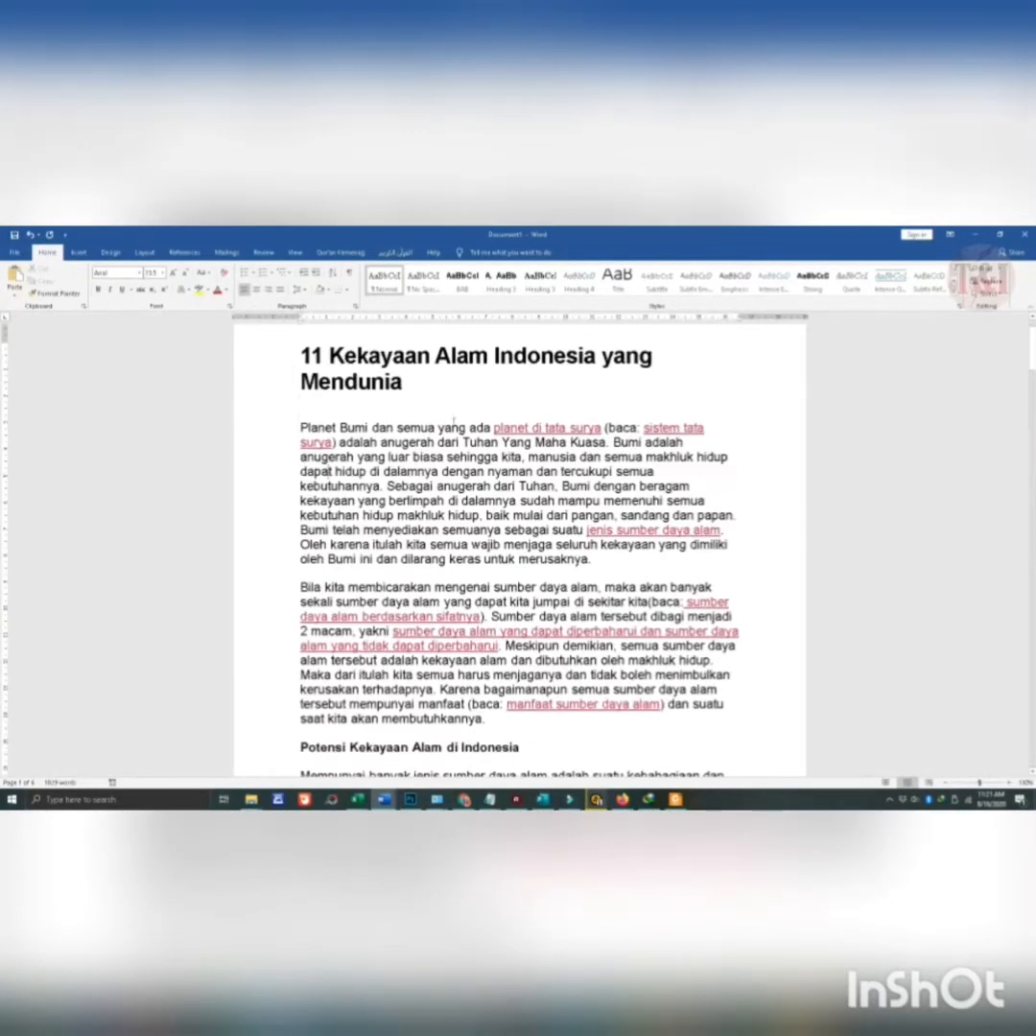
{"action": "scroll", "coordinate": [386, 438], "scroll_direction": "up", "scroll_amount": 2}
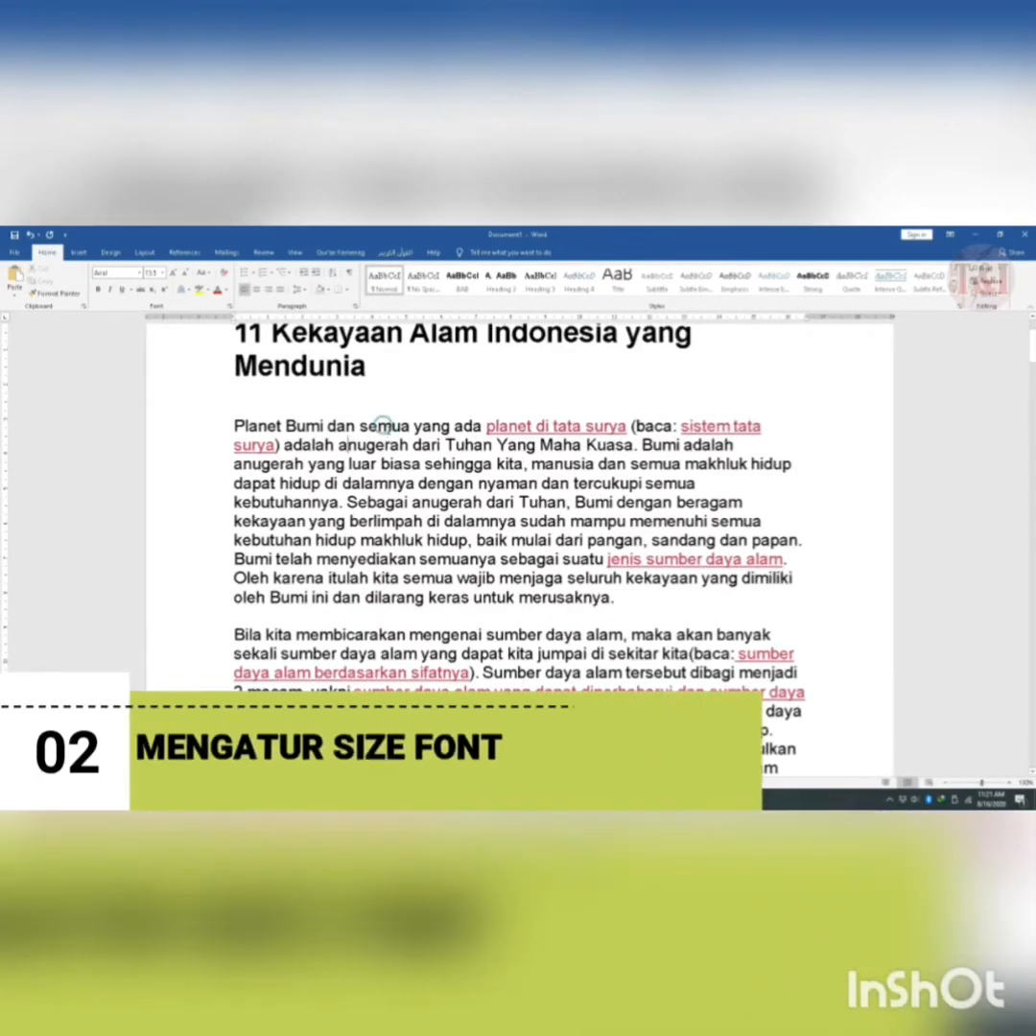
{"action": "scroll", "coordinate": [388, 432], "scroll_direction": "up", "scroll_amount": 2}
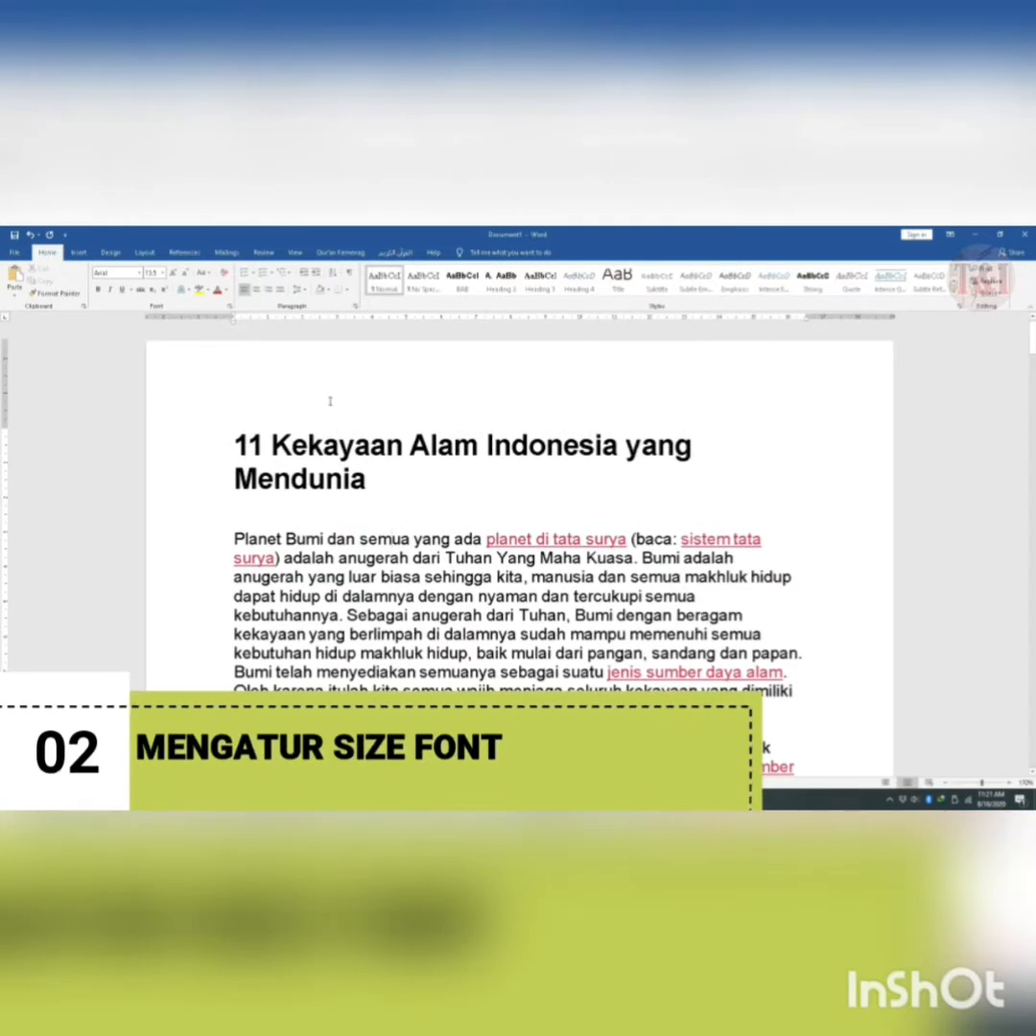
{"action": "left_click", "coordinate": [395, 474]}
{"action": "key", "text": "ctrl+a"}
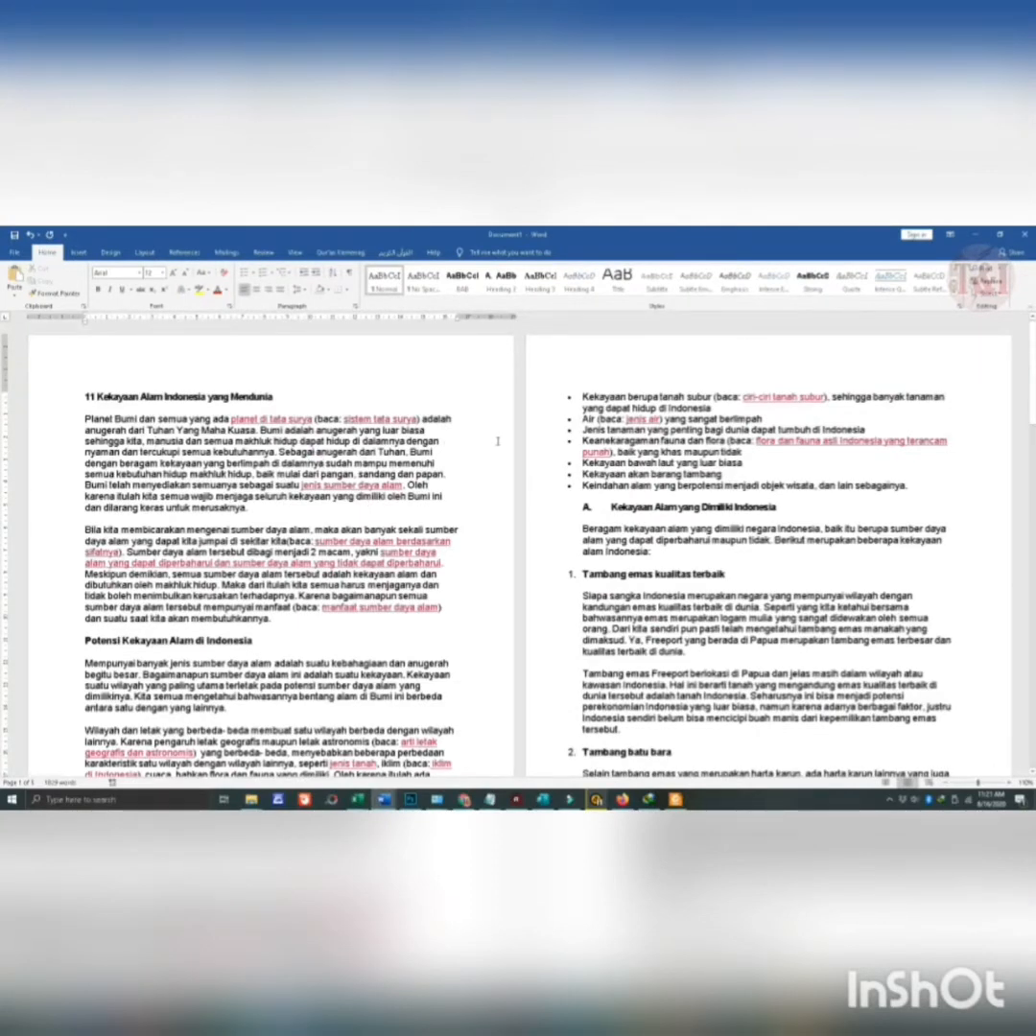
{"action": "scroll", "coordinate": [309, 463], "scroll_direction": "up", "scroll_amount": 7, "text": "ctrl"}
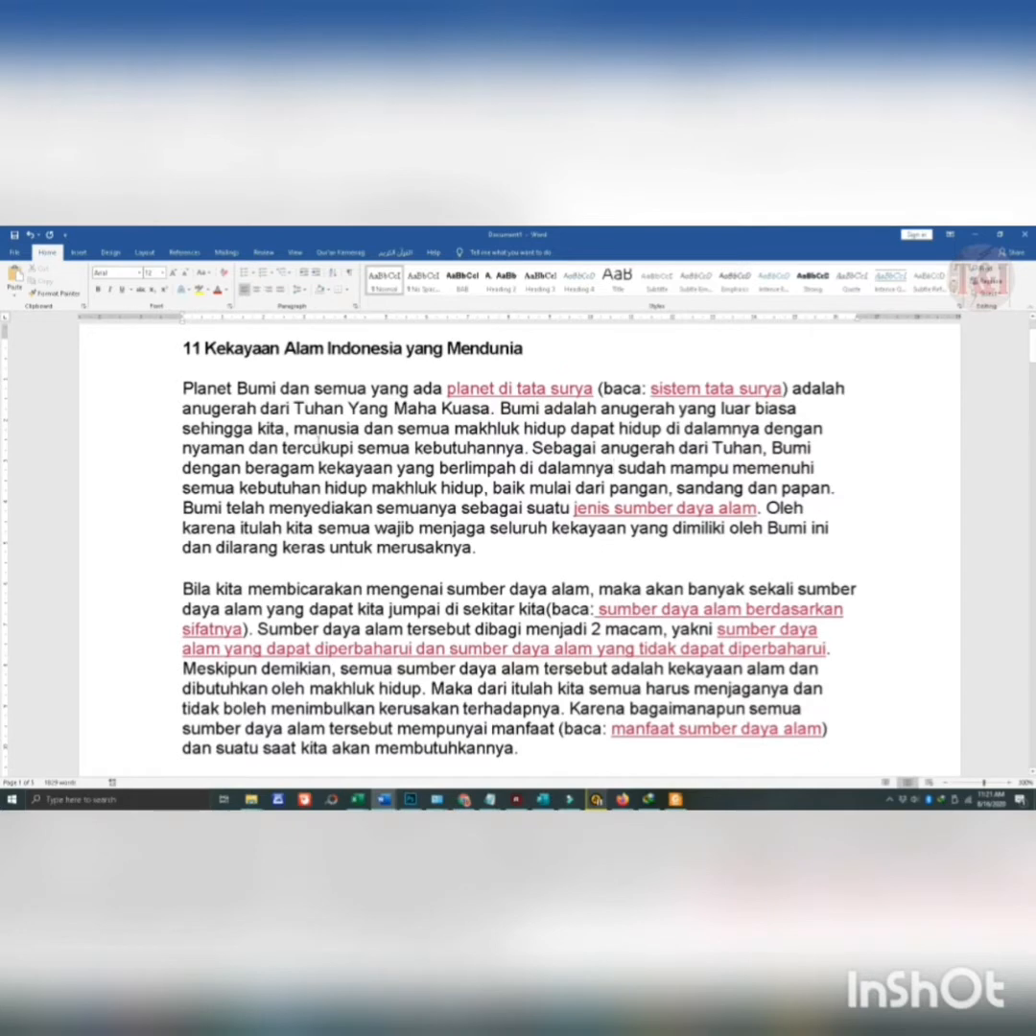
{"action": "scroll", "coordinate": [319, 442], "scroll_direction": "up", "scroll_amount": 2}
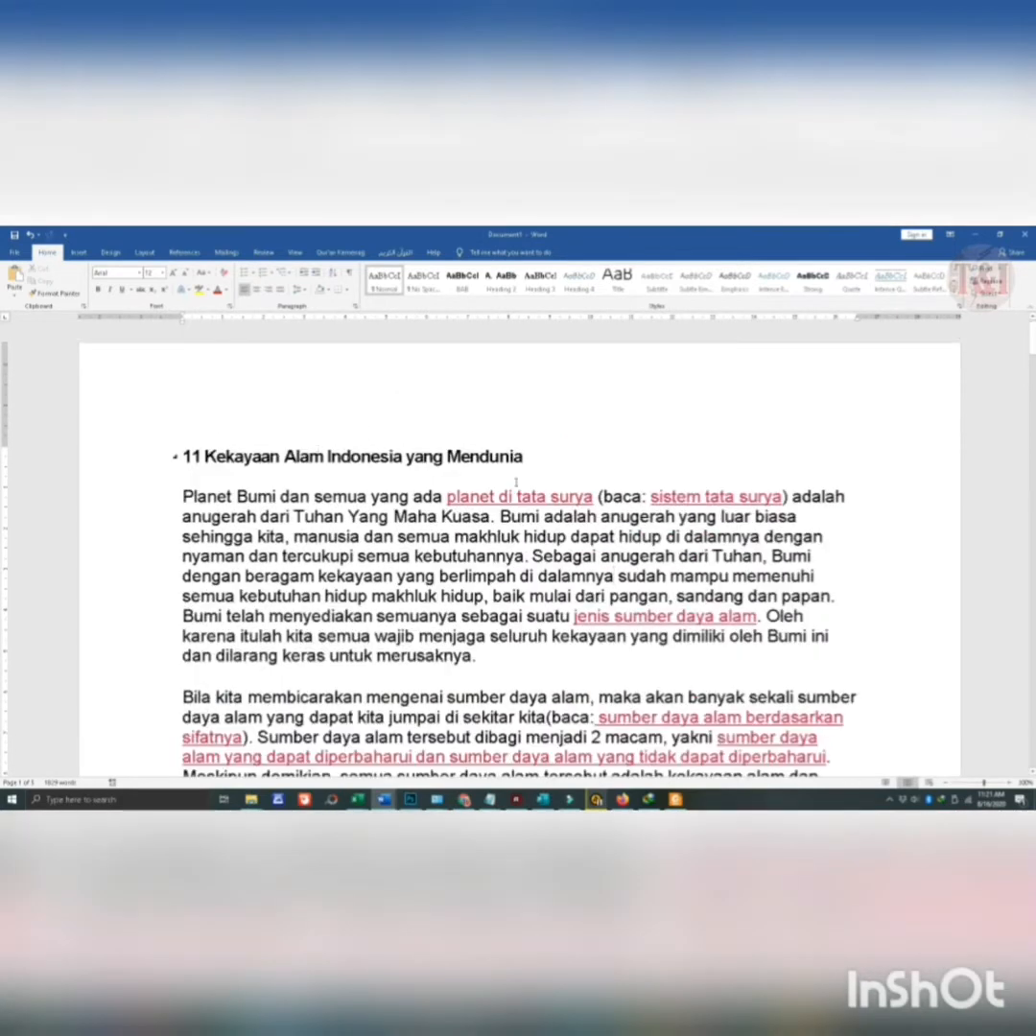
- Set the font color of the entire document, including the red link text, to black
{"action": "scroll", "coordinate": [545, 501], "scroll_direction": "down", "scroll_amount": 2, "text": "ctrl"}
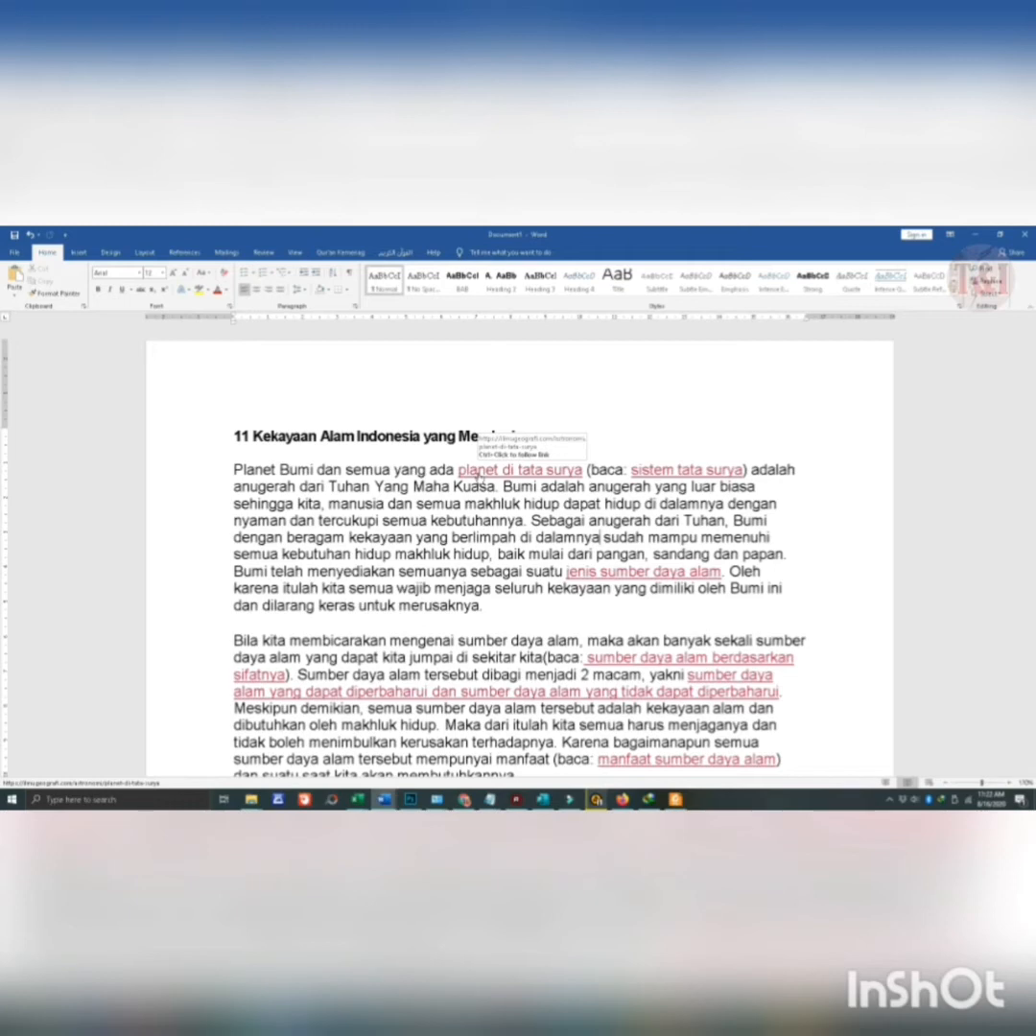
{"action": "scroll", "coordinate": [509, 470], "scroll_direction": "down", "scroll_amount": 2}
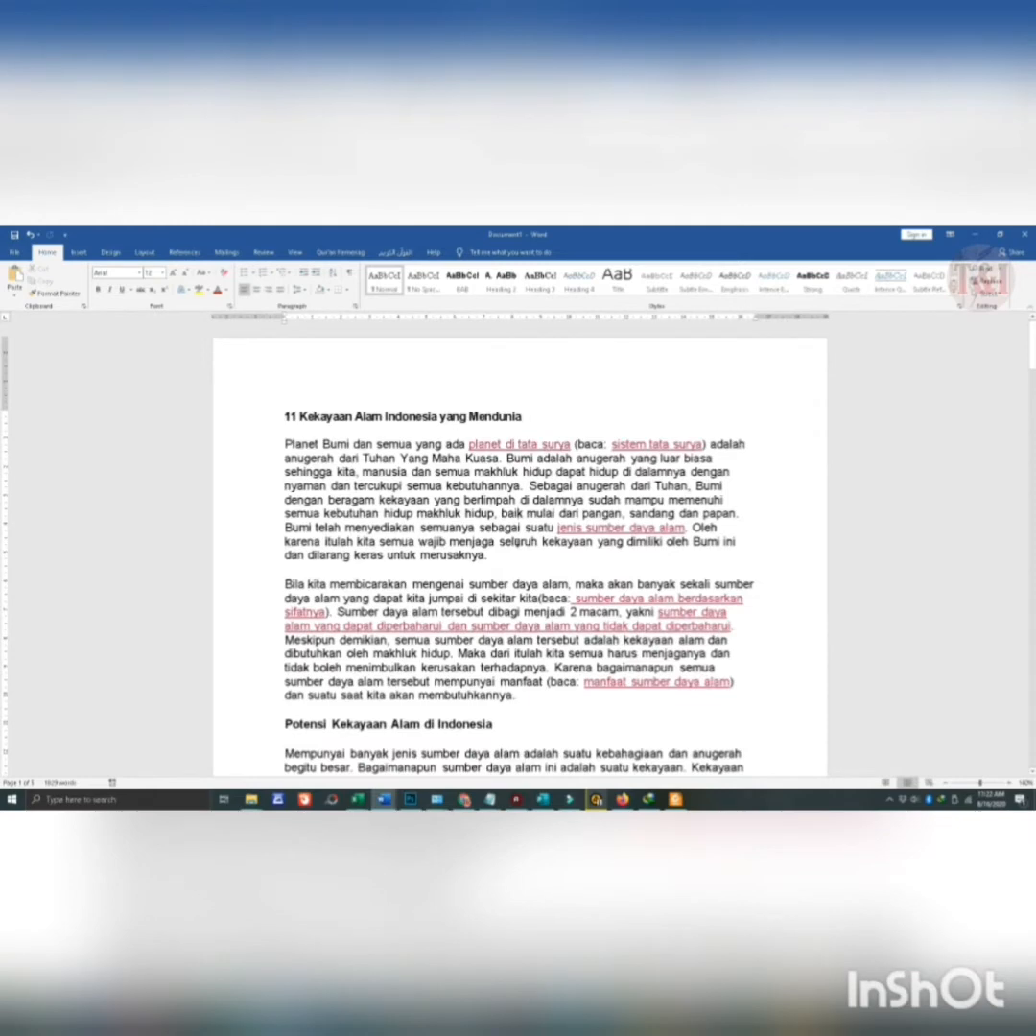
{"action": "scroll", "coordinate": [626, 470], "scroll_direction": "down", "scroll_amount": 10}
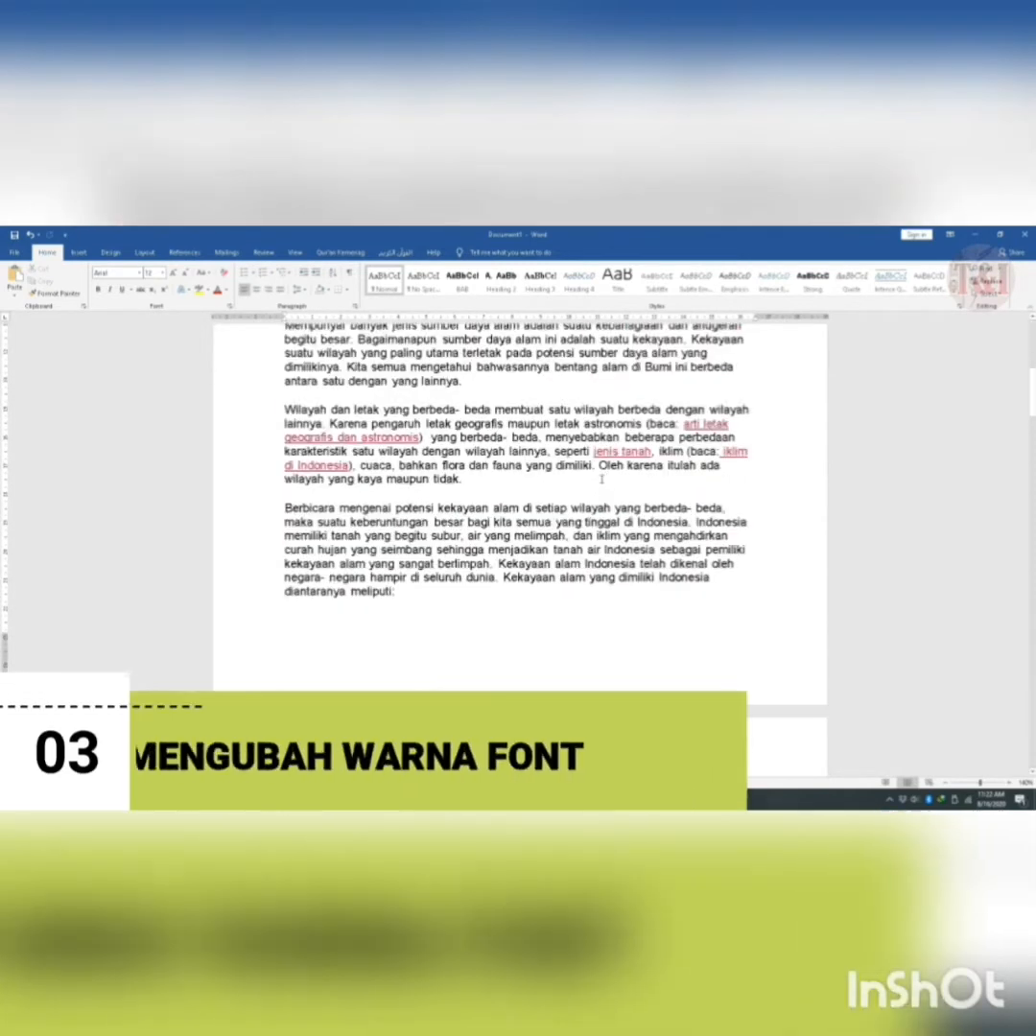
{"action": "scroll", "coordinate": [582, 487], "scroll_direction": "down", "scroll_amount": 5}
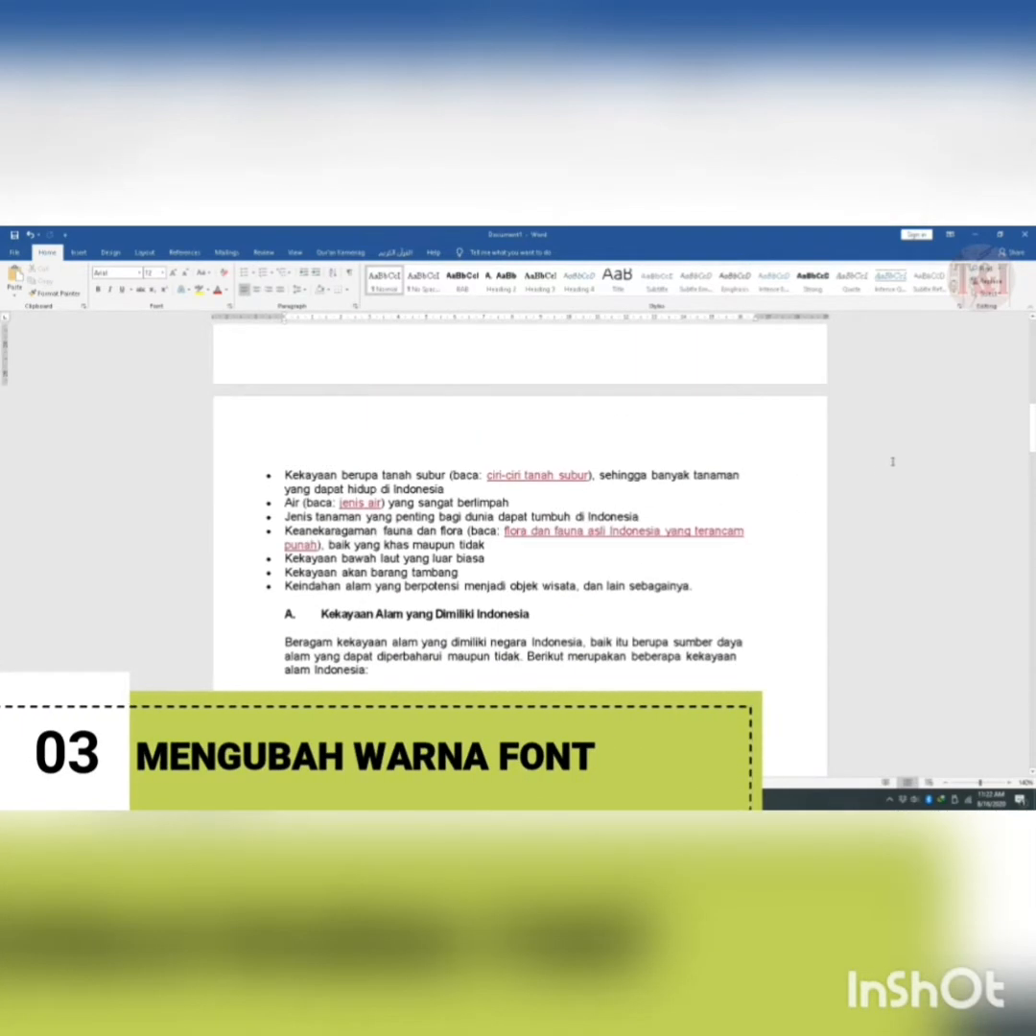
{"action": "left_click_drag", "start_coordinate": [1032, 422], "coordinate": [1031, 351]}
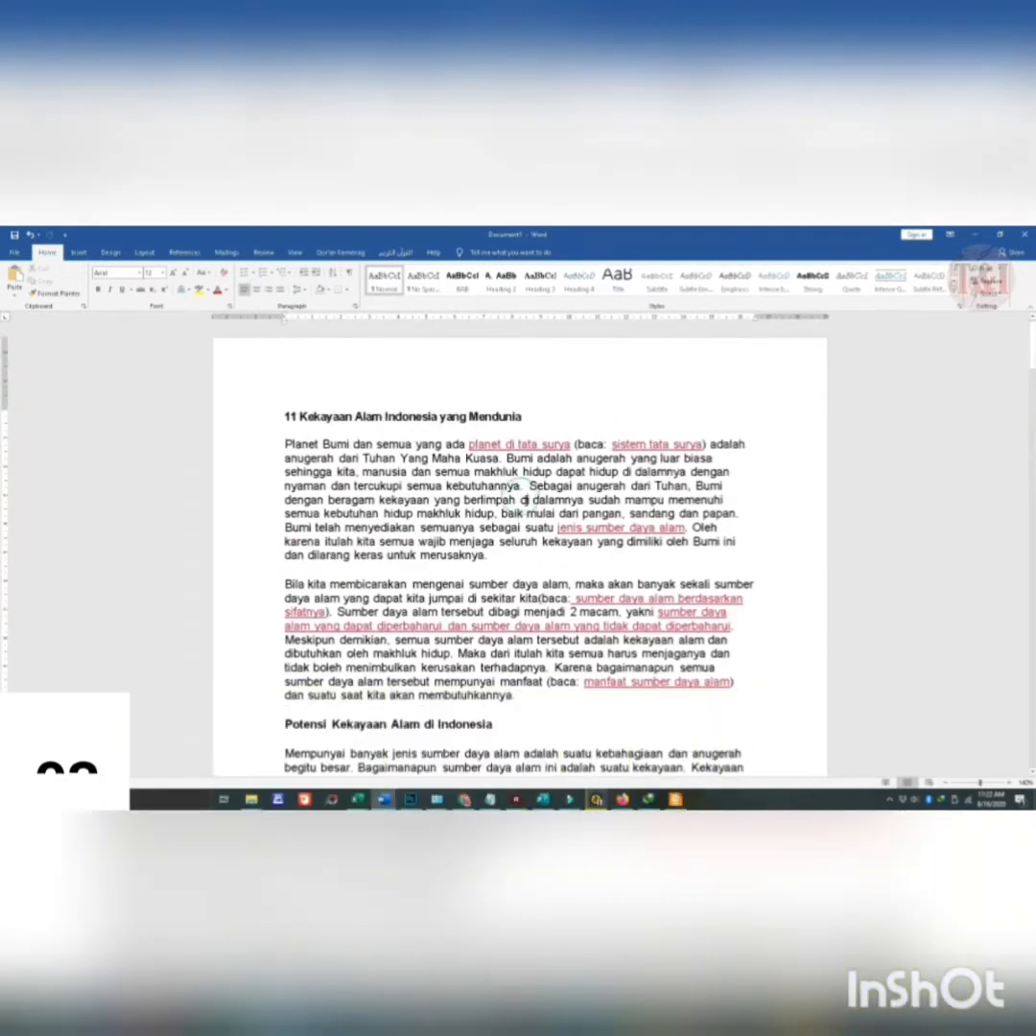
{"action": "scroll", "coordinate": [506, 500], "scroll_direction": "up", "scroll_amount": 1, "text": "ctrl"}
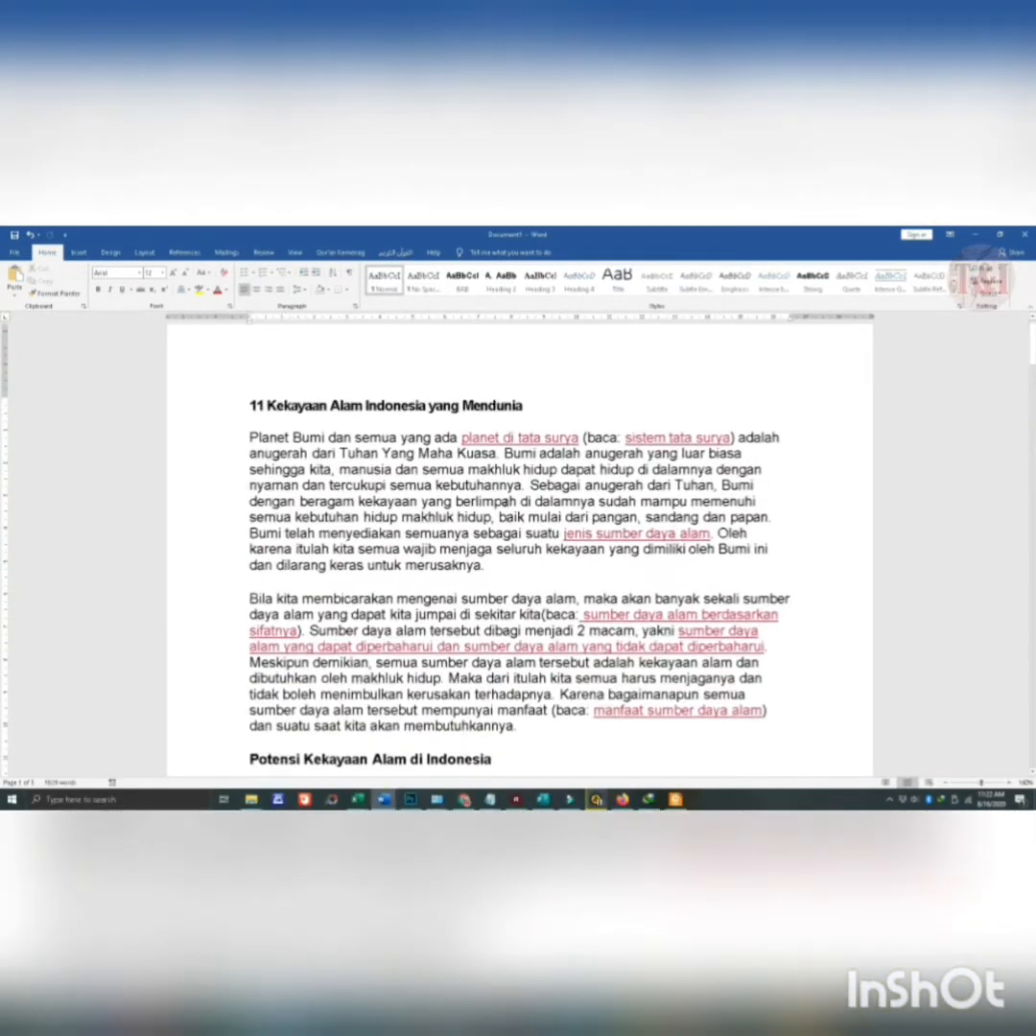
{"action": "key", "text": "ctrl+a"}
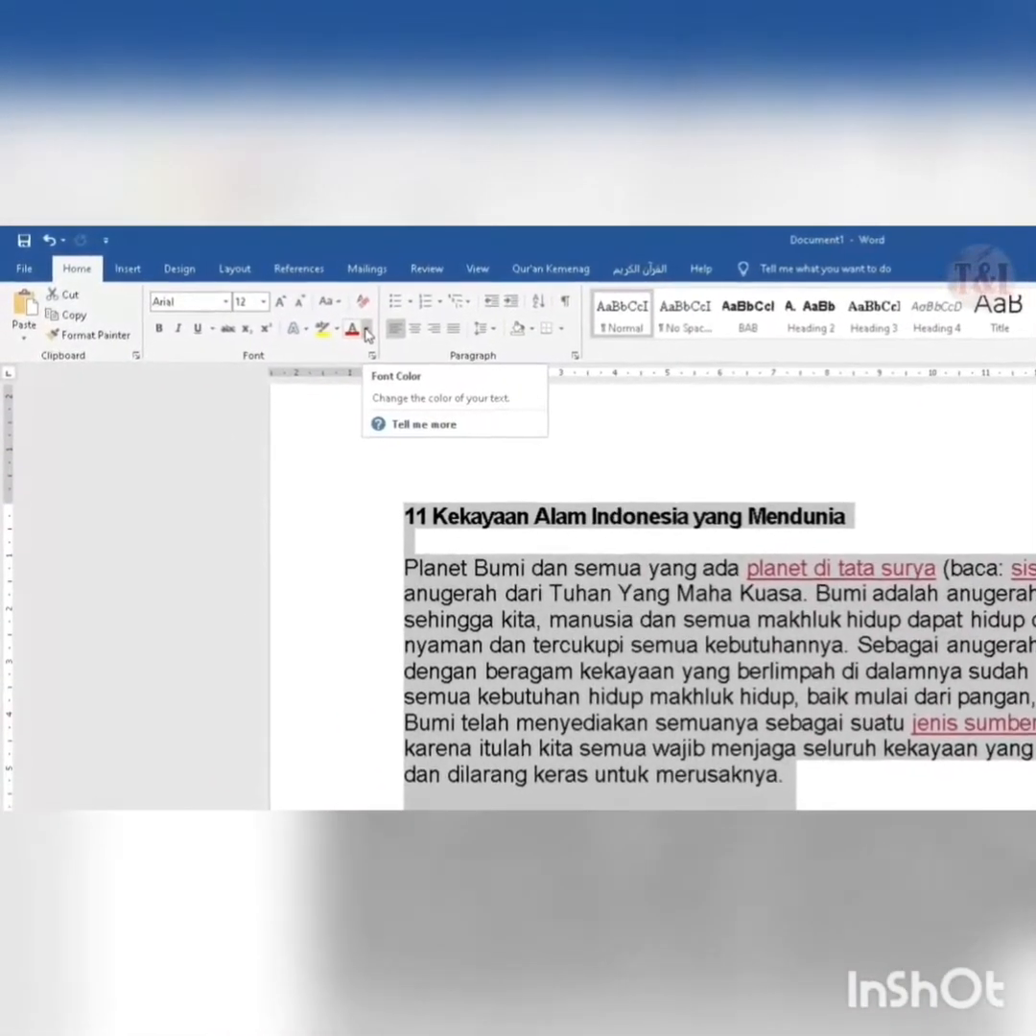
{"action": "left_click", "coordinate": [354, 332]}
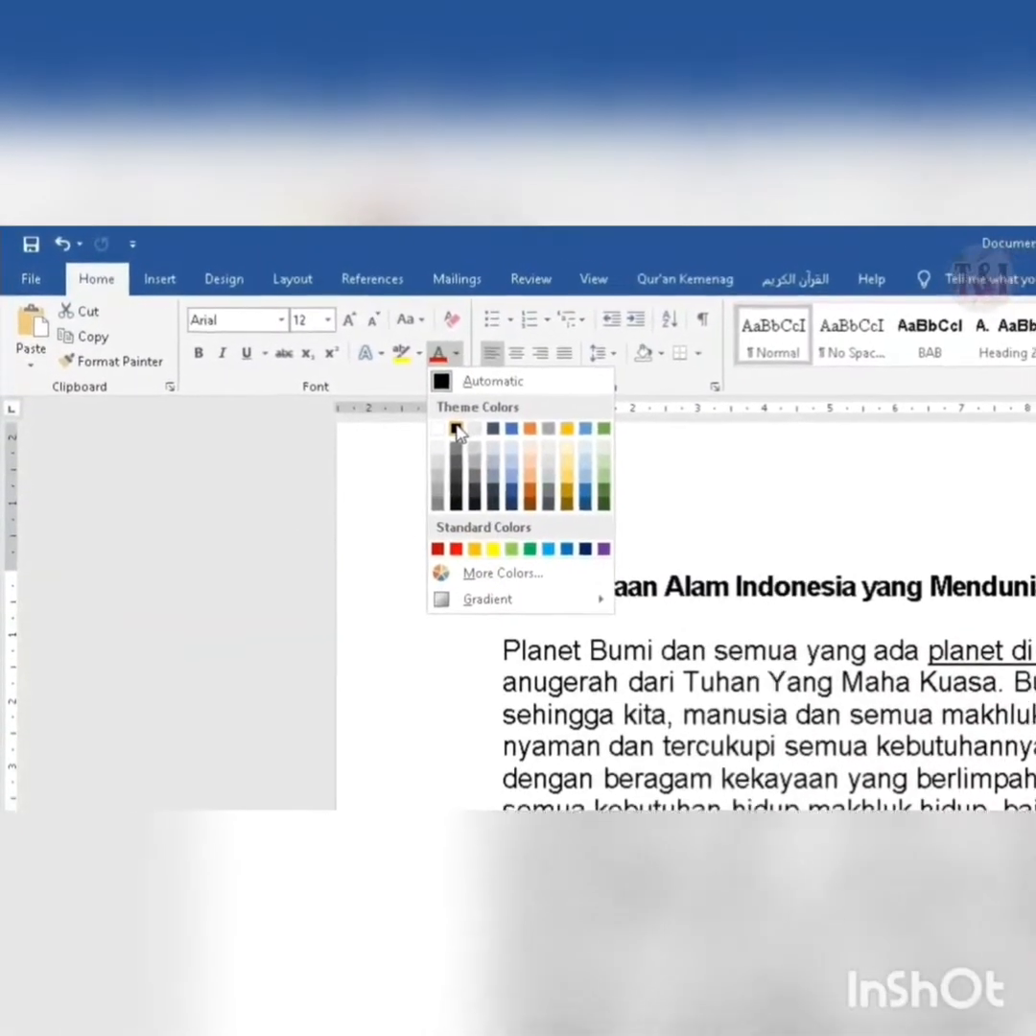
{"action": "left_click", "coordinate": [414, 412]}
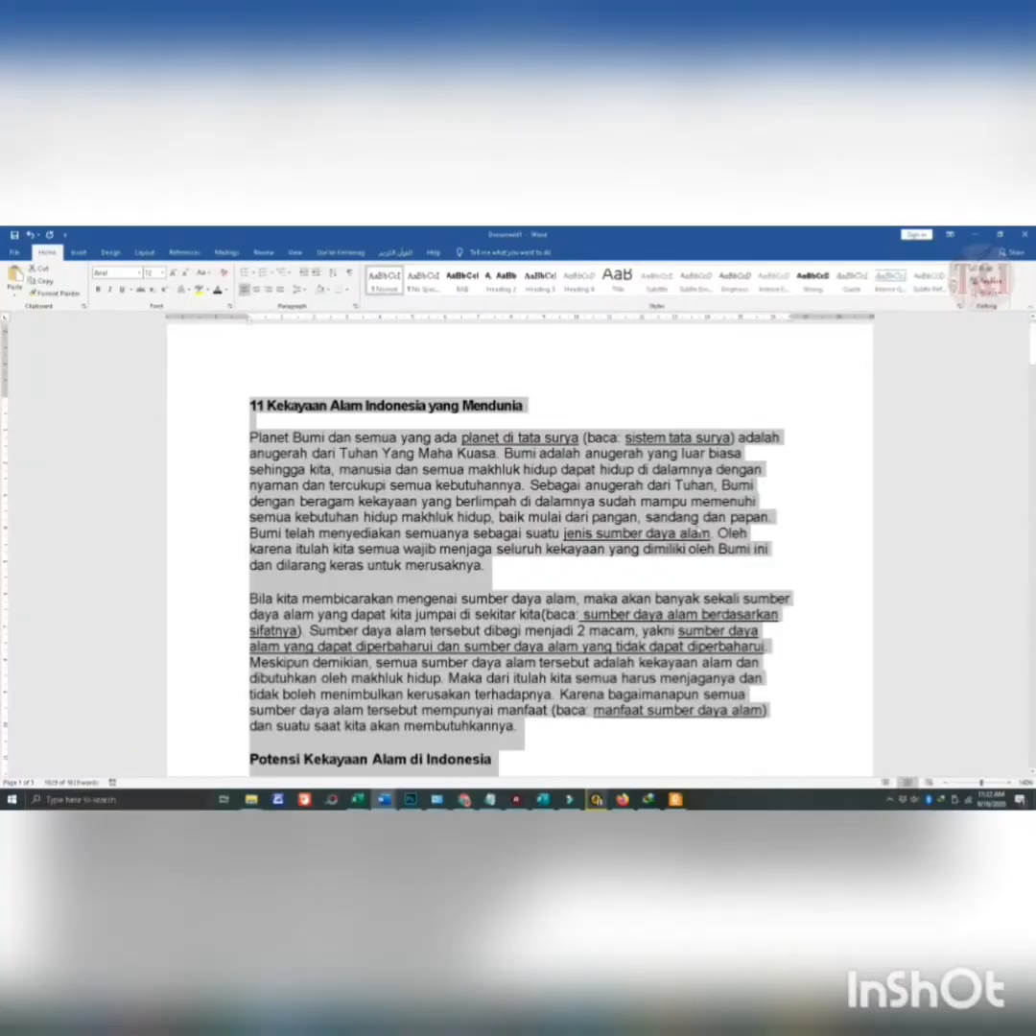
{"action": "left_click", "coordinate": [552, 449]}
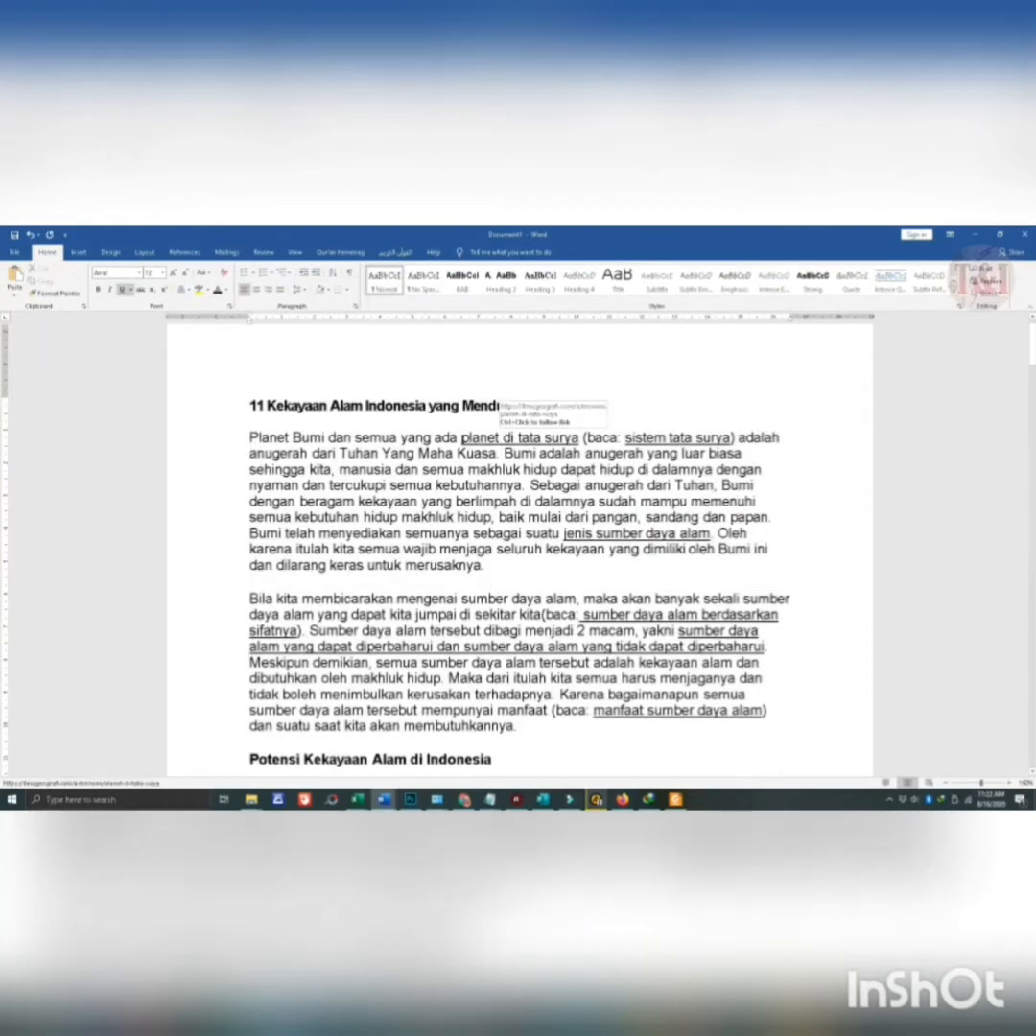
- Remove the underlining from all text in the document, including the former link phrases
{"action": "left_click_drag", "start_coordinate": [462, 439], "coordinate": [578, 439]}
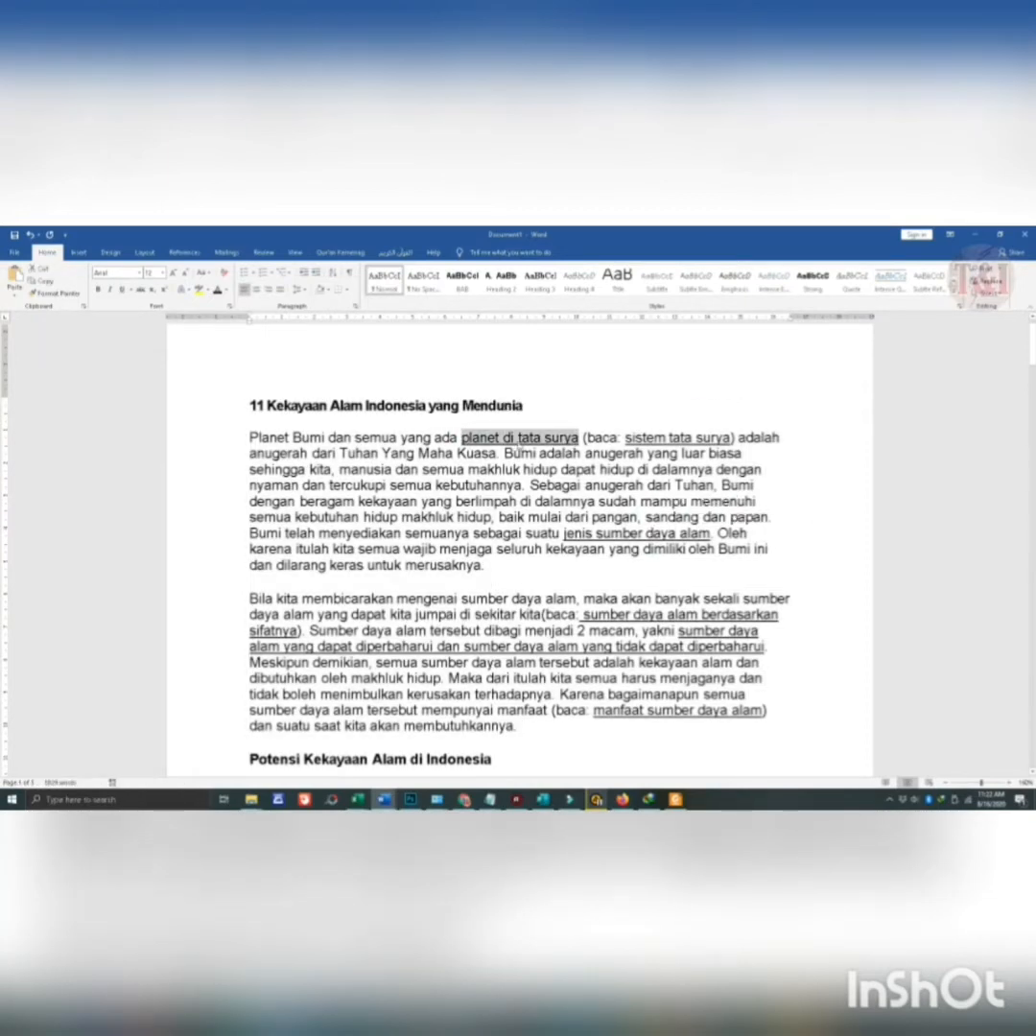
{"action": "left_click", "coordinate": [464, 438]}
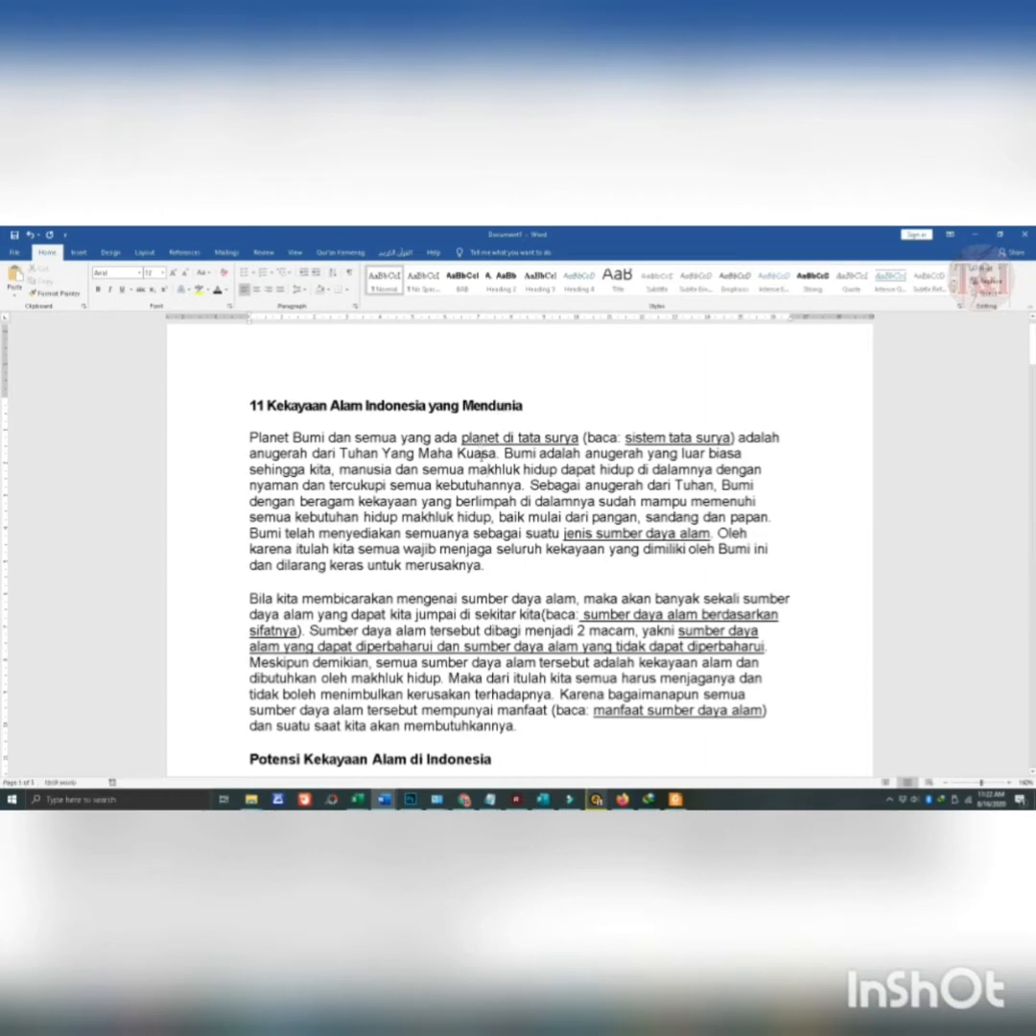
{"action": "key", "text": "ctrl+a"}
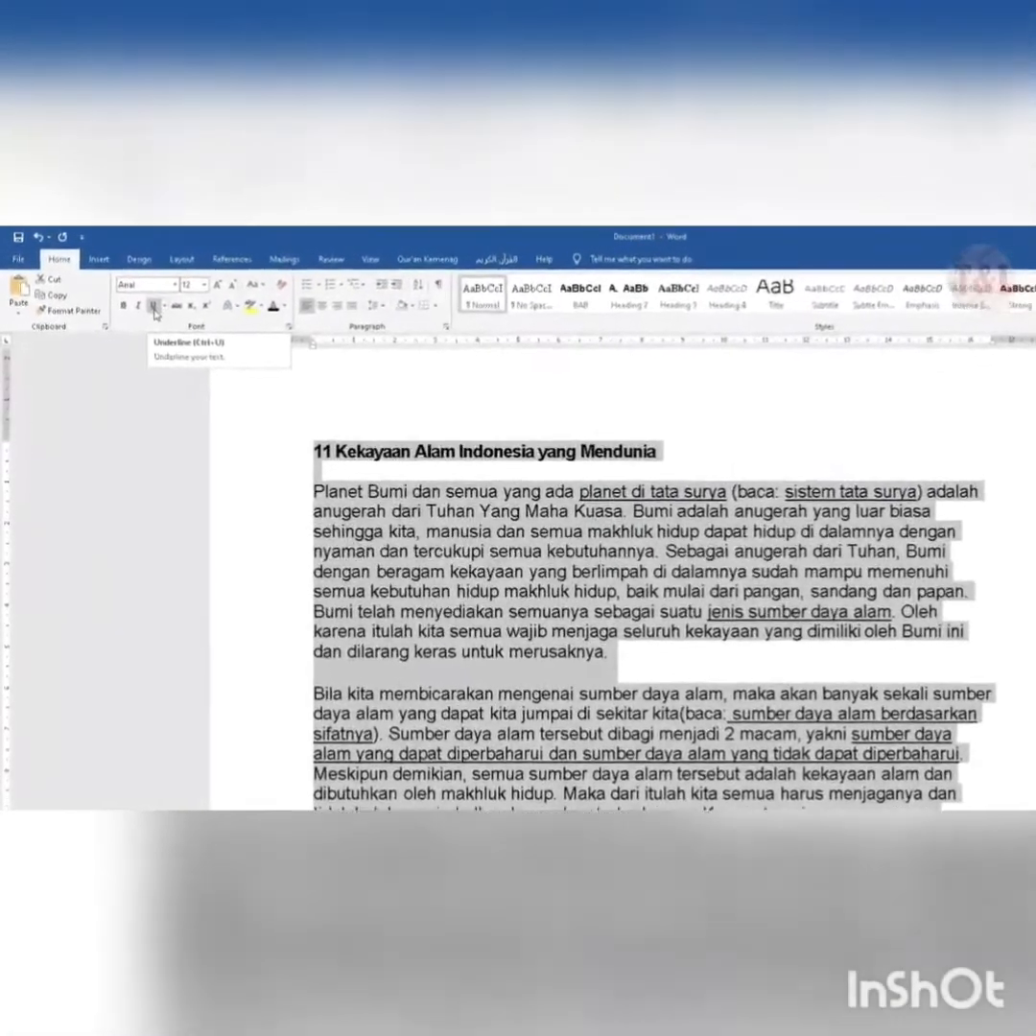
{"action": "left_click", "coordinate": [153, 307]}
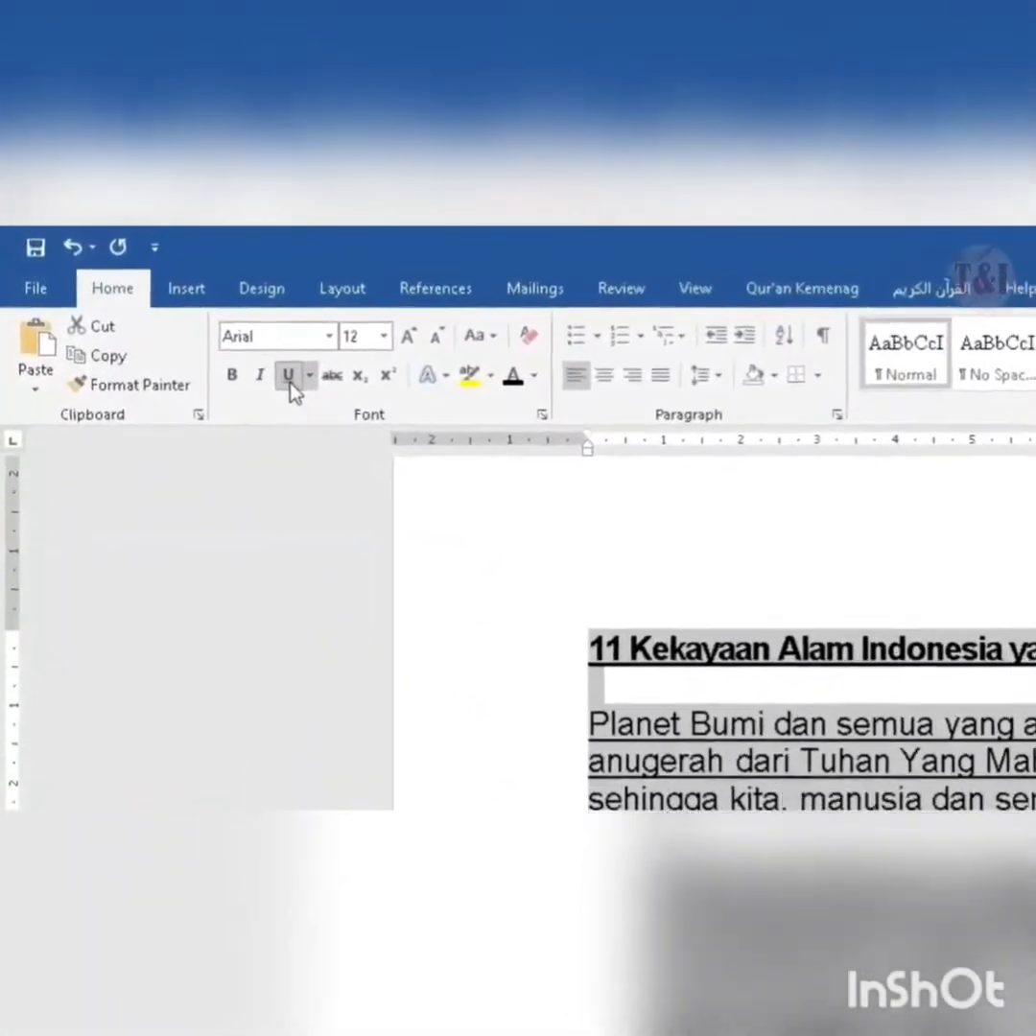
{"action": "left_click", "coordinate": [223, 343]}
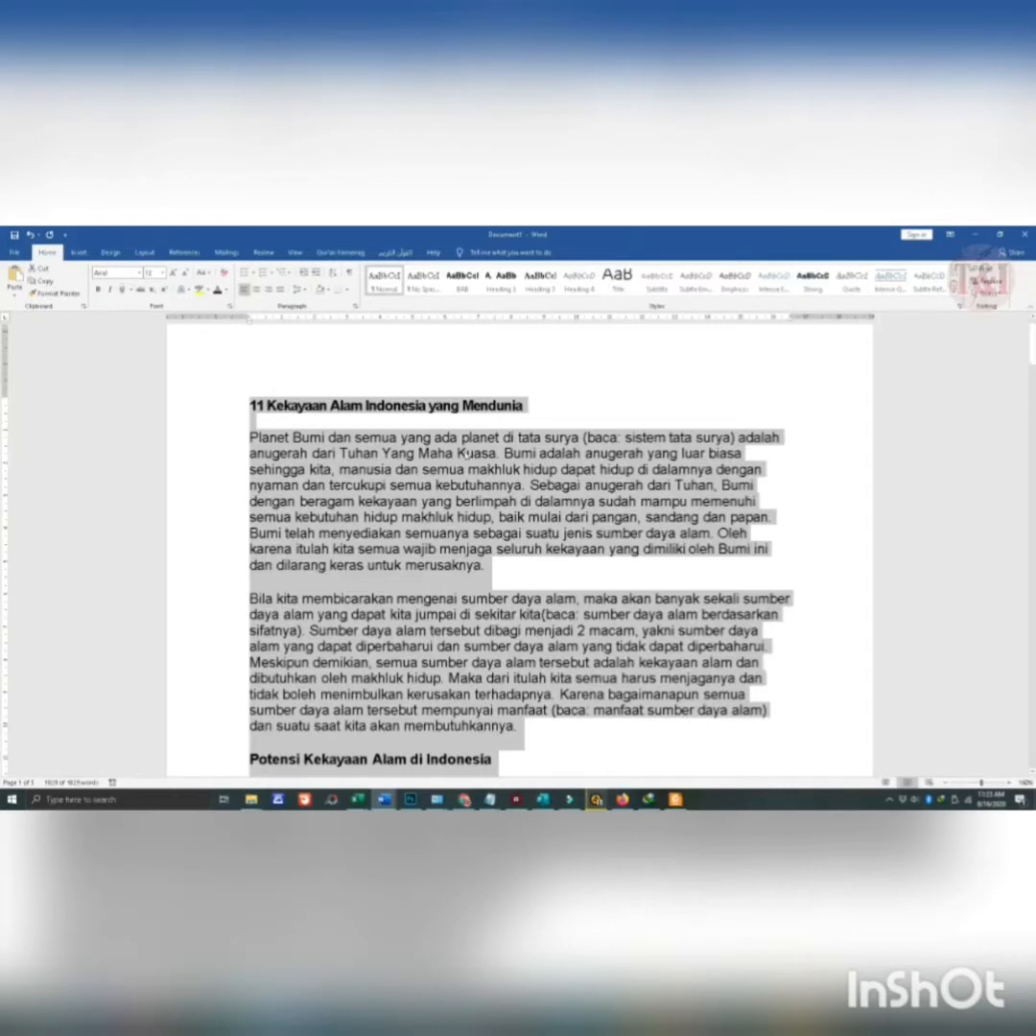
{"action": "left_click", "coordinate": [466, 461]}
{"action": "key", "text": "ctrl+a"}
{"action": "scroll", "coordinate": [465, 441], "scroll_direction": "up", "scroll_amount": 1}
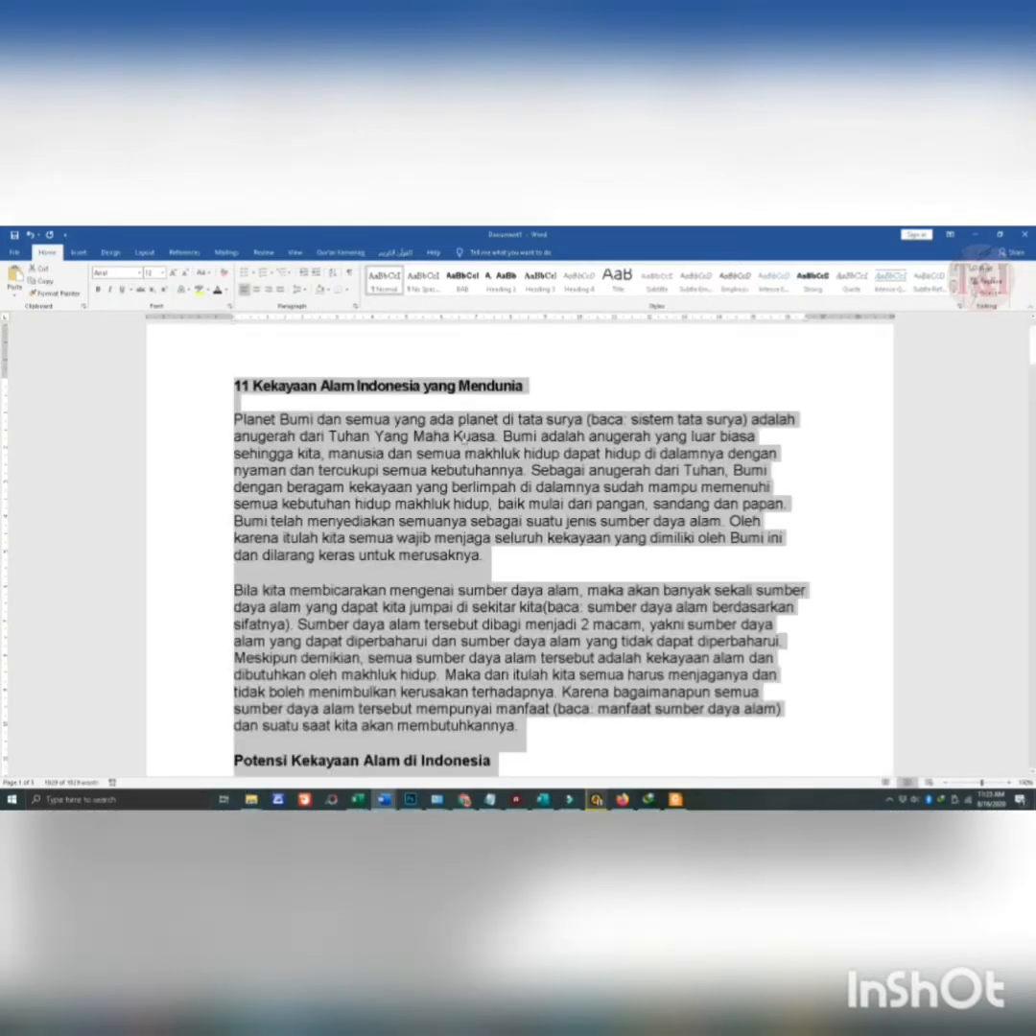
{"action": "left_click", "coordinate": [434, 471]}
{"action": "scroll", "coordinate": [437, 492], "scroll_direction": "down", "scroll_amount": 6}
{"action": "scroll", "coordinate": [437, 493], "scroll_direction": "up", "scroll_amount": 4}
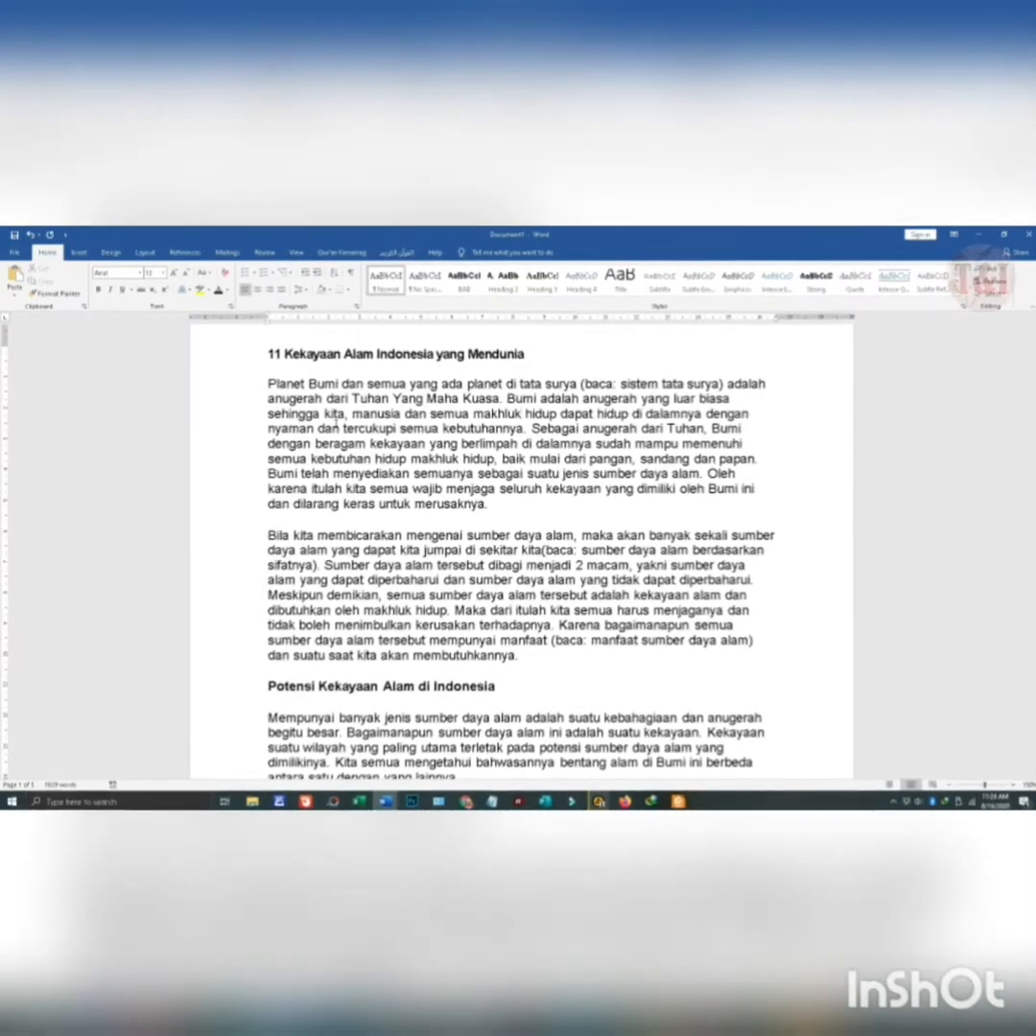
{"action": "scroll", "coordinate": [437, 493], "scroll_direction": "up", "scroll_amount": 2}
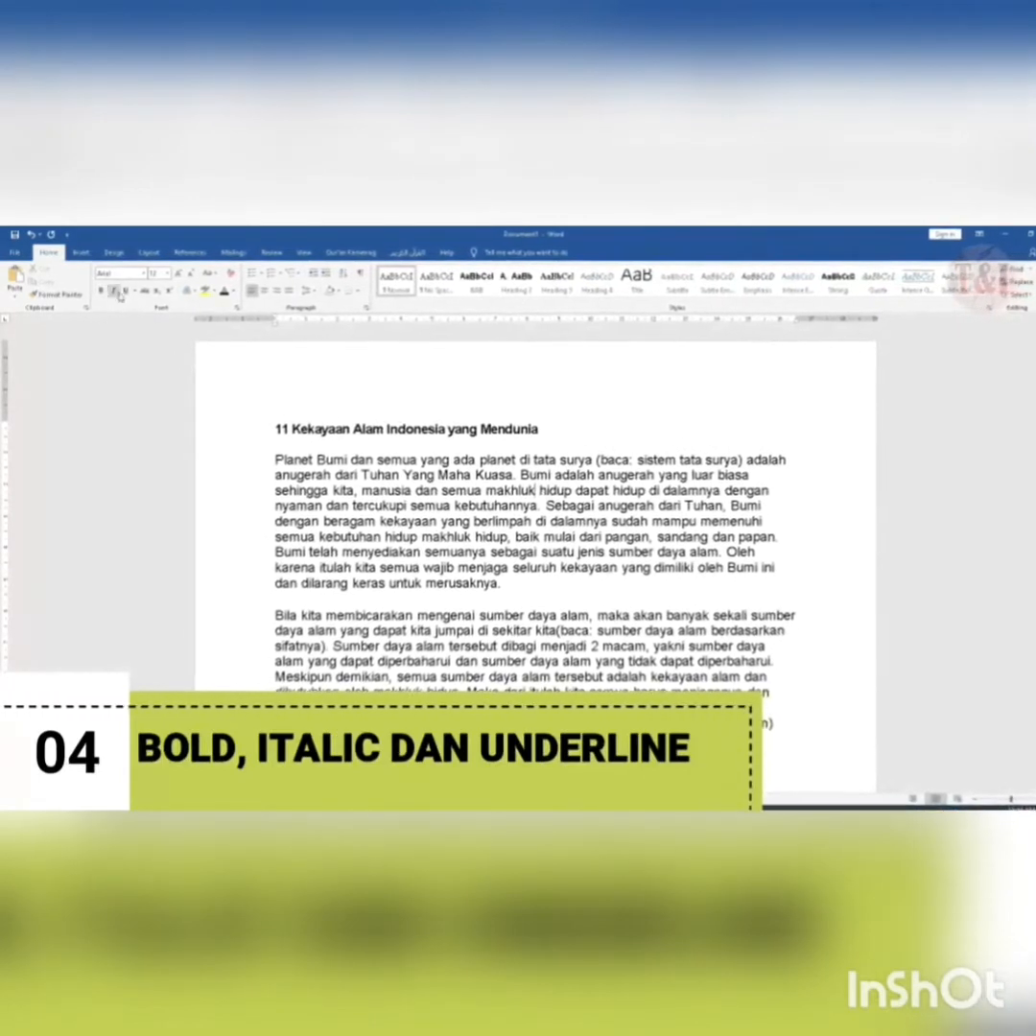
- Format the title "11 Kekayaan Alam Indonesia yang Mendunia" as bold, italic and underlined
{"action": "left_click_drag", "start_coordinate": [553, 425], "coordinate": [269, 426]}
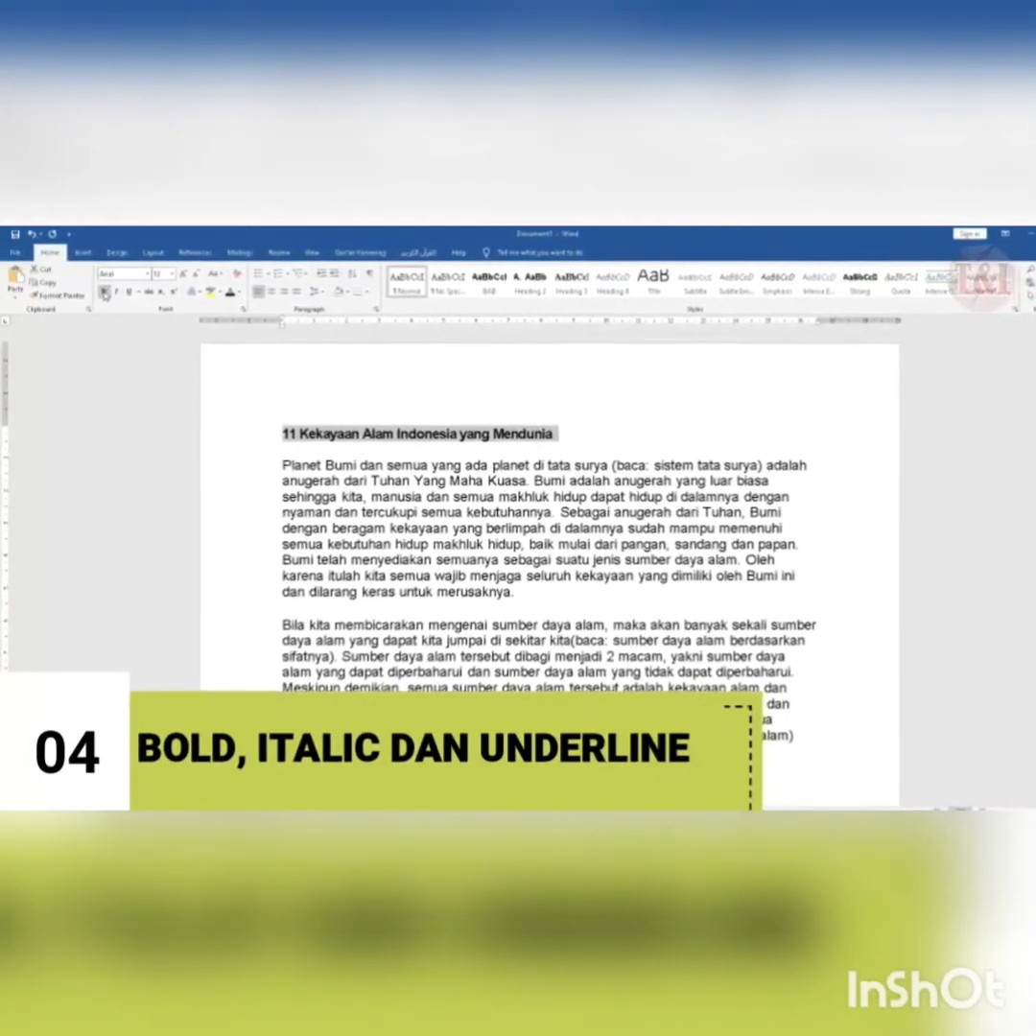
{"action": "scroll", "coordinate": [197, 392], "scroll_direction": "up", "scroll_amount": 2}
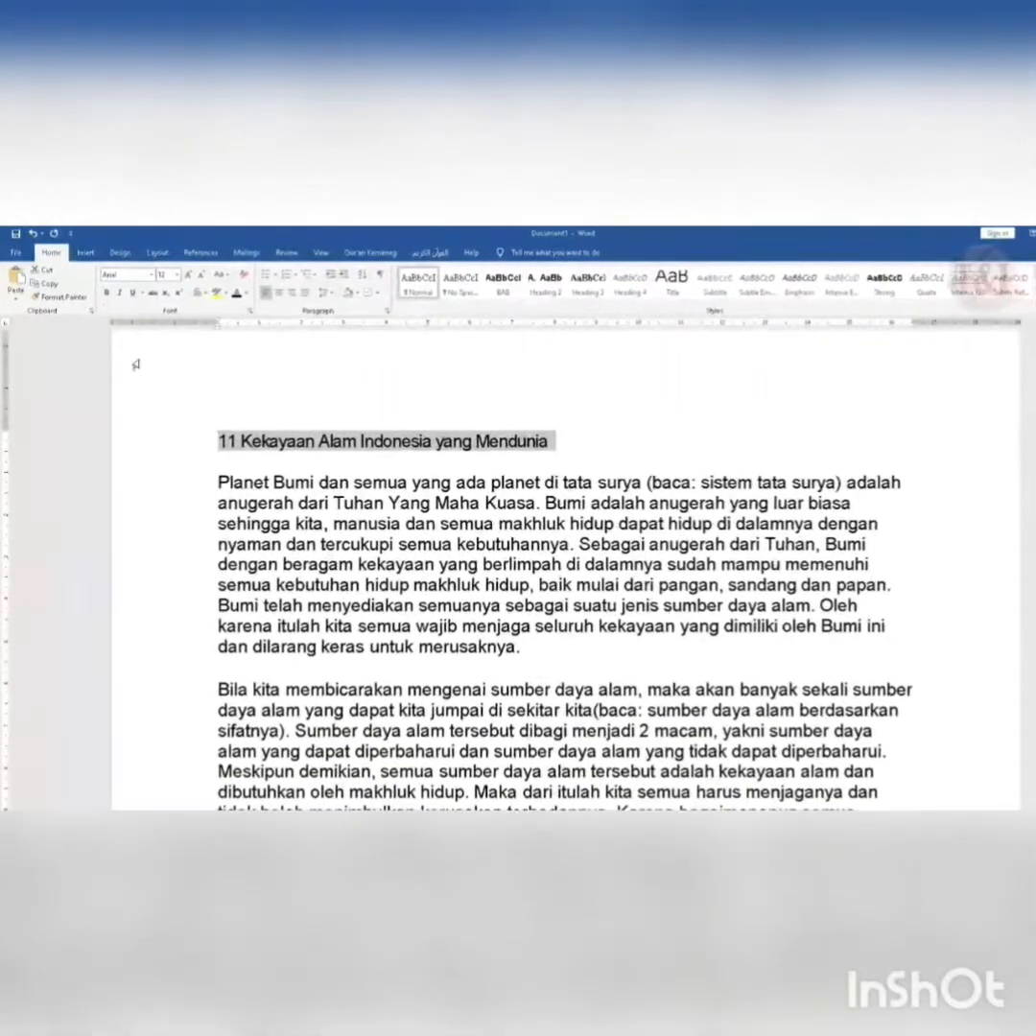
{"action": "left_click", "coordinate": [106, 292]}
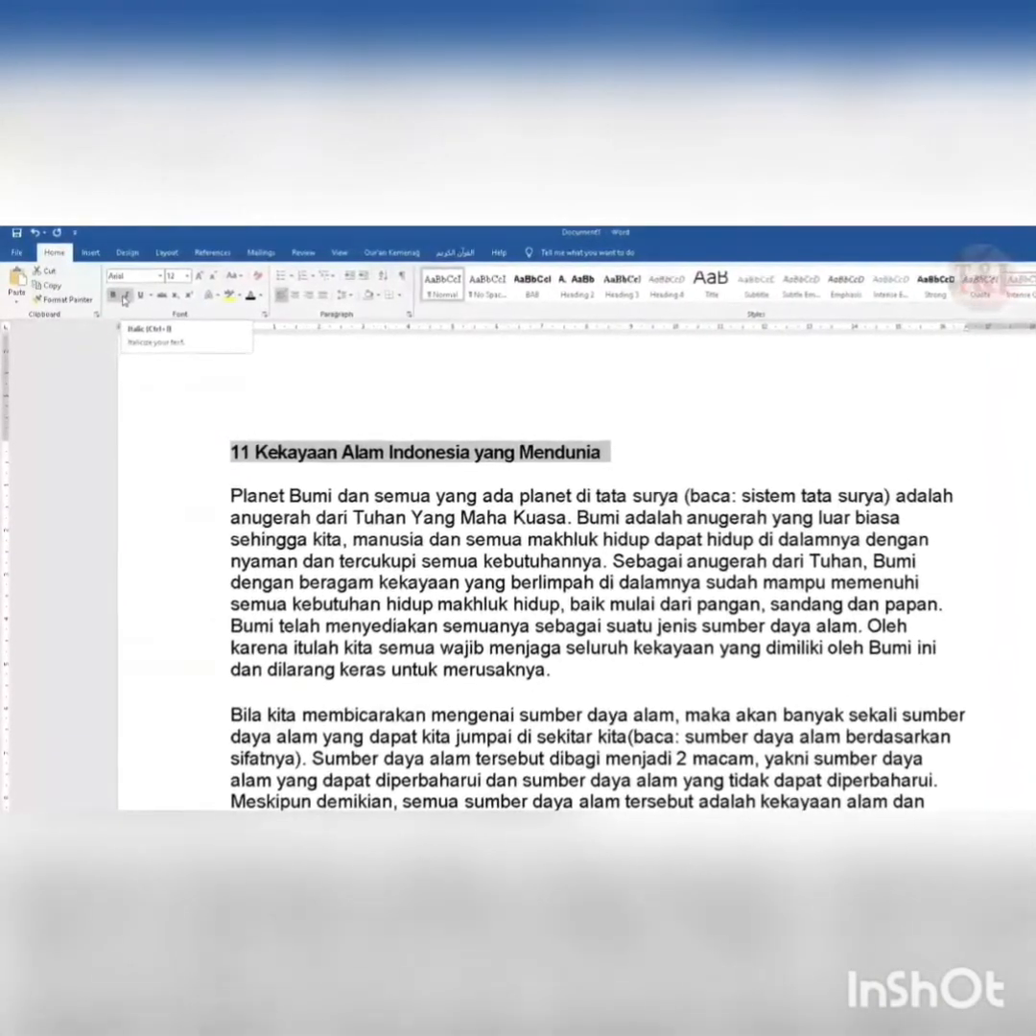
{"action": "left_click", "coordinate": [122, 298]}
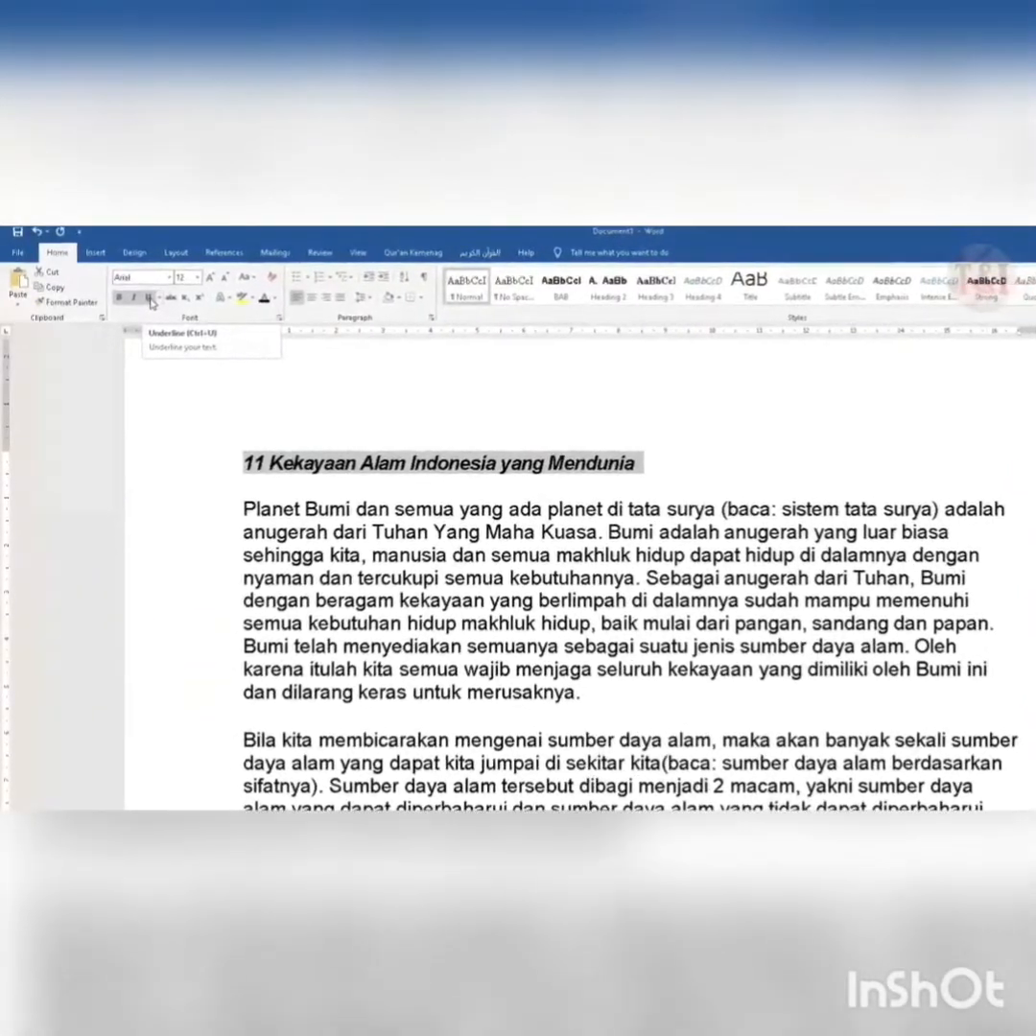
{"action": "left_click", "coordinate": [150, 299]}
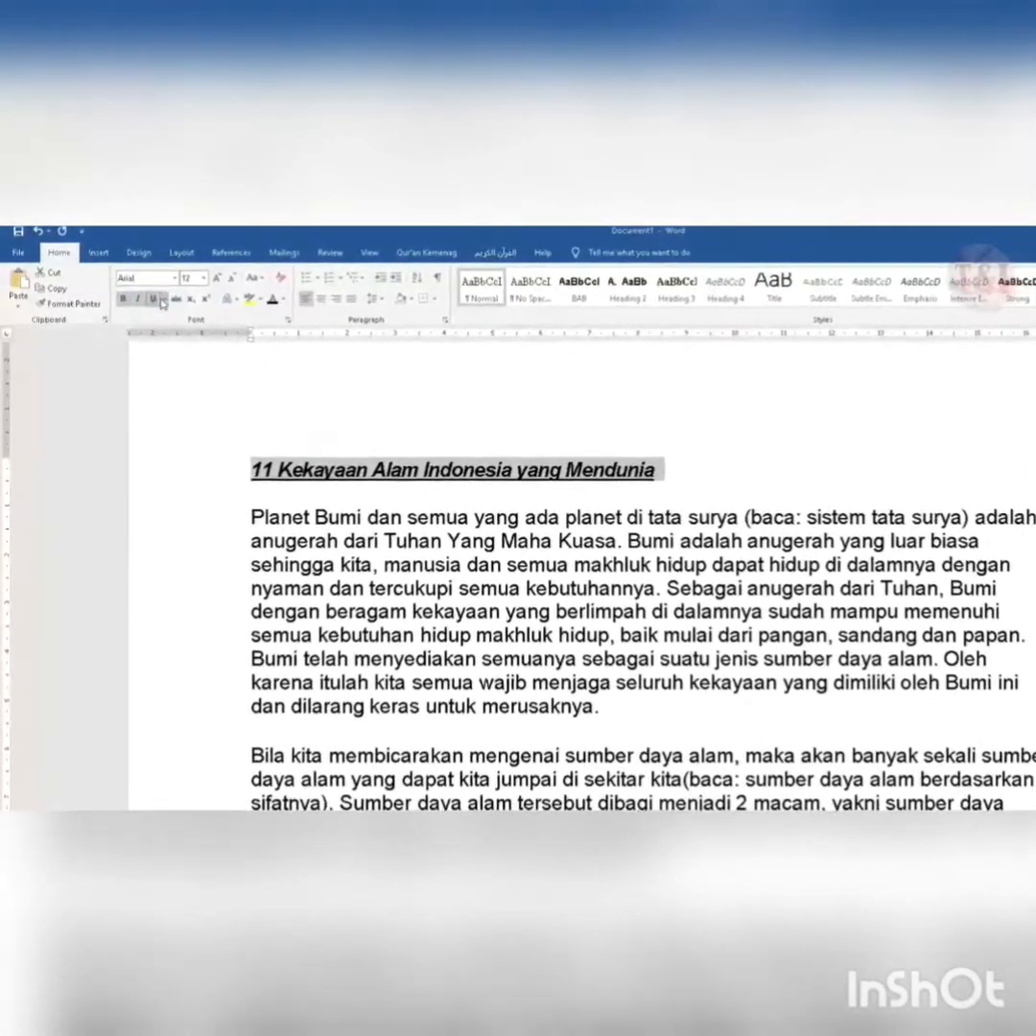
- Examine the underline styles and underline colors available for the title
{"action": "left_click", "coordinate": [163, 300]}
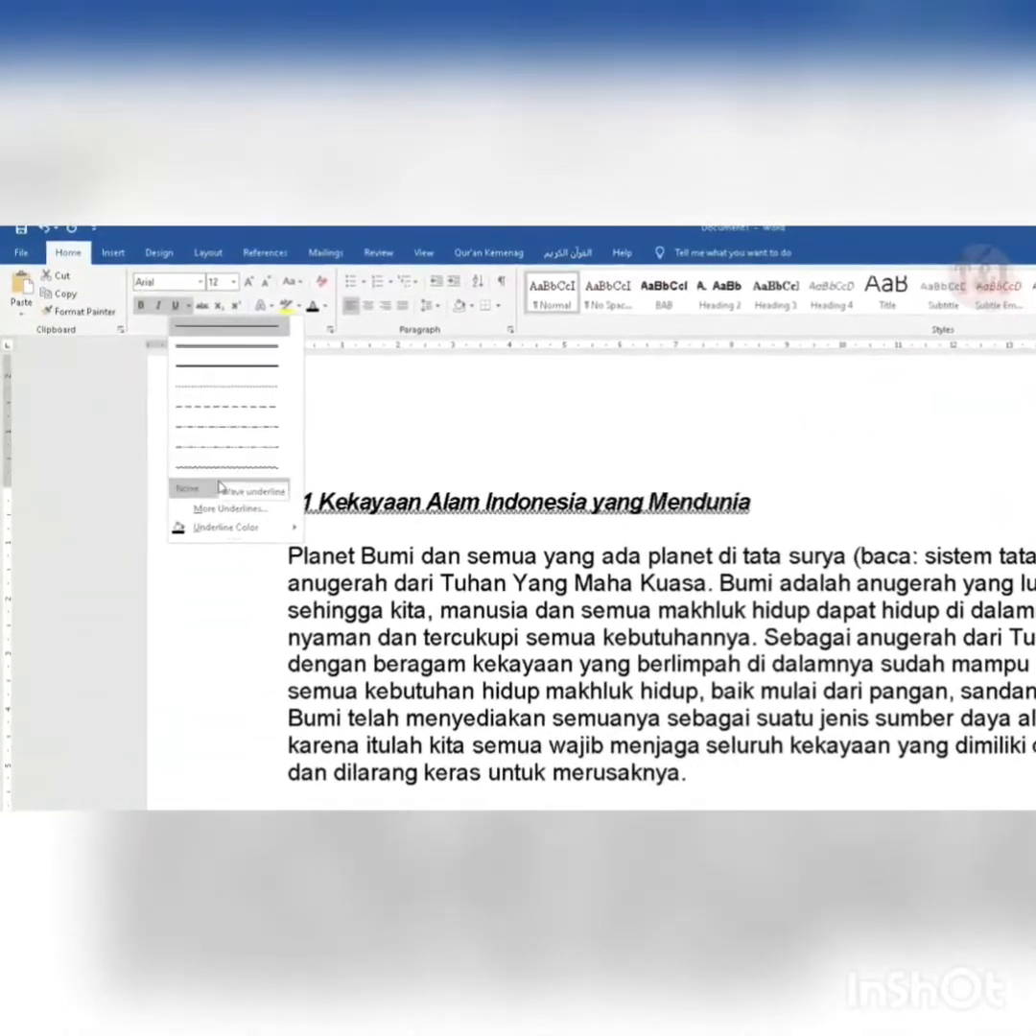
{"action": "mouse_move", "coordinate": [225, 526]}
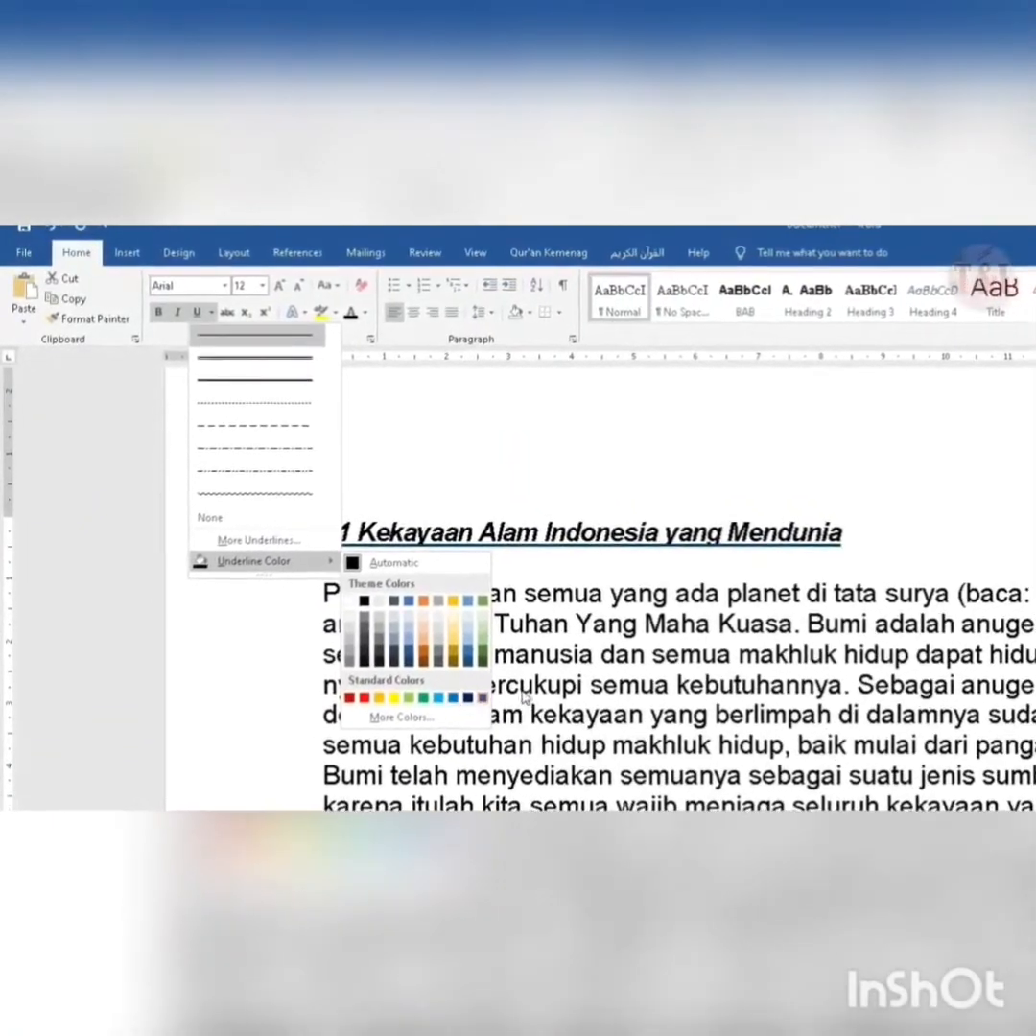
{"action": "left_click", "coordinate": [528, 697]}
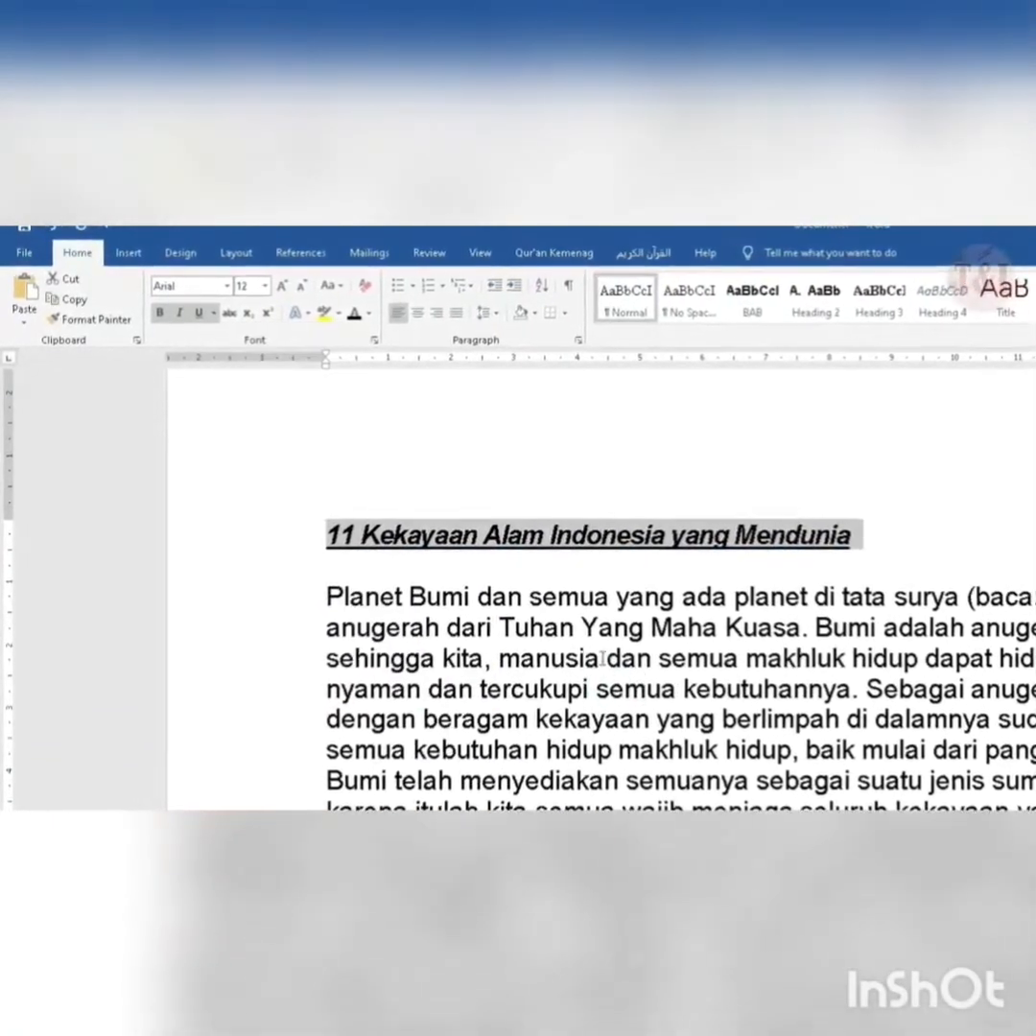
{"action": "left_click", "coordinate": [724, 610]}
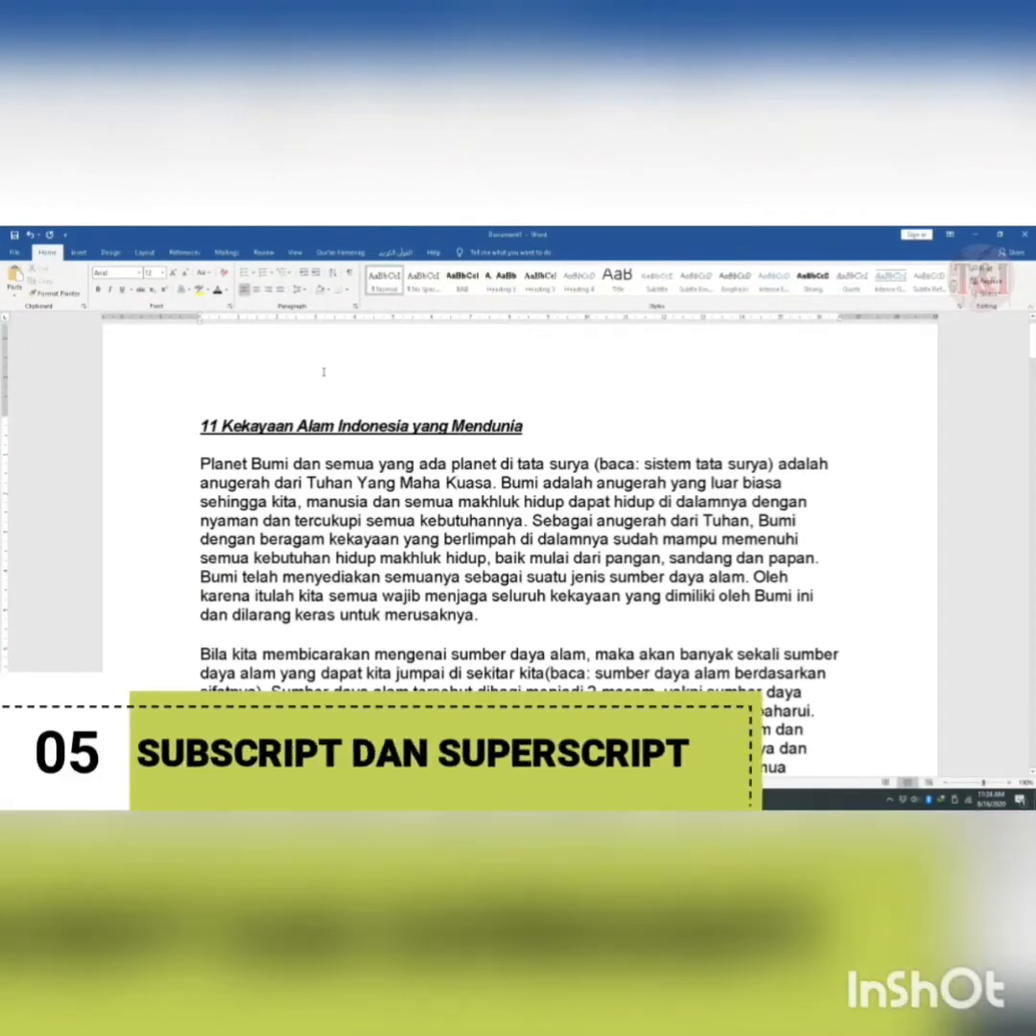
- Insert a new line below the first paragraph and start a formula with C², using superscript for the 2
{"action": "scroll", "coordinate": [471, 444], "scroll_direction": "down", "scroll_amount": 2}
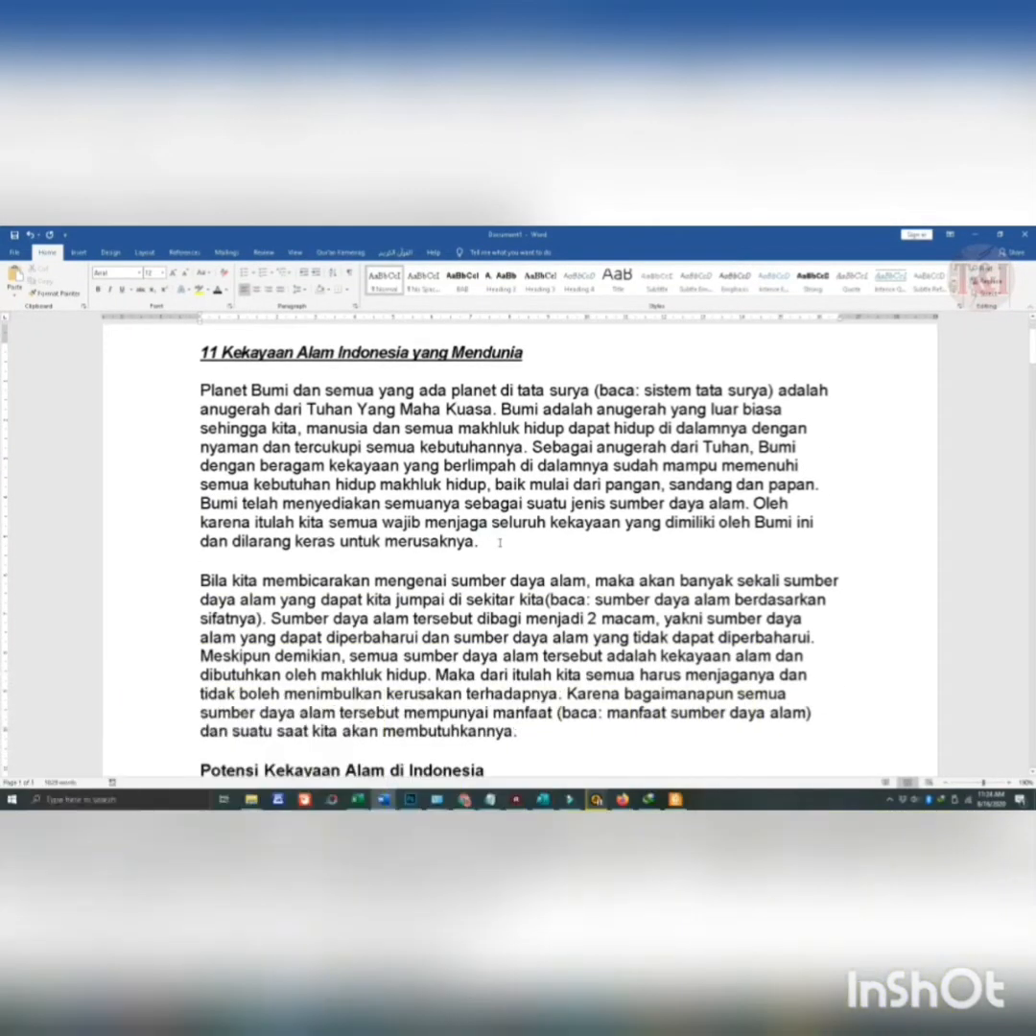
{"action": "left_click", "coordinate": [500, 543]}
{"action": "key", "text": "Return"}
{"action": "key", "text": "Return"}
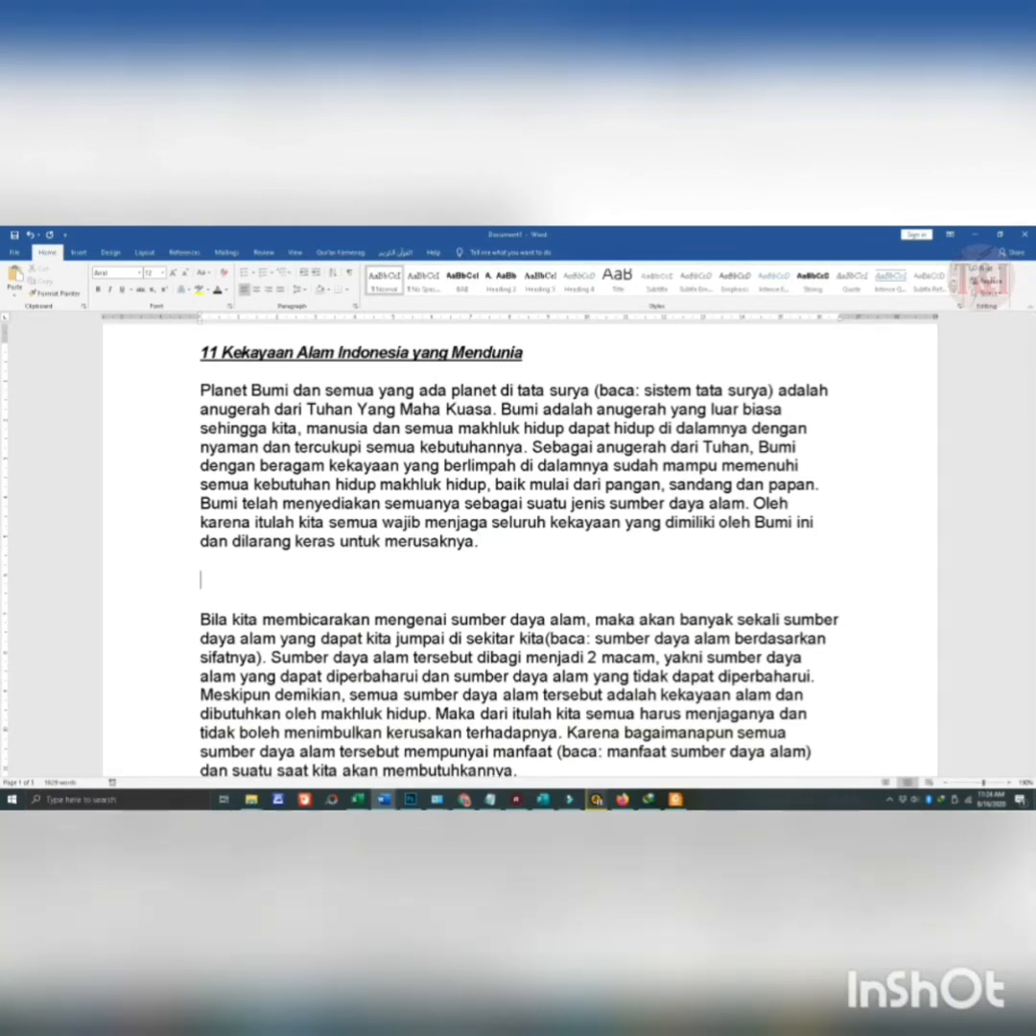
{"action": "type", "text": "c2"}
{"action": "key", "text": "BackSpace"}
{"action": "type", "text": "2 ="}
{"action": "key", "text": "BackSpace"}
{"action": "key", "text": "BackSpace"}
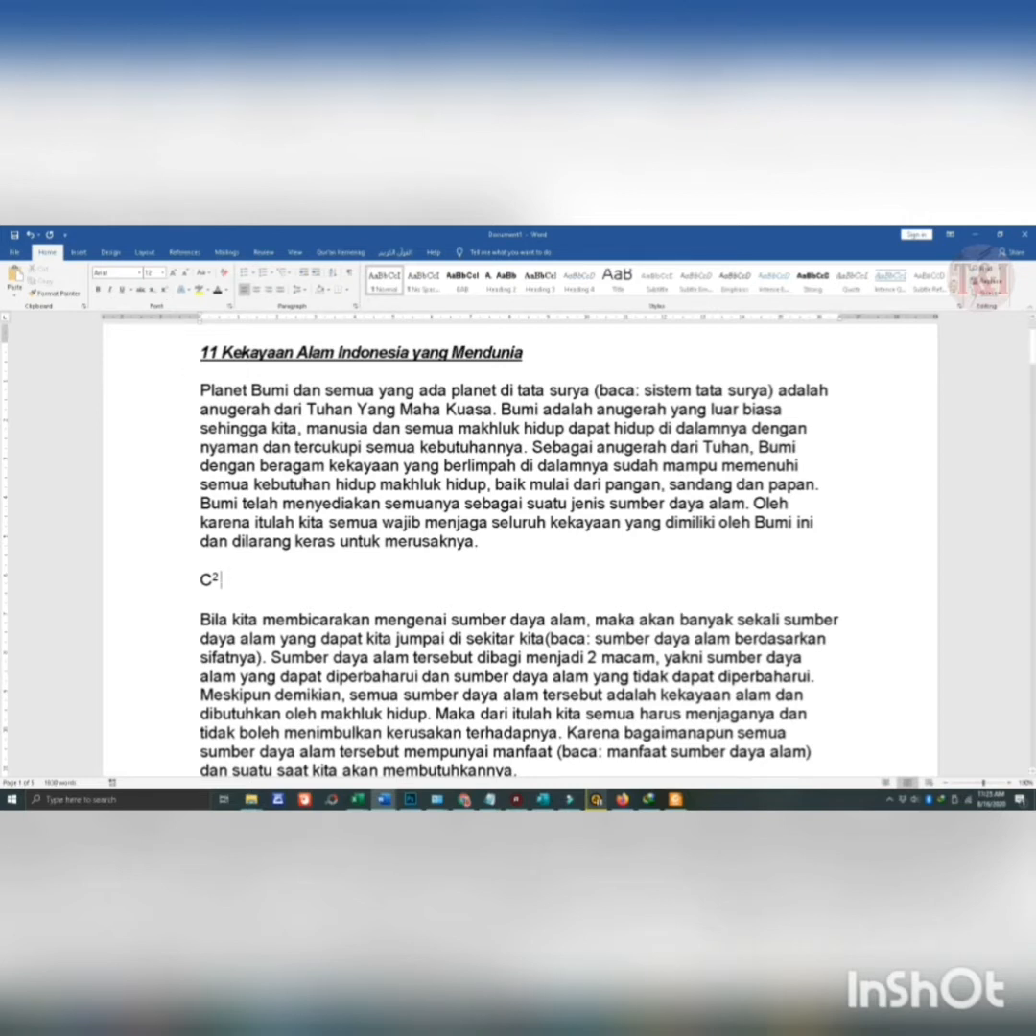
- Complete the formula with = a² + b², formatting both 2s as superscript
{"action": "type", "text": "= a"}
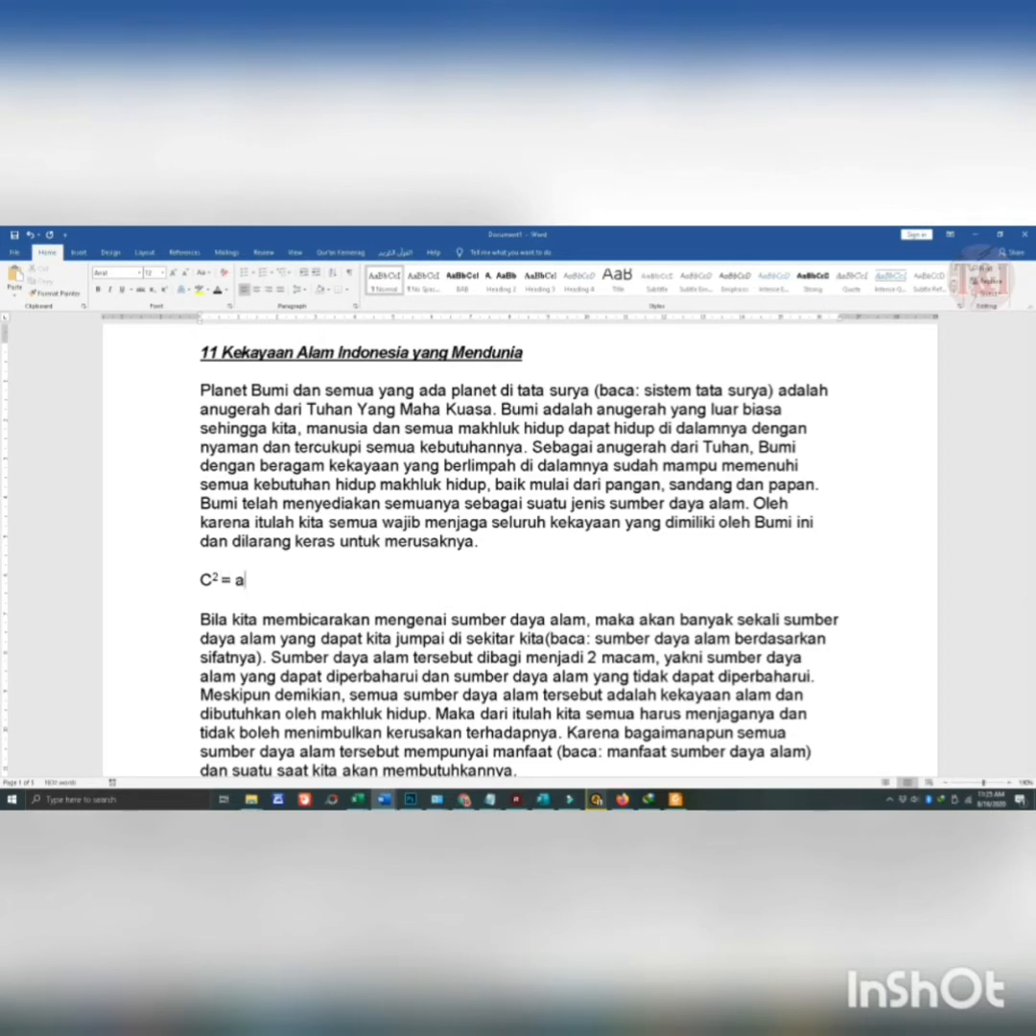
{"action": "left_click", "coordinate": [164, 289]}
{"action": "type", "text": "2"}
{"action": "left_click", "coordinate": [164, 290]}
{"action": "type", "text": "+ b"}
{"action": "left_click", "coordinate": [164, 290]}
{"action": "key", "text": "BackSpace"}
{"action": "type", "text": "2"}
{"action": "left_click", "coordinate": [166, 290]}
- Start a second formula on a new line below the first with C² = a², using superscript for both 2s
{"action": "left_click", "coordinate": [311, 581]}
{"action": "key", "text": "Return"}
{"action": "type", "text": "c"}
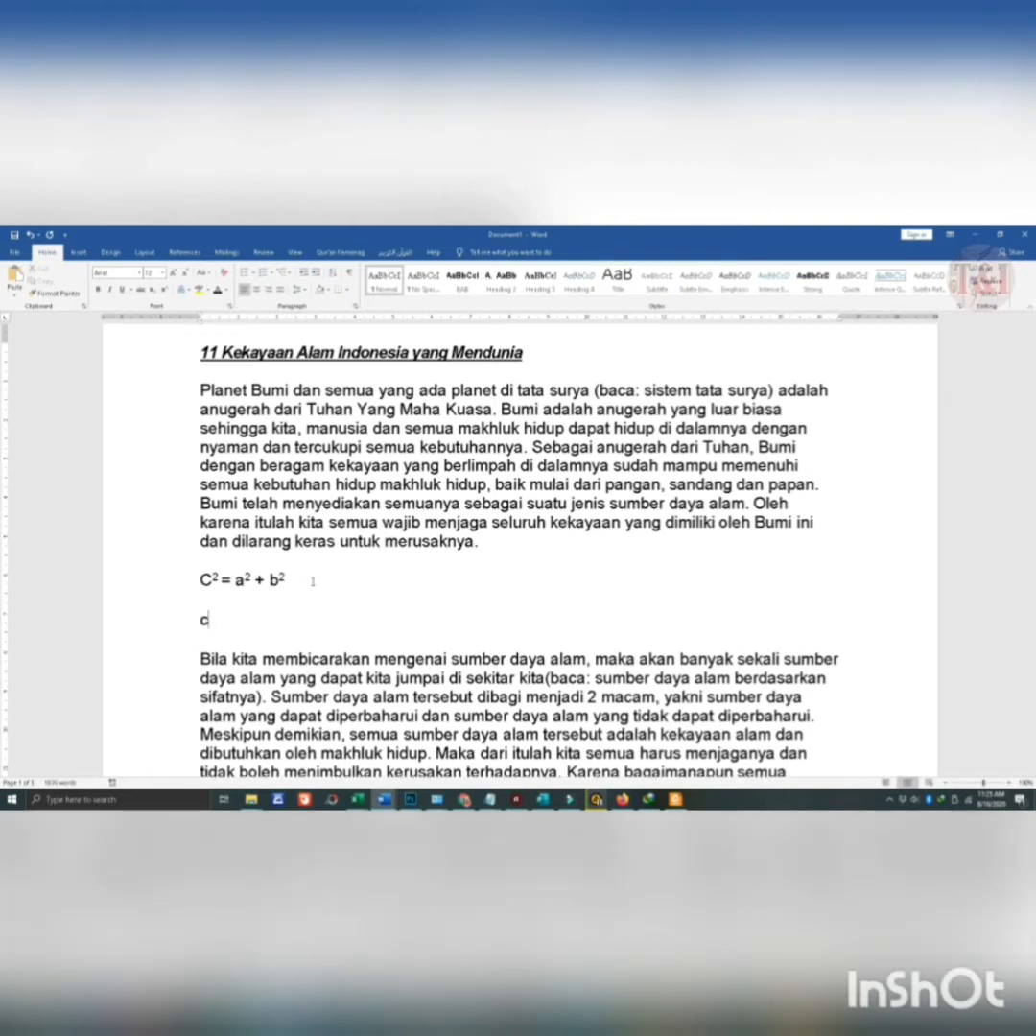
{"action": "key", "text": "ctrl+shift+equal"}
{"action": "type", "text": "2 = a"}
{"action": "key", "text": "ctrl+shift+equal"}
{"action": "type", "text": "2"}
- Finish the second formula with + b², formatting the 2 as superscript
{"action": "type", "text": "="}
{"action": "key", "text": "BackSpace"}
{"action": "type", "text": "+ b"}
{"action": "left_click", "coordinate": [164, 289]}
{"action": "type", "text": "2"}
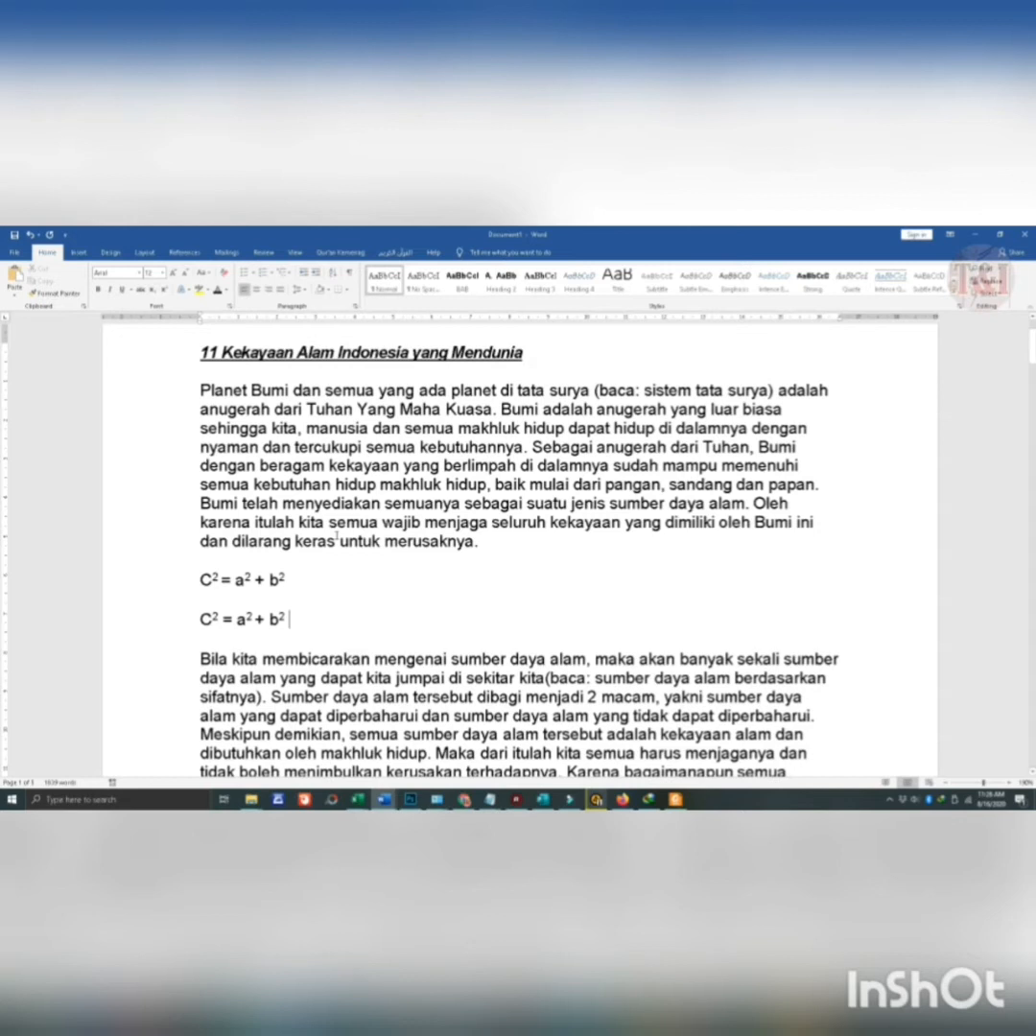
- Add a new line below the two formulas and enter H2O in plain text
{"action": "key", "text": "Return"}
{"action": "key", "text": "Return"}
{"action": "key", "text": "Return"}
{"action": "key", "text": "Return"}
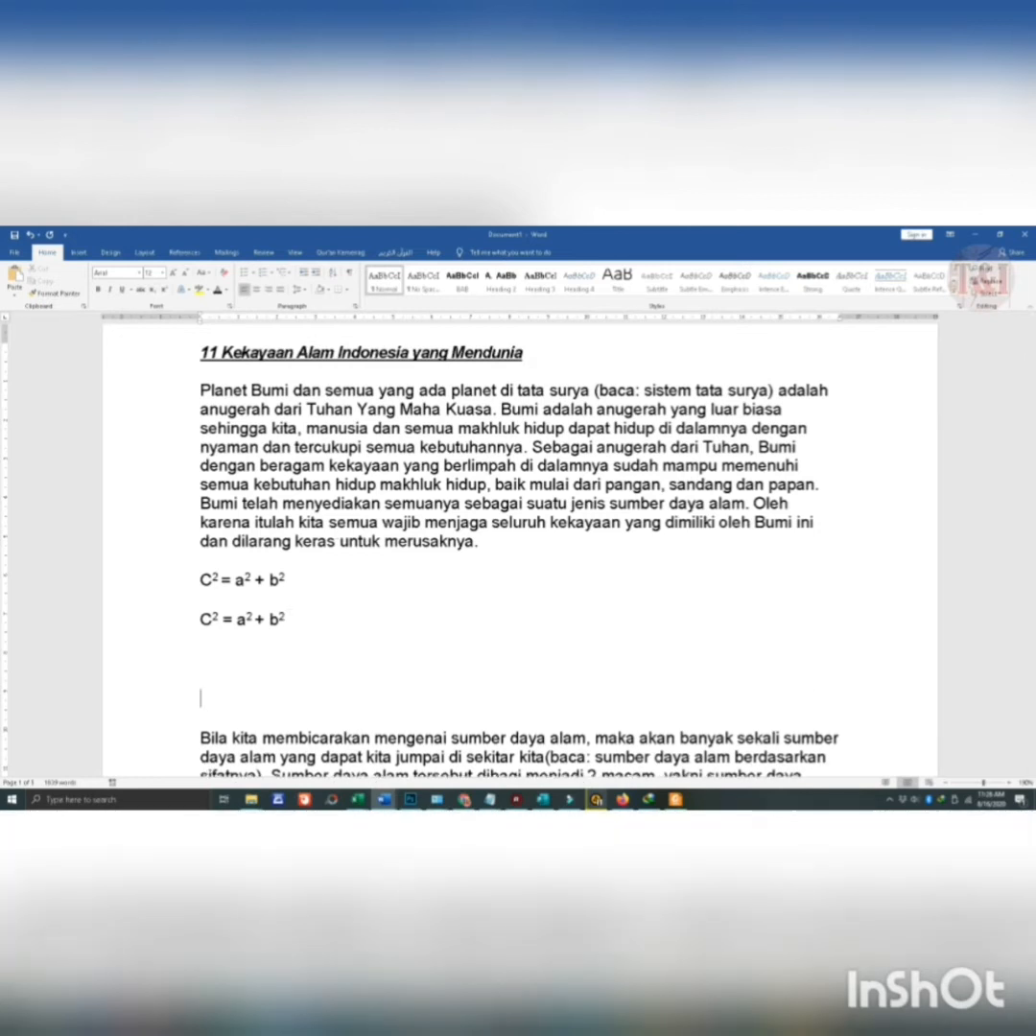
{"action": "key", "text": "BackSpace"}
{"action": "key", "text": "BackSpace"}
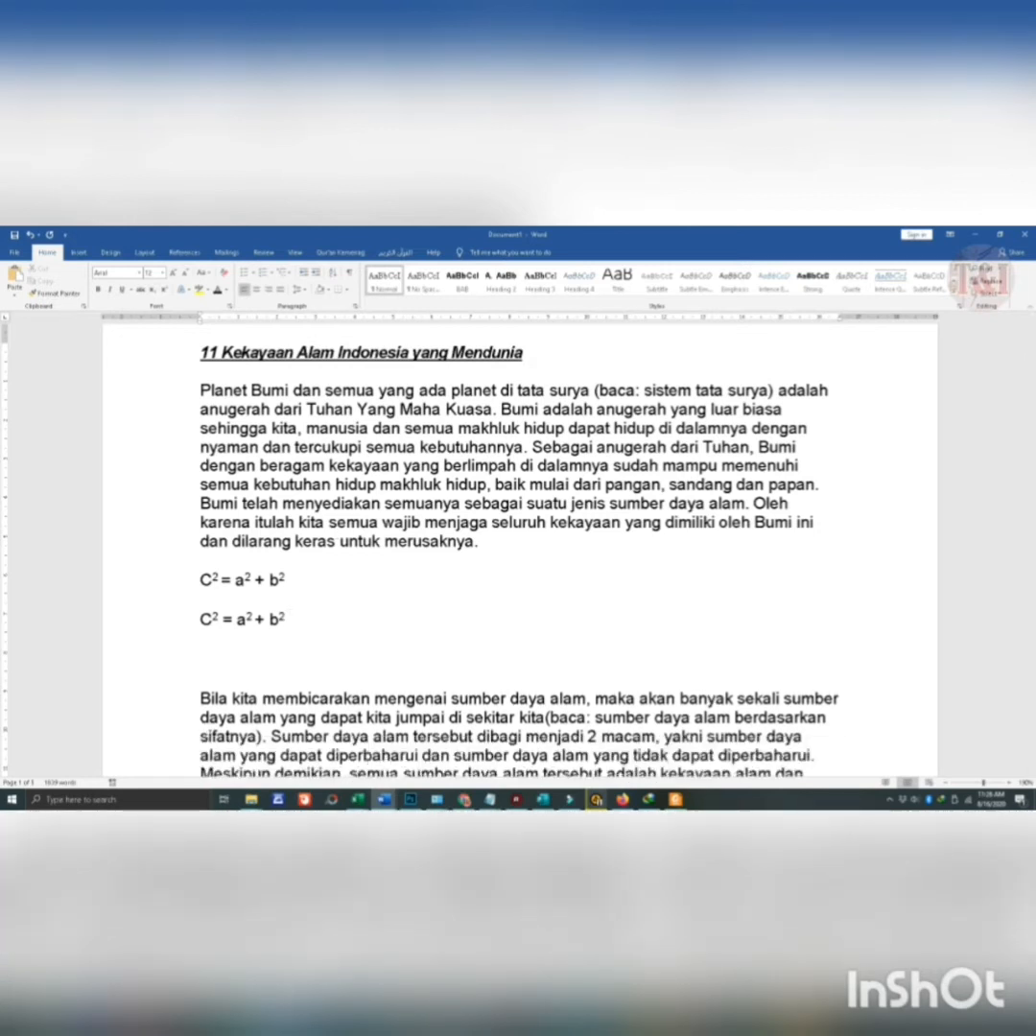
{"action": "type", "text": "H2)"}
{"action": "key", "text": "BackSpace"}
{"action": "type", "text": "O"}
- Format the 2 in H2O as subscript
{"action": "key", "text": "Left"}
{"action": "key", "text": "BackSpace"}
{"action": "key", "text": "ctrl+z"}
{"action": "key", "text": "shift+Left"}
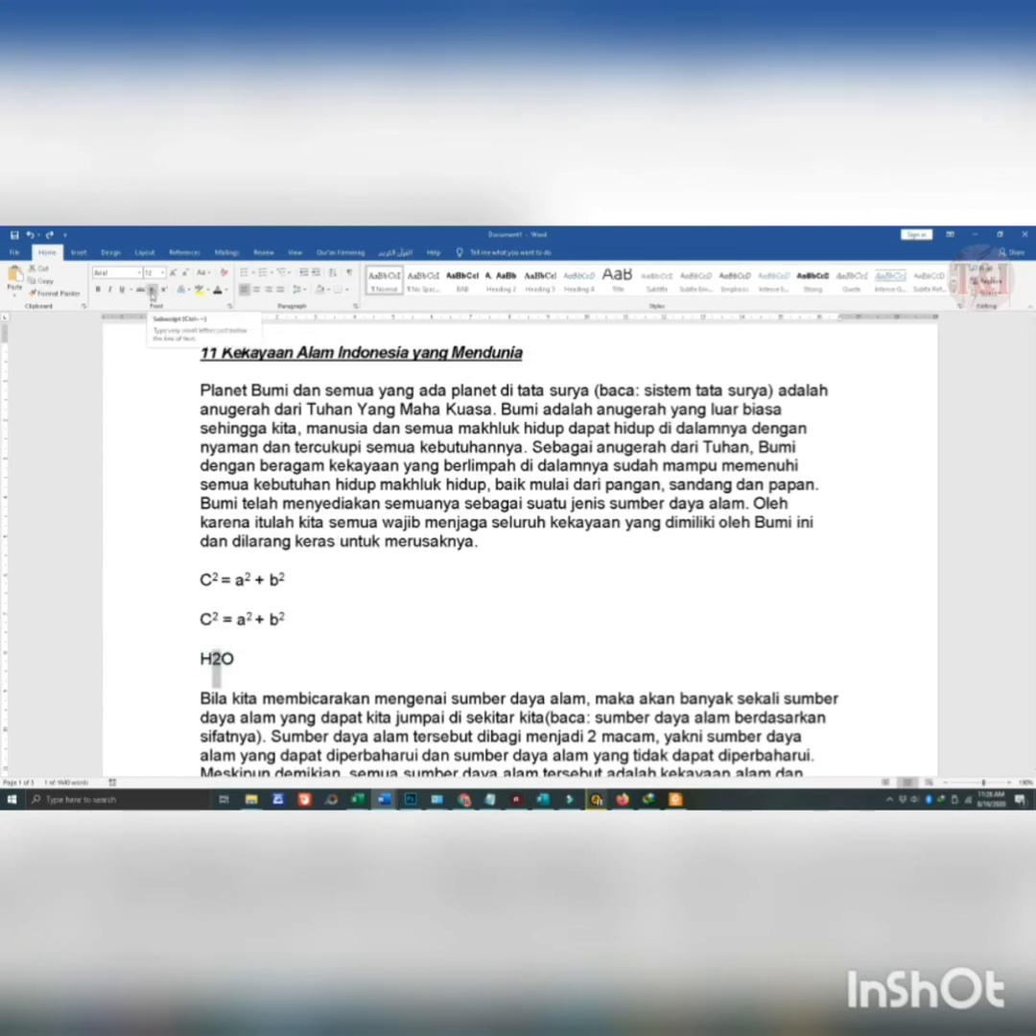
{"action": "left_click", "coordinate": [151, 290]}
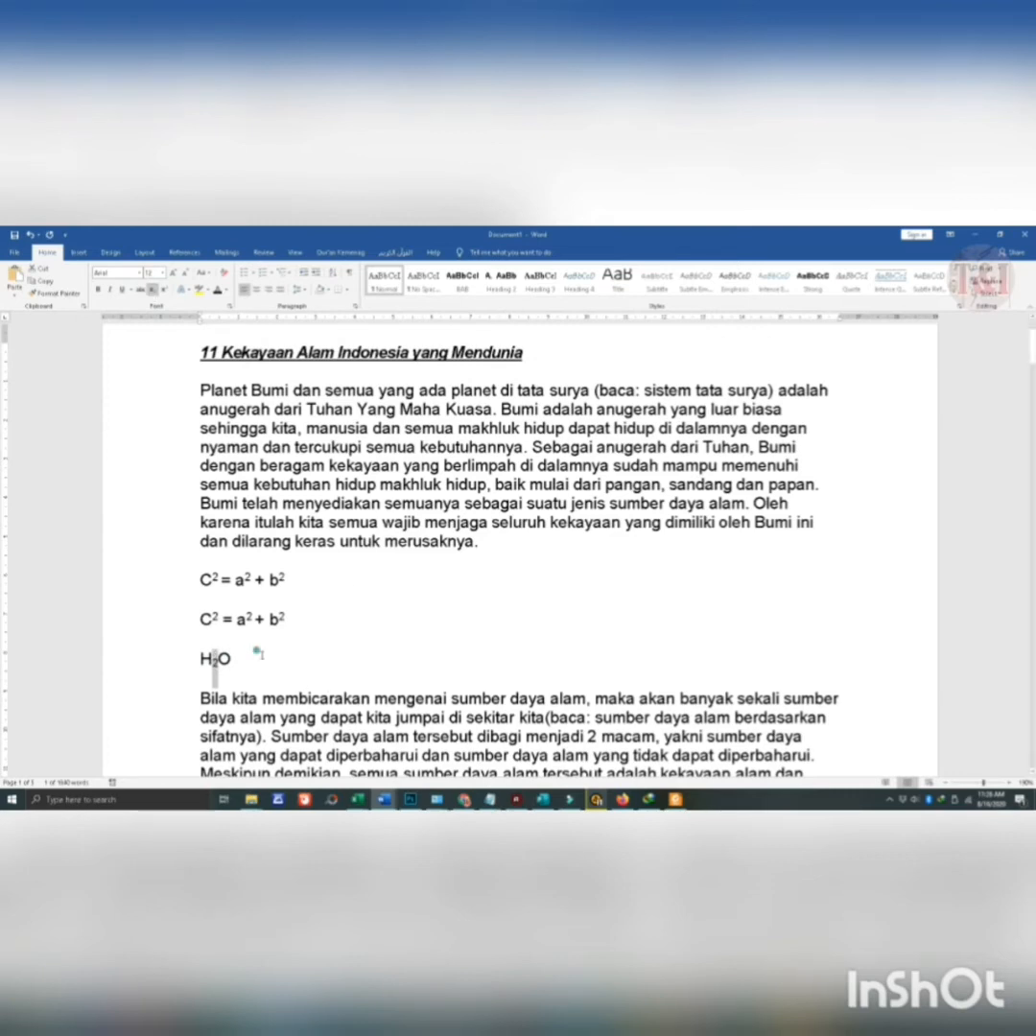
- Add O₂ after H₂O on the same line, formatting its 2 as subscript
{"action": "left_click", "coordinate": [244, 660]}
{"action": "scroll", "coordinate": [245, 660], "scroll_direction": "up", "scroll_amount": 2}
{"action": "type", "text": "0"}
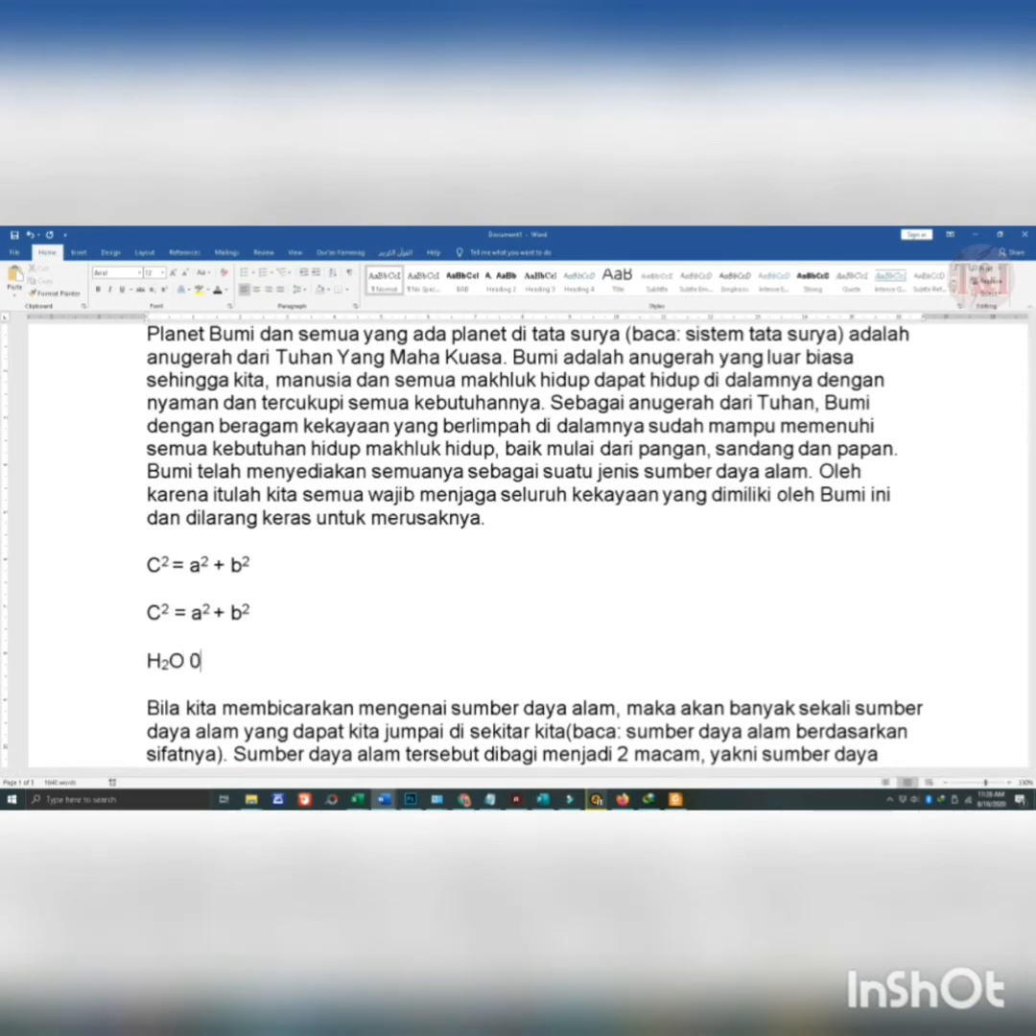
{"action": "key", "text": "BackSpace"}
{"action": "type", "text": "O2"}
{"action": "key", "text": "BackSpace"}
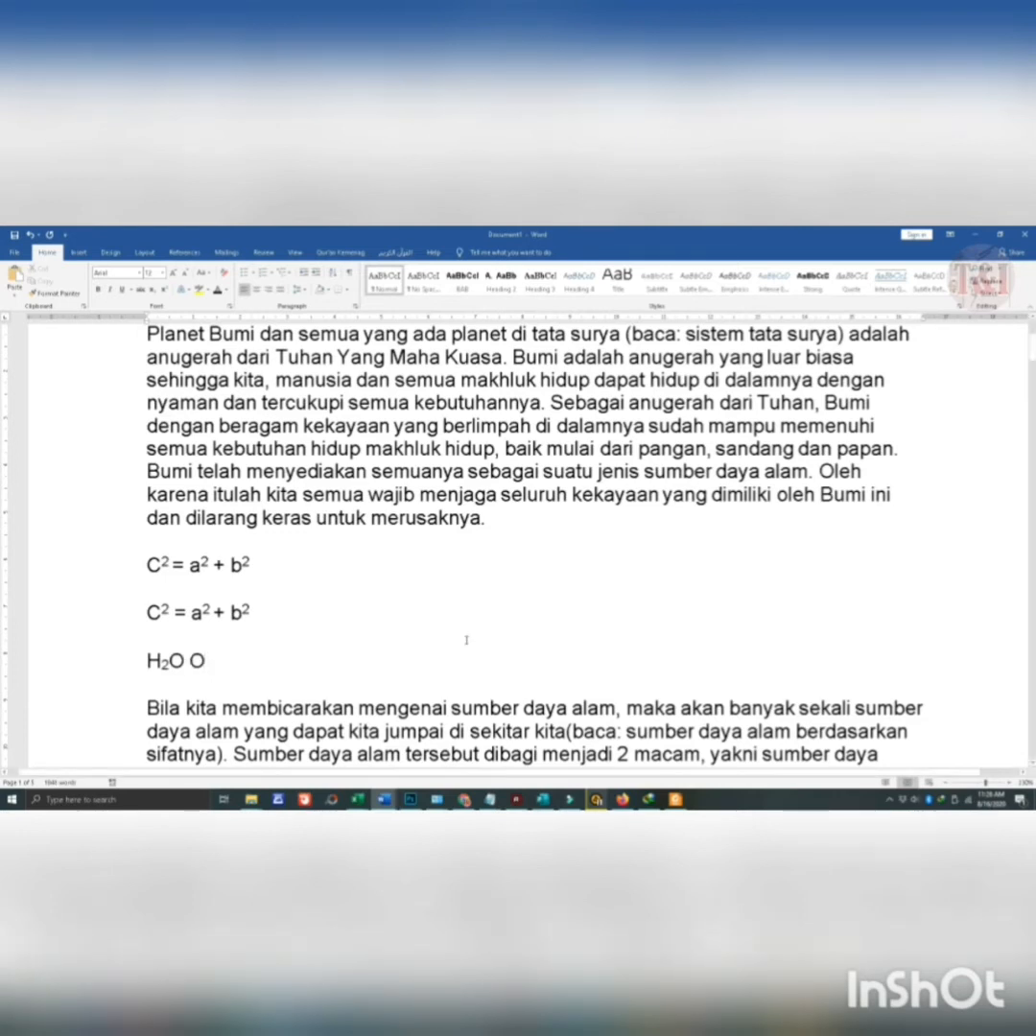
{"action": "key", "text": "ctrl+equal"}
{"action": "type", "text": "2 "}
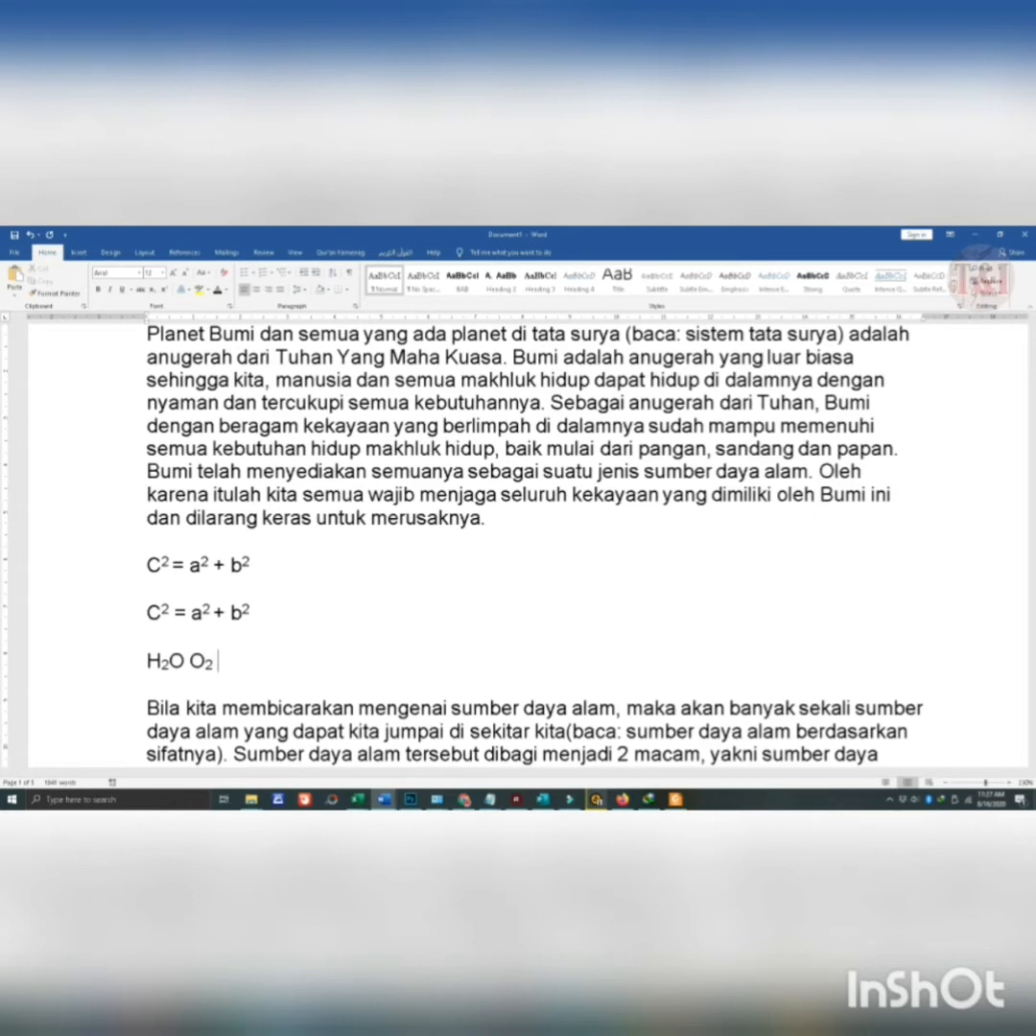
{"action": "type", "text": "km"}
- Append km² with a superscript 2 and H₂ with a subscript 2 to the same line
{"action": "key", "text": "ctrl+shift+equal"}
{"action": "type", "text": "2 H"}
{"action": "key", "text": "ctrl+equal"}
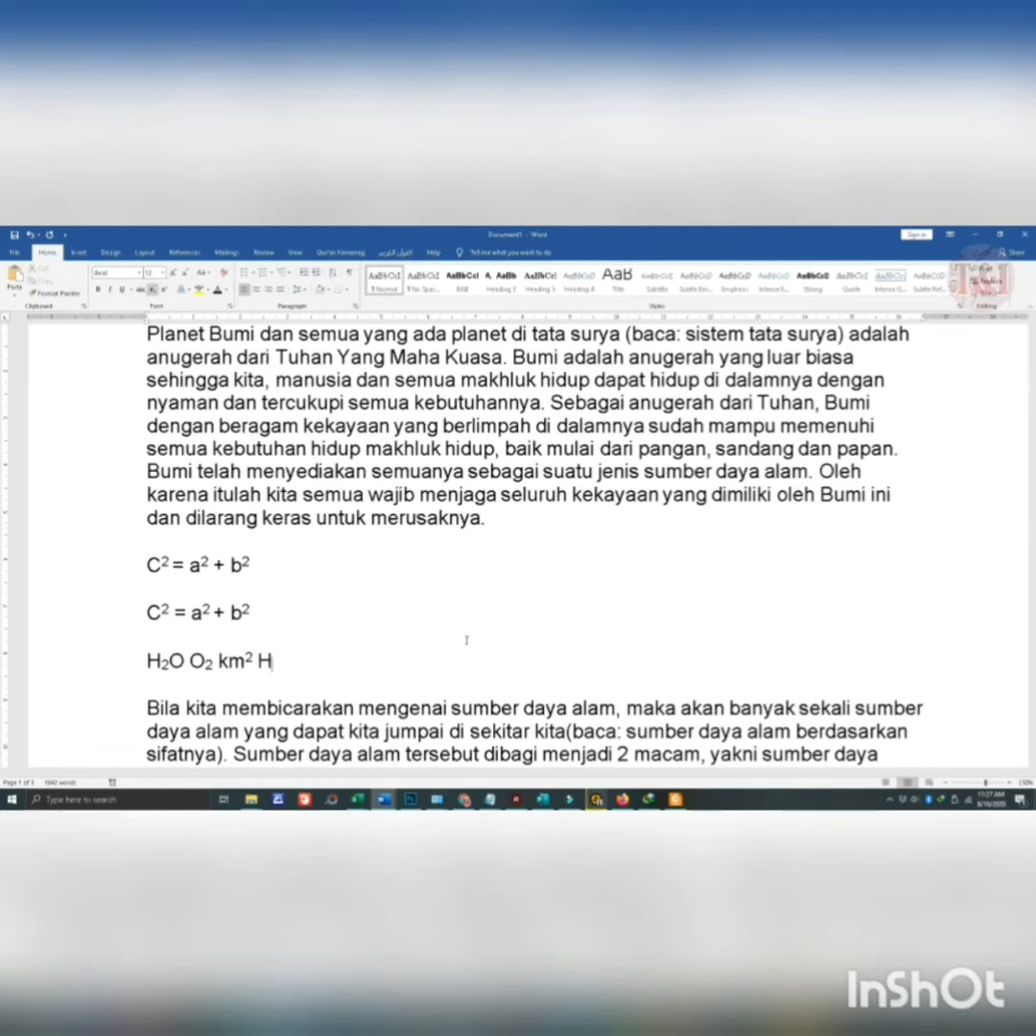
{"action": "type", "text": "2"}
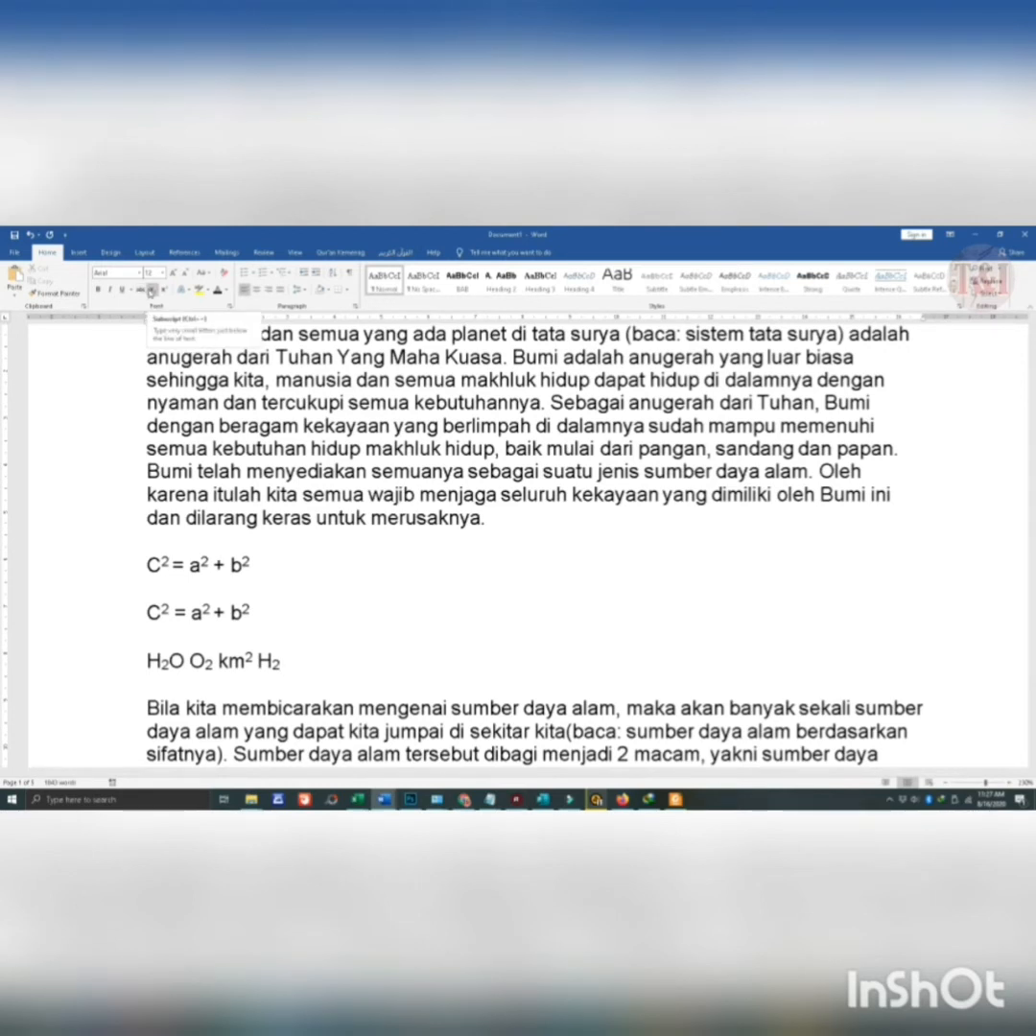
{"action": "left_click_drag", "start_coordinate": [254, 658], "coordinate": [247, 660]}
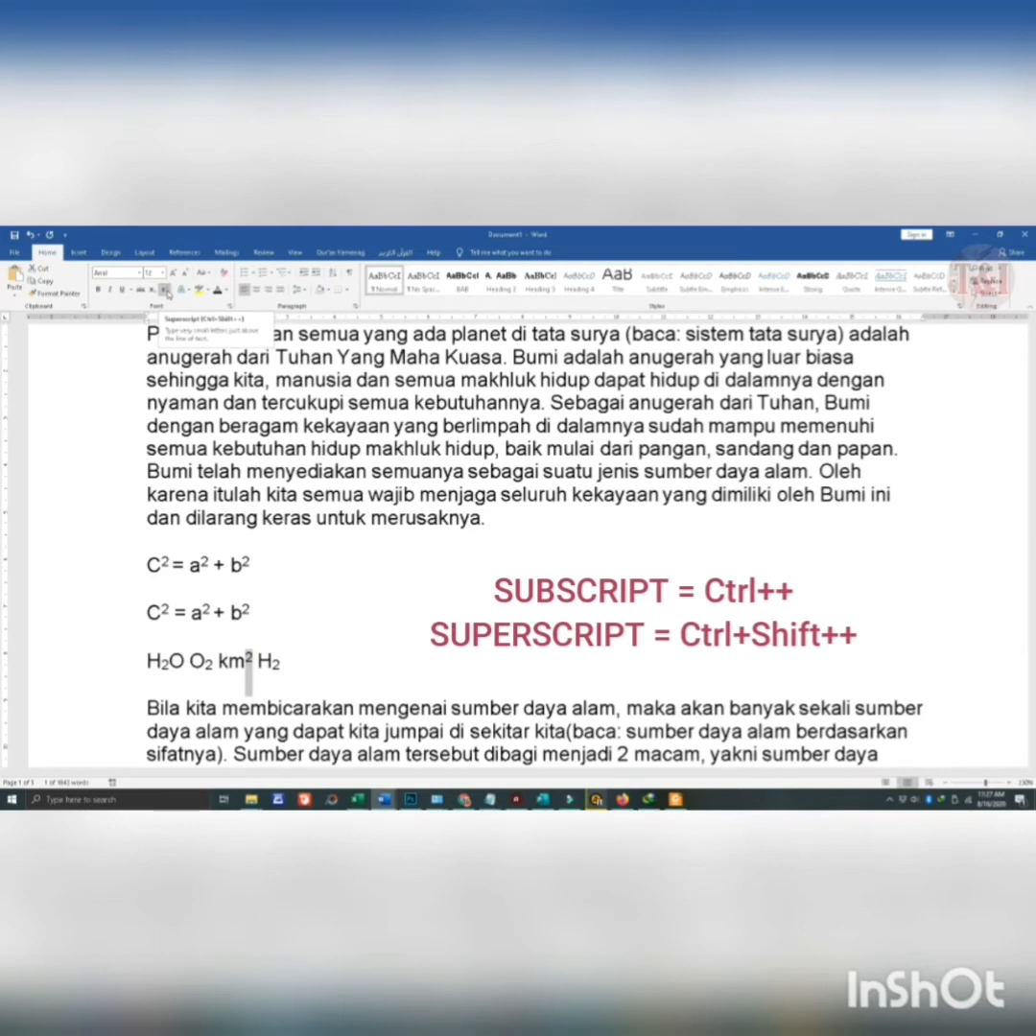
{"action": "left_click", "coordinate": [261, 615]}
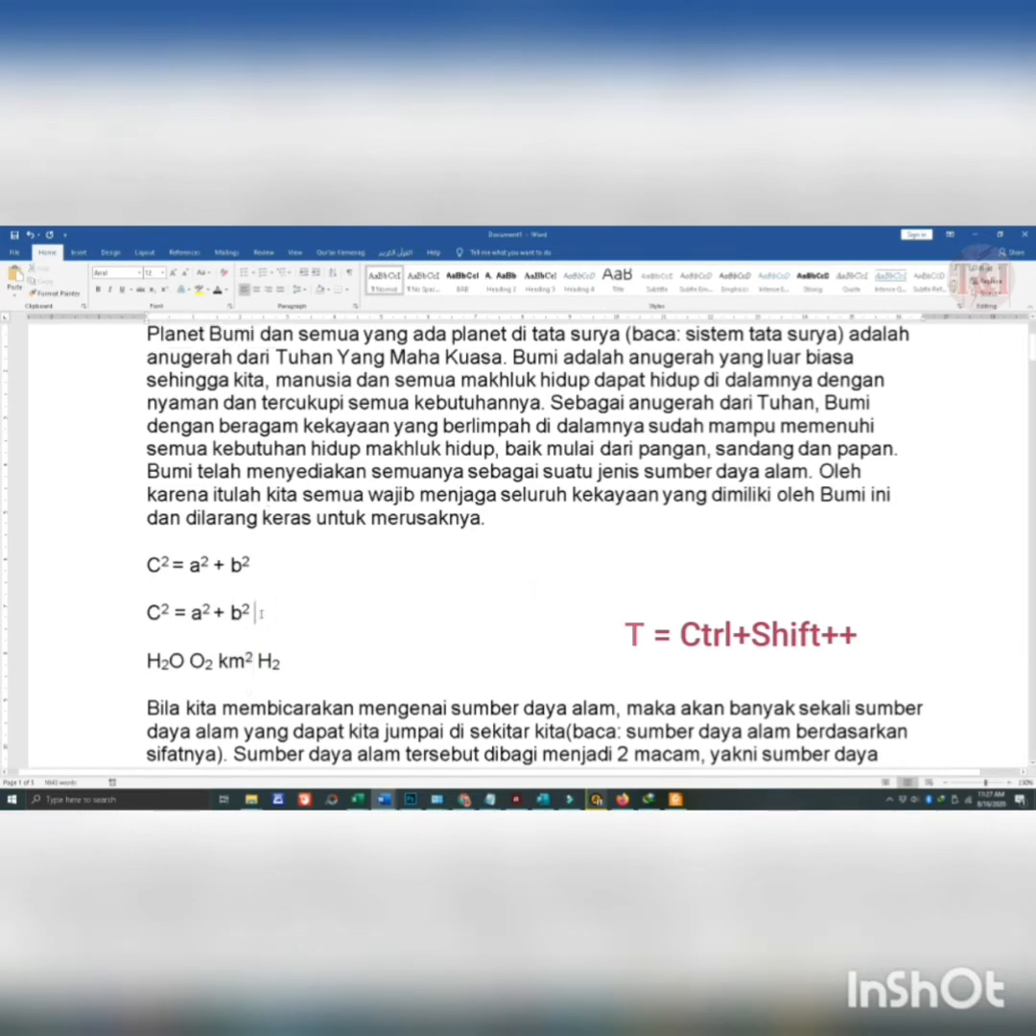
{"action": "scroll", "coordinate": [261, 614], "scroll_direction": "down", "scroll_amount": 2}
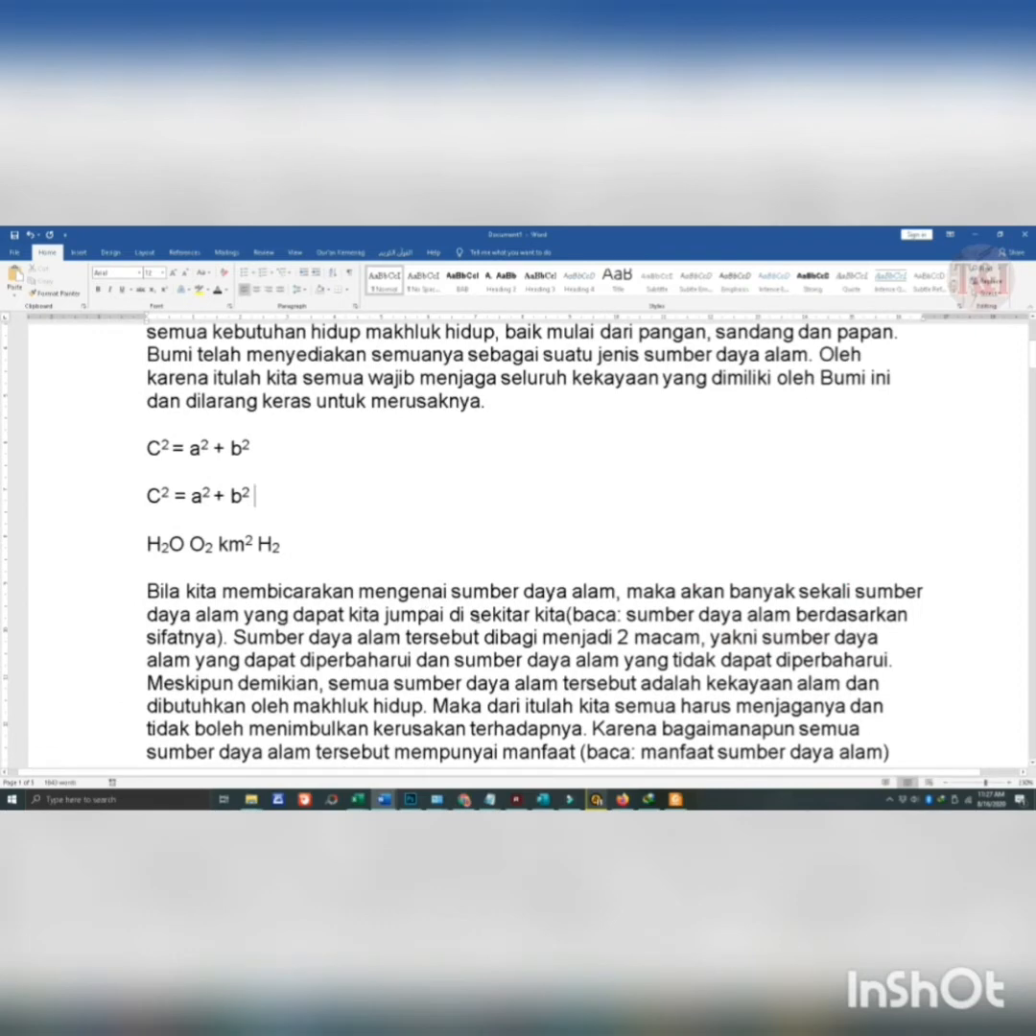
{"action": "scroll", "coordinate": [563, 689], "scroll_direction": "up", "scroll_amount": 5}
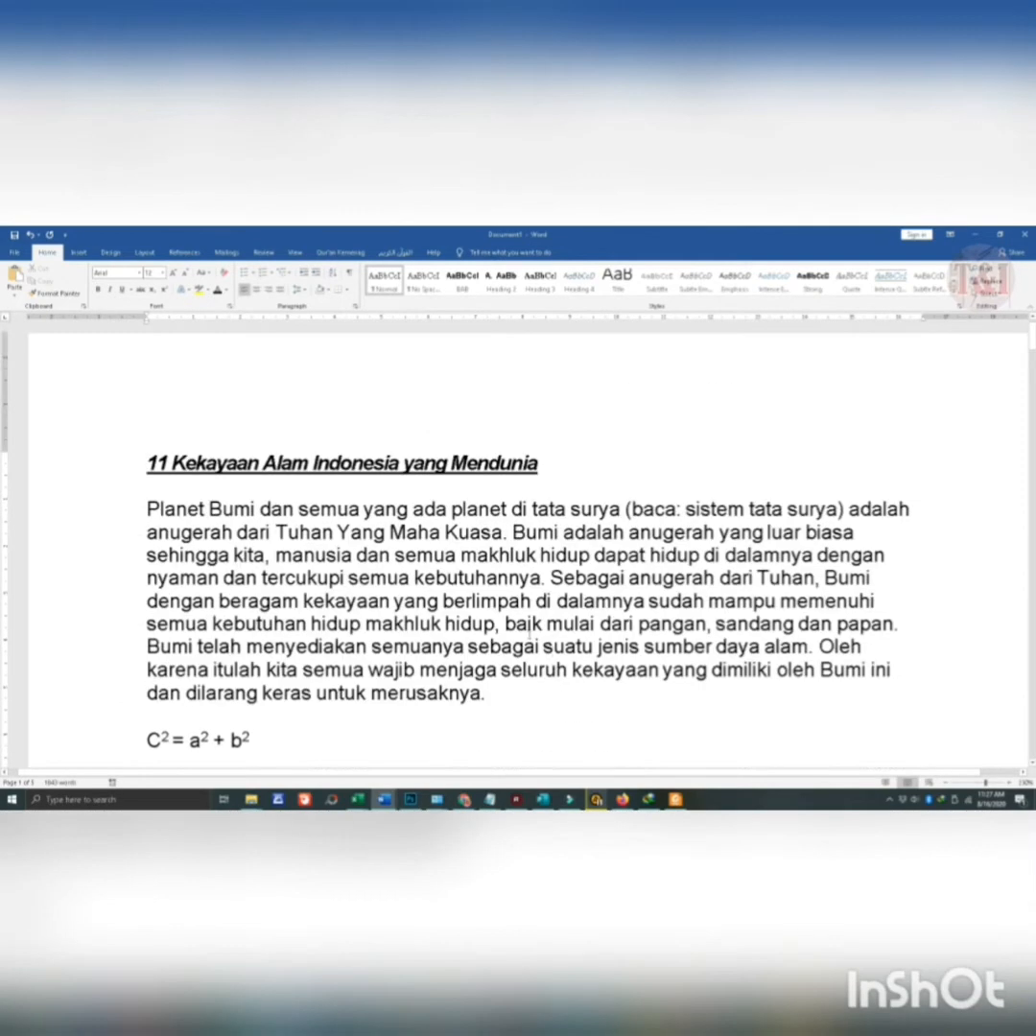
- Enlarge the title "11 Kekayaan Alam Indonesia yang Mendunia" in increments up to 18 pt
{"action": "scroll", "coordinate": [534, 635], "scroll_direction": "down", "scroll_amount": 3}
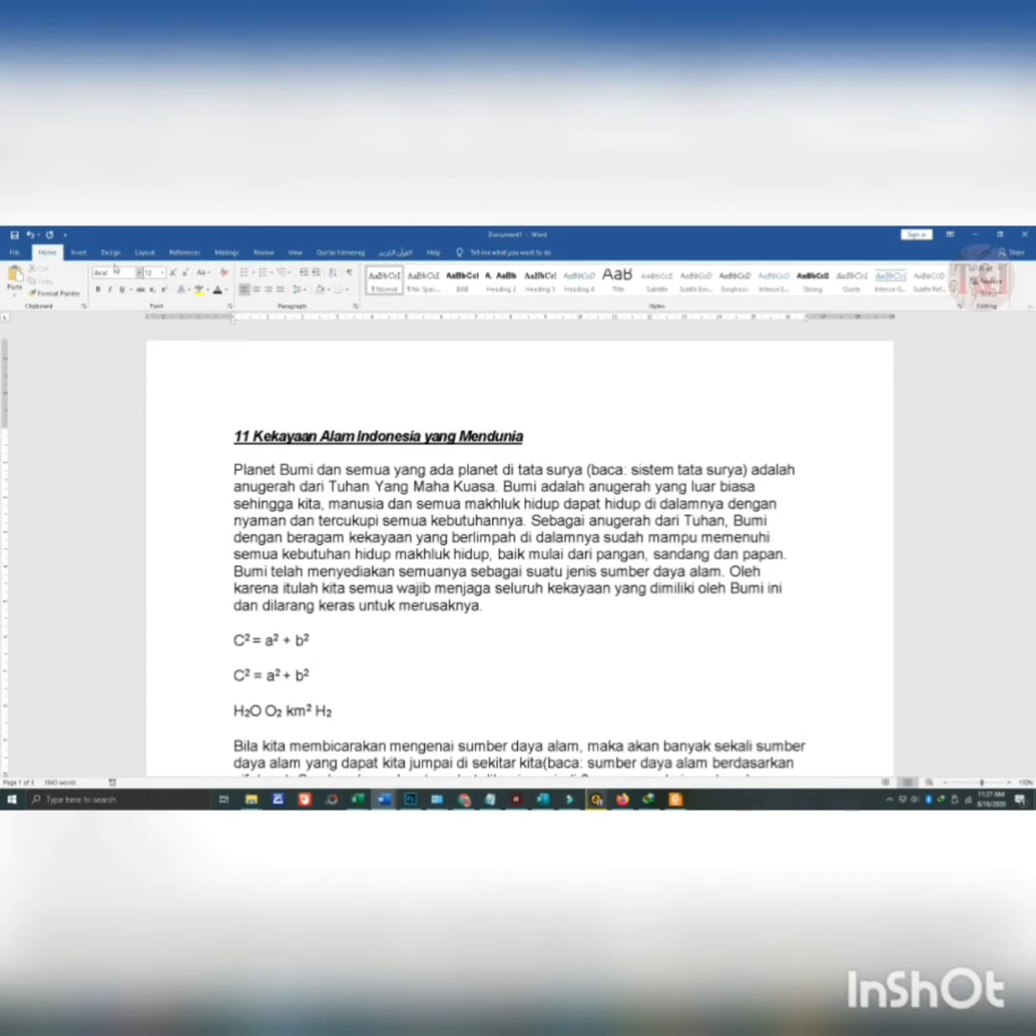
{"action": "scroll", "coordinate": [258, 408], "scroll_direction": "up", "scroll_amount": 3}
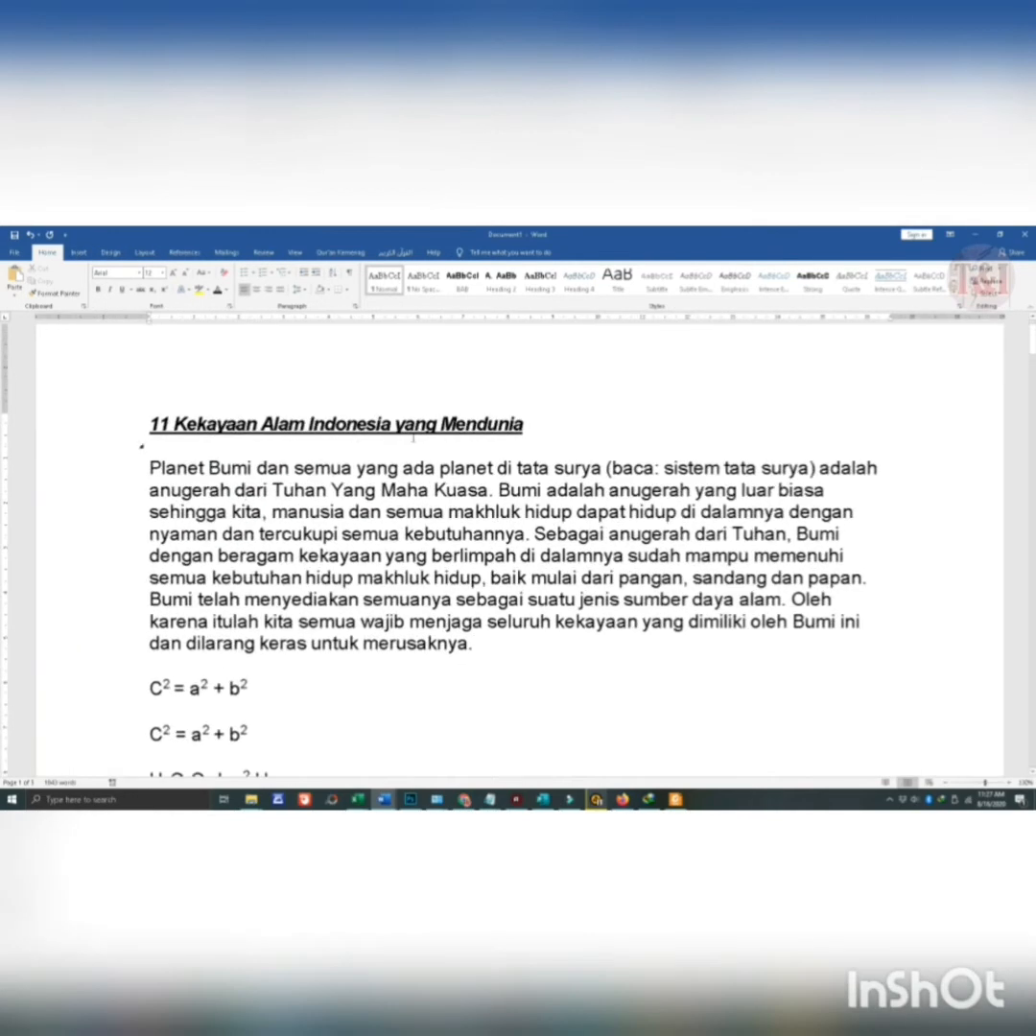
{"action": "left_click_drag", "start_coordinate": [541, 419], "coordinate": [133, 414]}
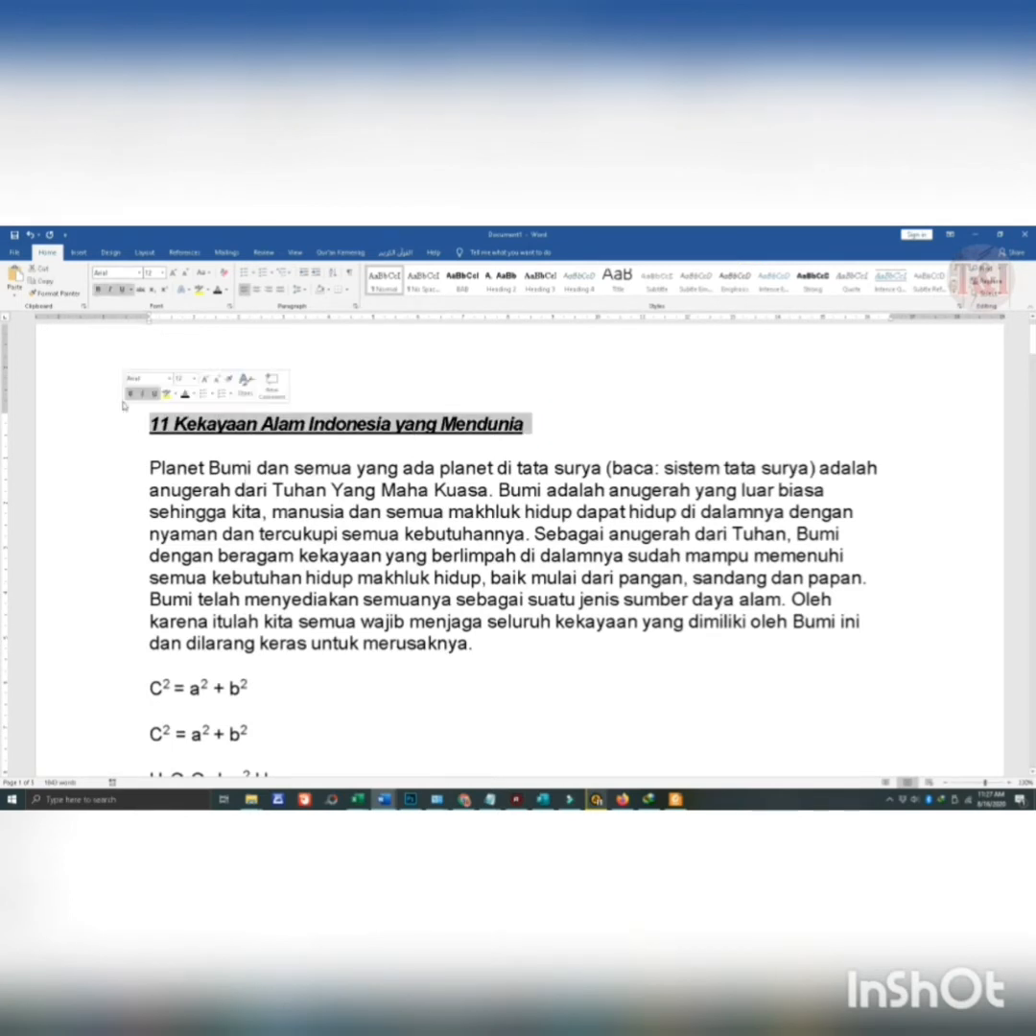
{"action": "left_click", "coordinate": [174, 273]}
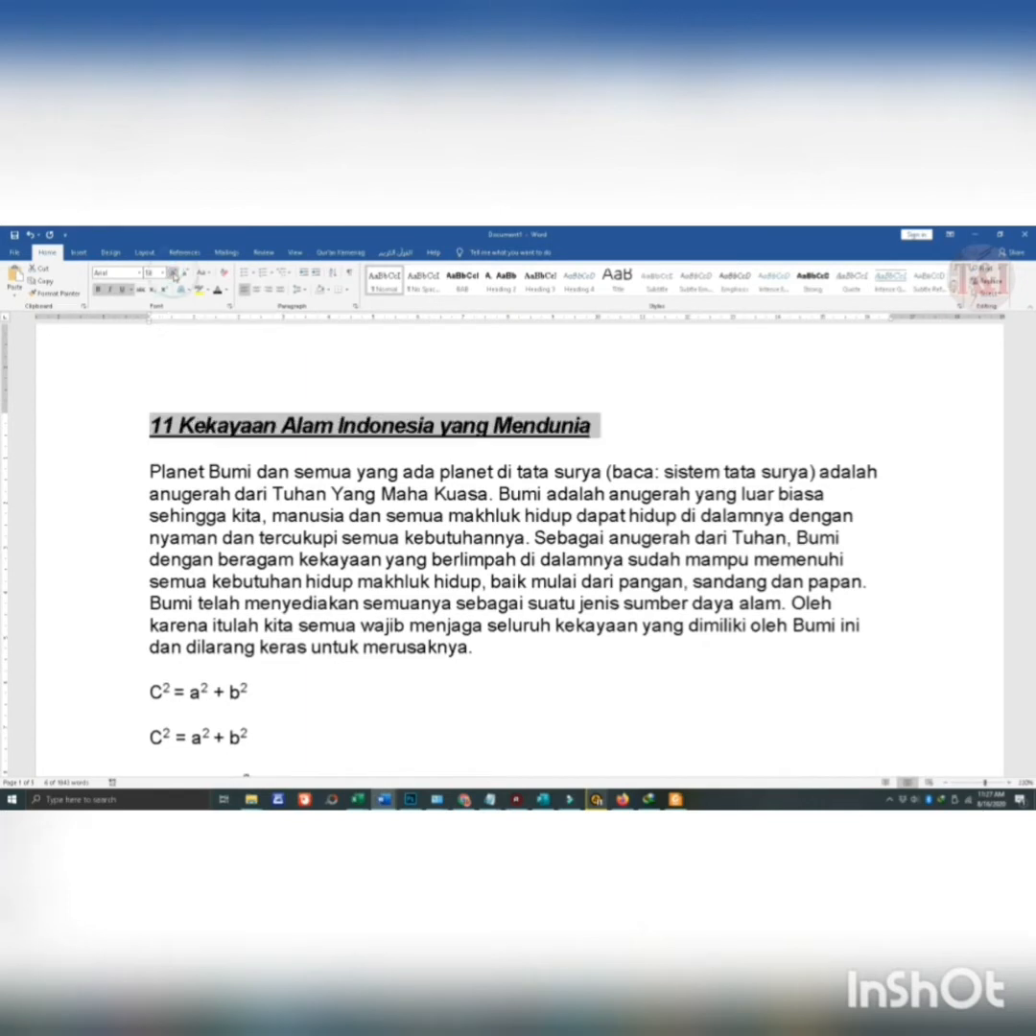
{"action": "left_click", "coordinate": [173, 274]}
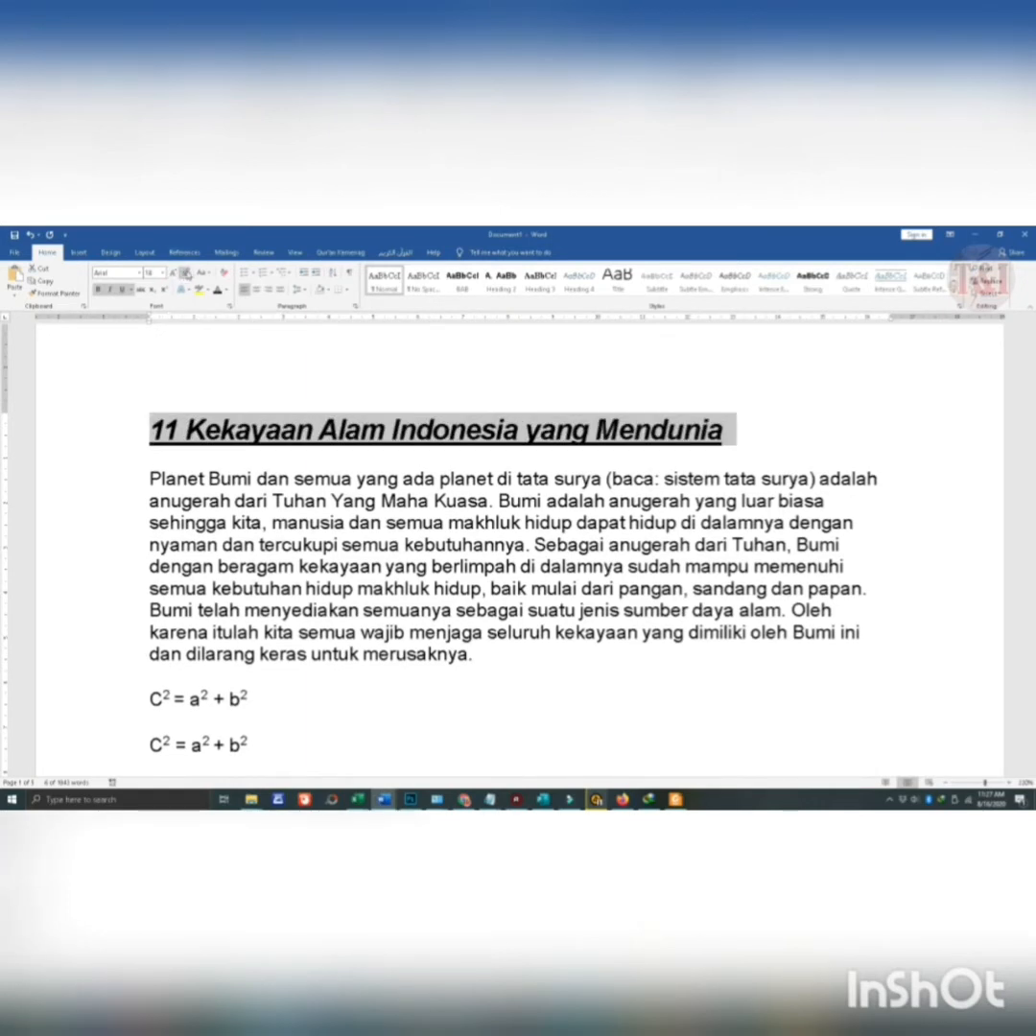
- Shrink the selected title's font size in increments down to 11 pt
{"action": "left_click", "coordinate": [186, 274]}
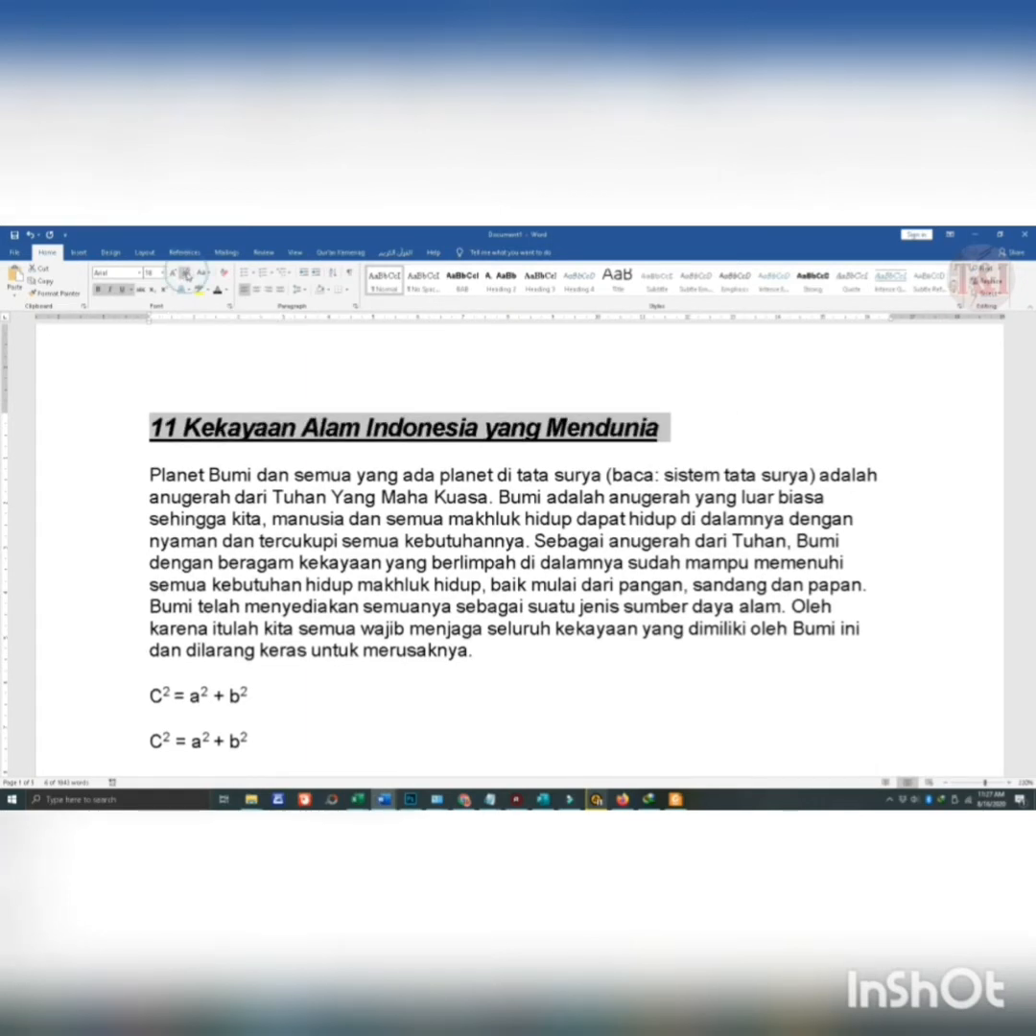
{"action": "left_click", "coordinate": [186, 274]}
{"action": "left_click", "coordinate": [187, 274]}
{"action": "left_click", "coordinate": [186, 273]}
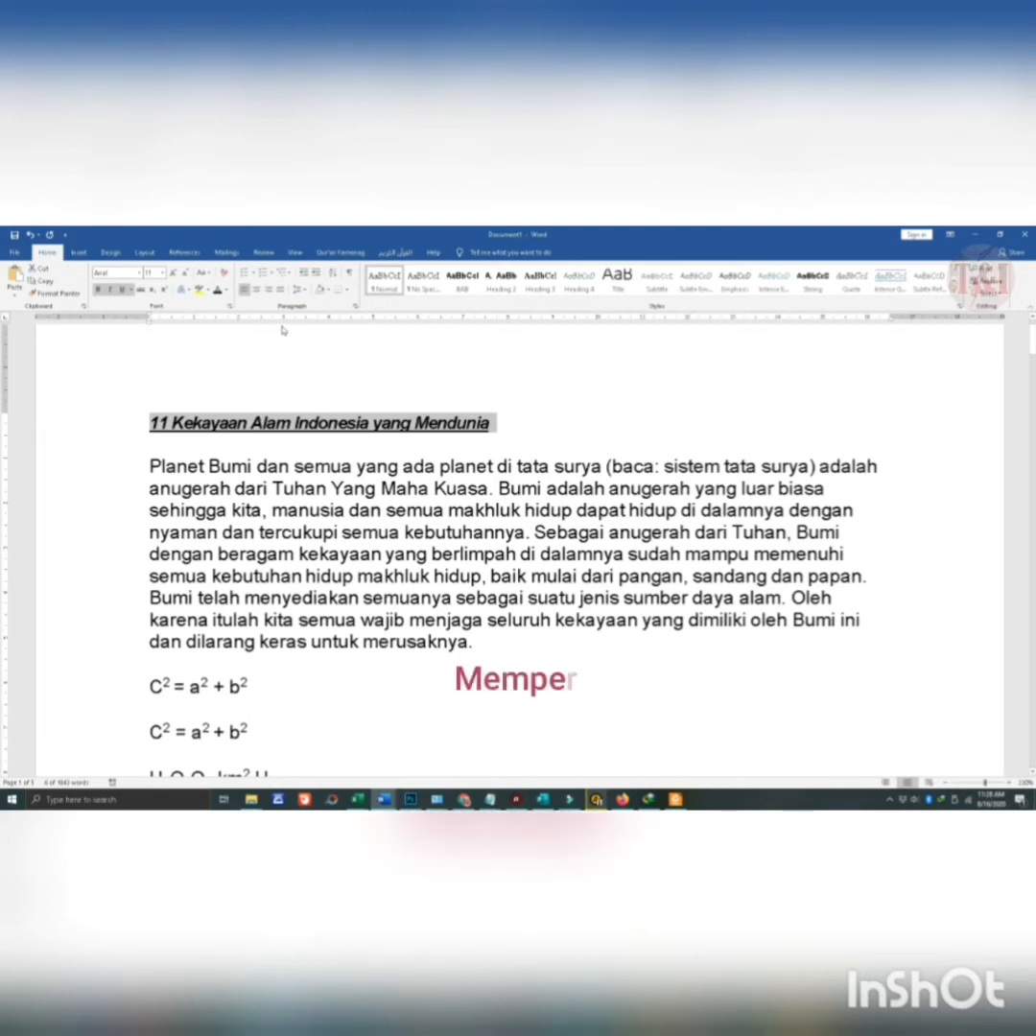
- Grow the title's font size point by point up to 18 pt
{"action": "key", "text": "ctrl+bracketright"}
{"action": "key", "text": "ctrl+bracketright"}
{"action": "key", "text": "ctrl+bracketright"}
{"action": "key", "text": "ctrl+bracketright"}
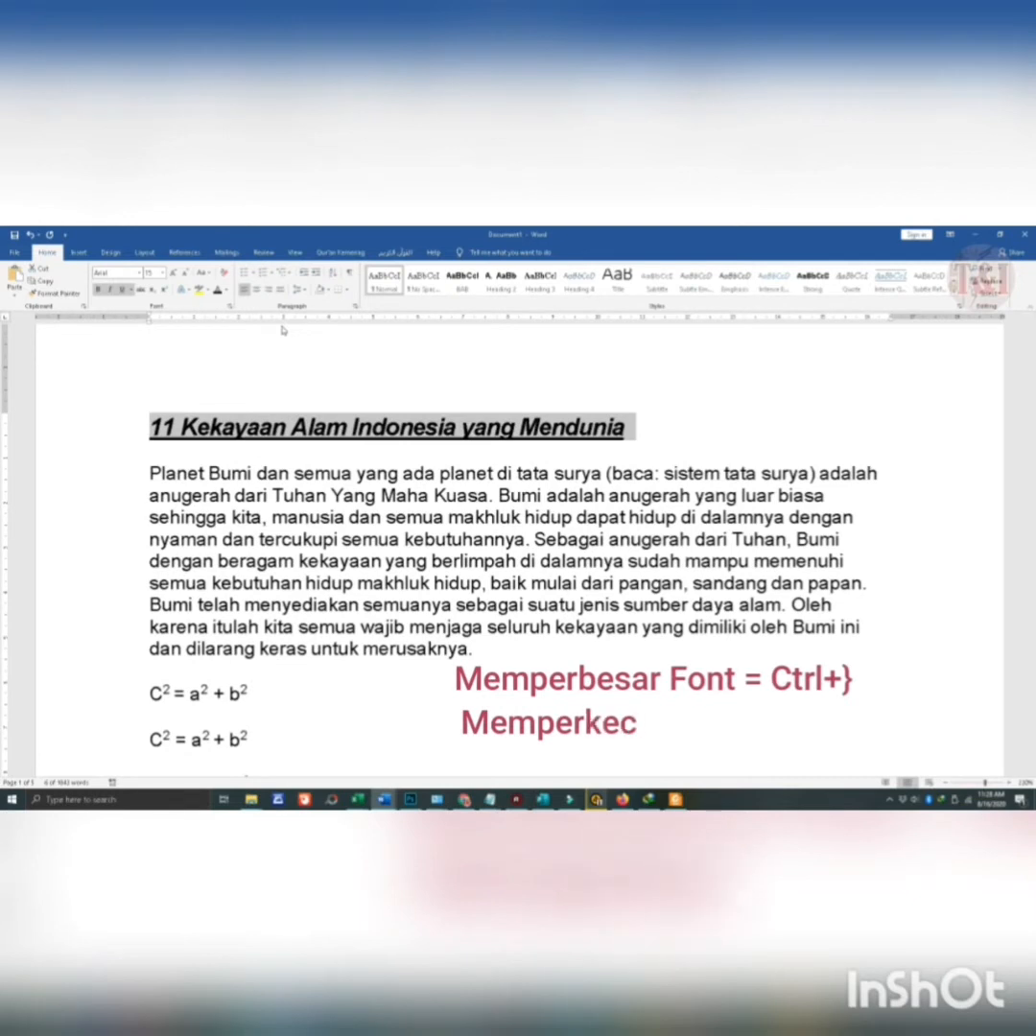
{"action": "key", "text": "ctrl+bracketright"}
{"action": "key", "text": "ctrl+bracketright"}
{"action": "key", "text": "ctrl+bracketright"}
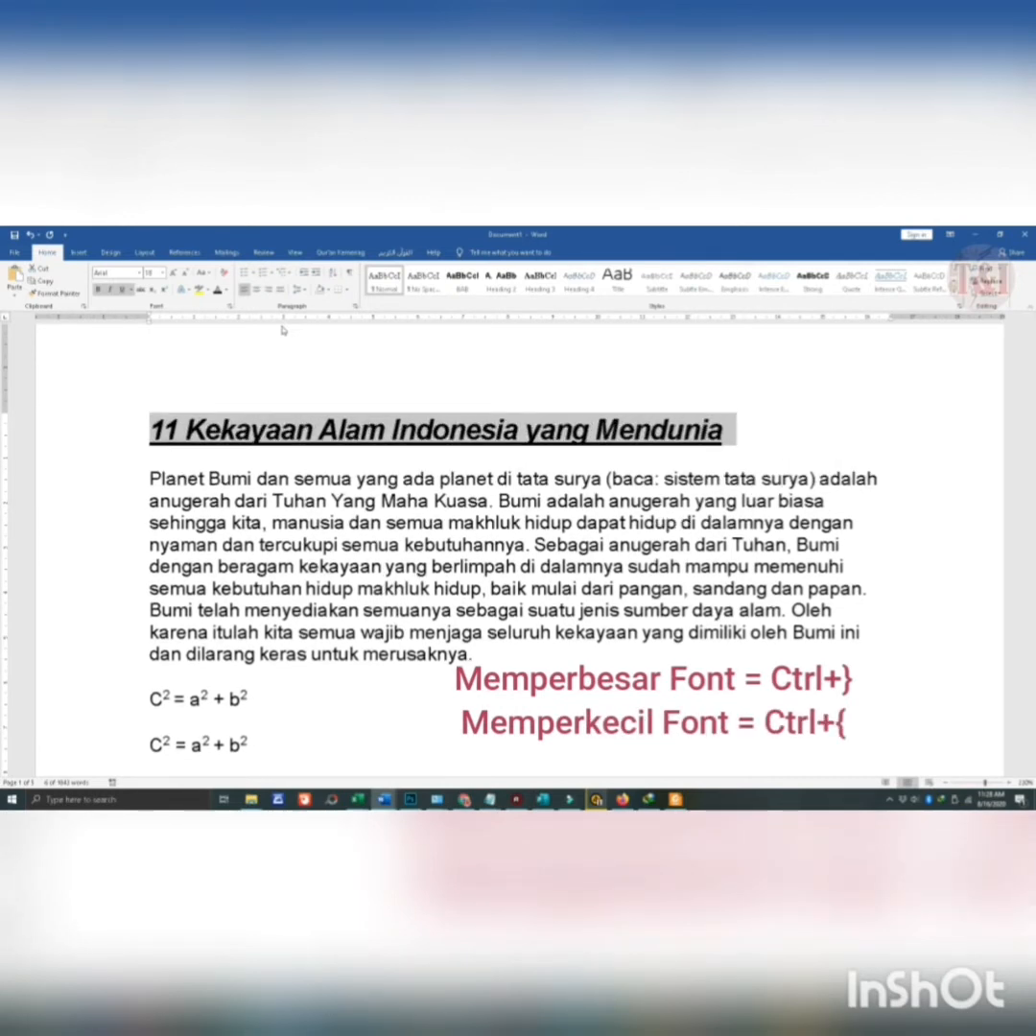
- Reduce the title's font size point by point down to 7 pt
{"action": "key", "text": "ctrl+bracketleft"}
{"action": "key", "text": "ctrl+bracketleft"}
{"action": "key", "text": "ctrl+bracketleft"}
{"action": "key", "text": "ctrl+bracketleft"}
{"action": "key", "text": "ctrl+bracketleft"}
{"action": "key", "text": "ctrl+bracketleft"}
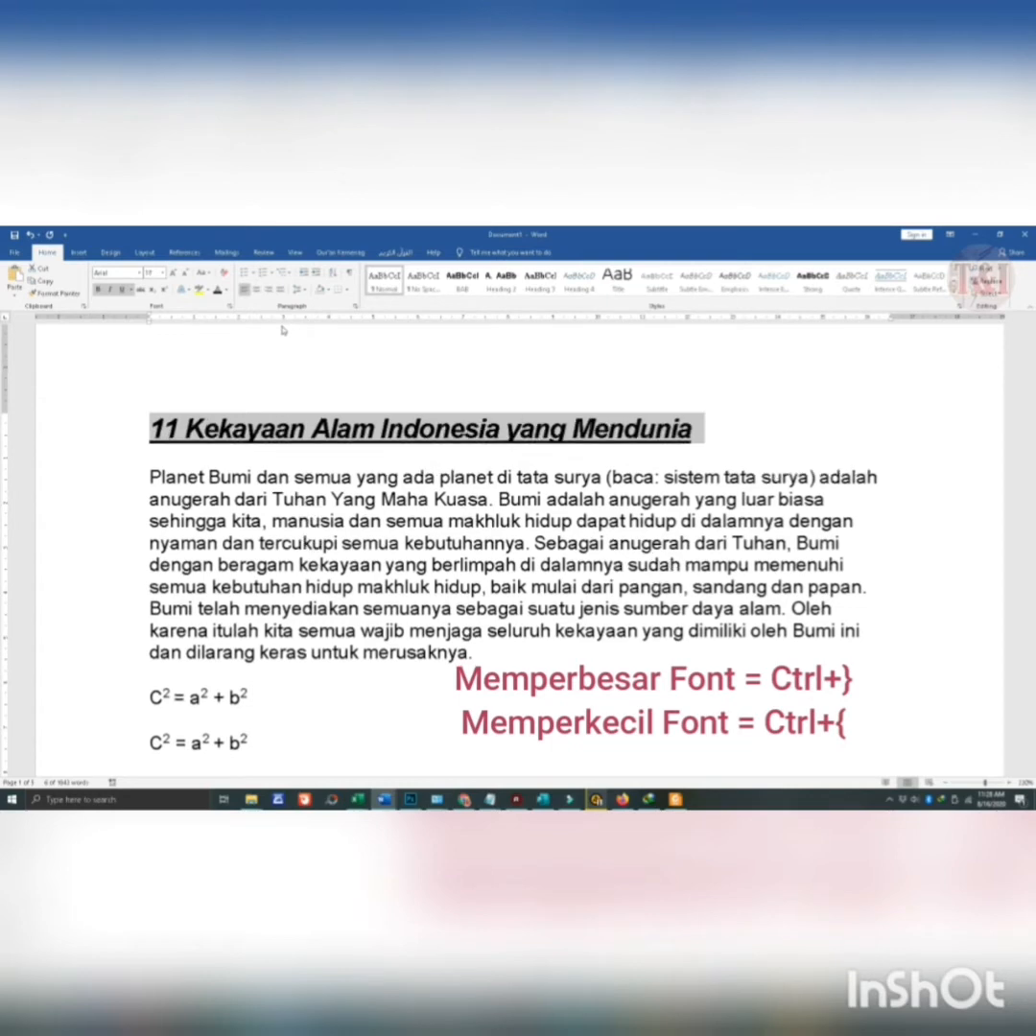
{"action": "key", "text": "ctrl+bracketleft"}
{"action": "key", "text": "ctrl+bracketleft"}
{"action": "key", "text": "ctrl+bracketleft"}
{"action": "key", "text": "ctrl+bracketleft"}
{"action": "key", "text": "ctrl+bracketleft"}
{"action": "key", "text": "ctrl+bracketleft"}
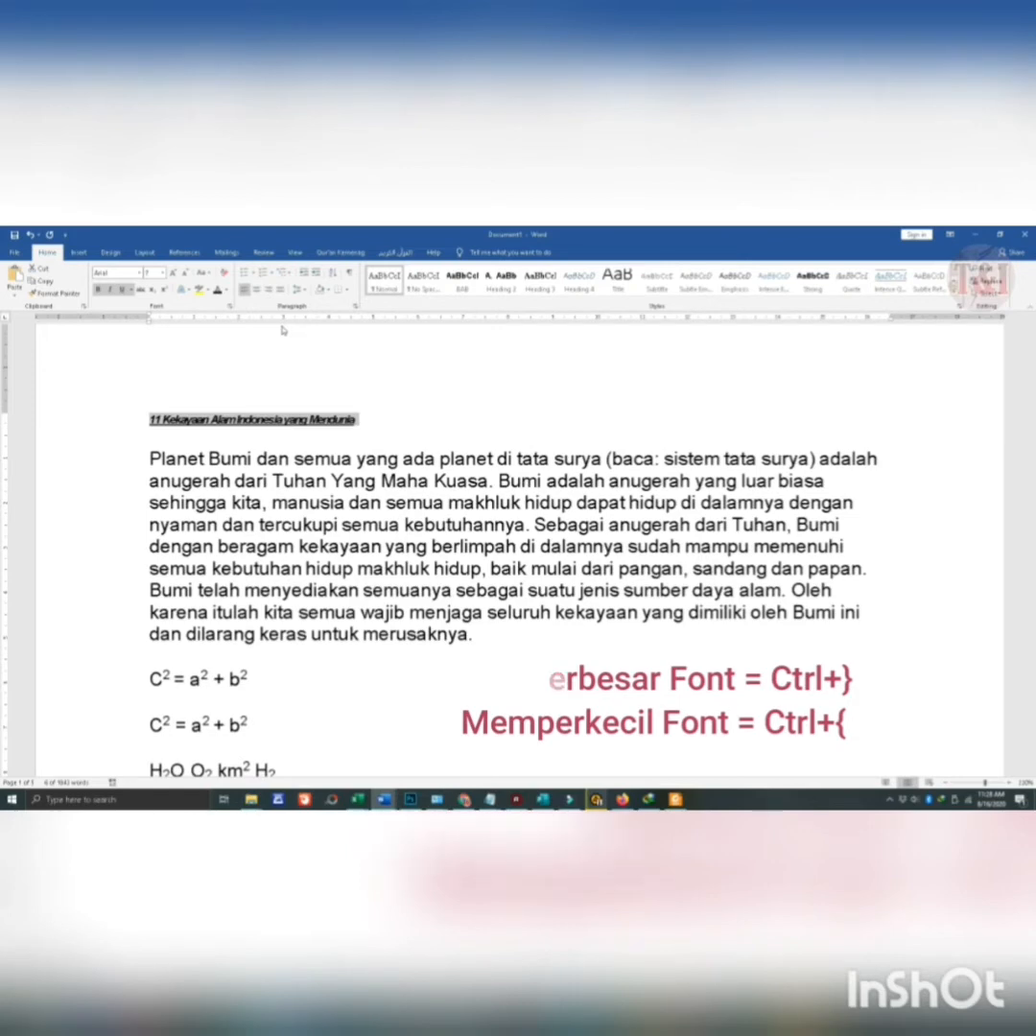
- Increase the title's font size back up to 18 pt
{"action": "key", "text": "ctrl+bracketright"}
{"action": "key", "text": "ctrl+bracketright"}
{"action": "key", "text": "ctrl+bracketright"}
{"action": "key", "text": "ctrl+bracketright"}
{"action": "key", "text": "ctrl+bracketright"}
{"action": "key", "text": "ctrl+bracketright"}
{"action": "key", "text": "ctrl+bracketright"}
{"action": "key", "text": "ctrl+bracketright"}
{"action": "key", "text": "ctrl+bracketright"}
{"action": "key", "text": "ctrl+bracketright"}
{"action": "key", "text": "ctrl+bracketright"}
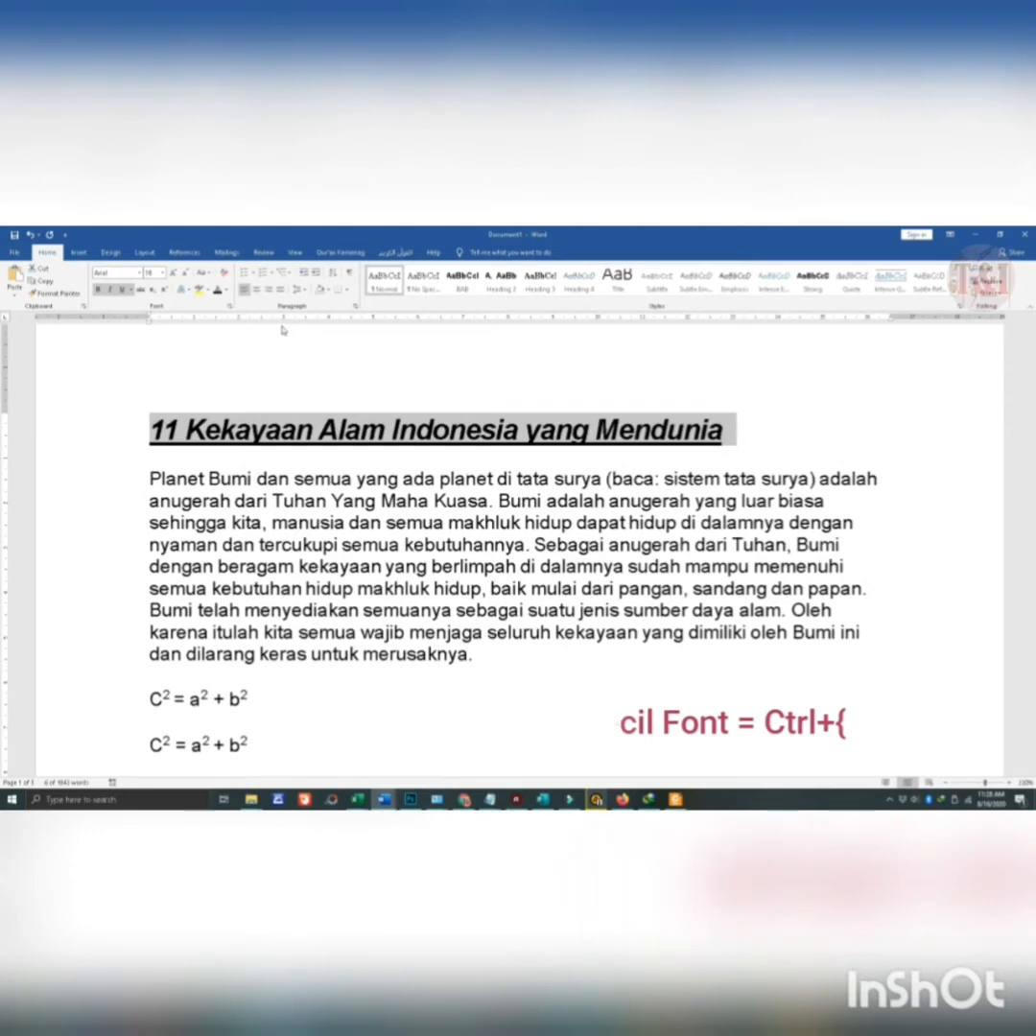
- Try clearing all formatting from the first body paragraph, and undo the change
{"action": "scroll", "coordinate": [283, 330], "scroll_direction": "down", "scroll_amount": 5}
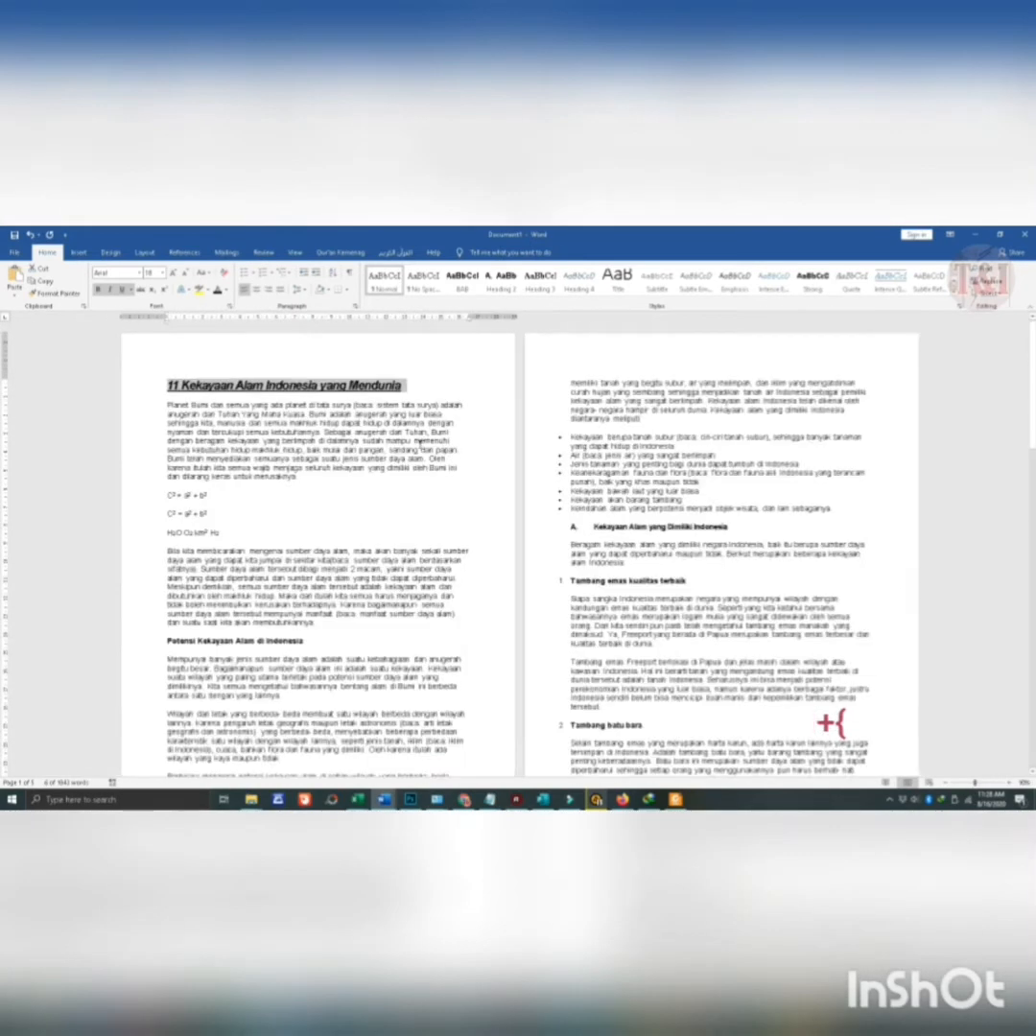
{"action": "scroll", "coordinate": [350, 529], "scroll_direction": "up", "scroll_amount": 5}
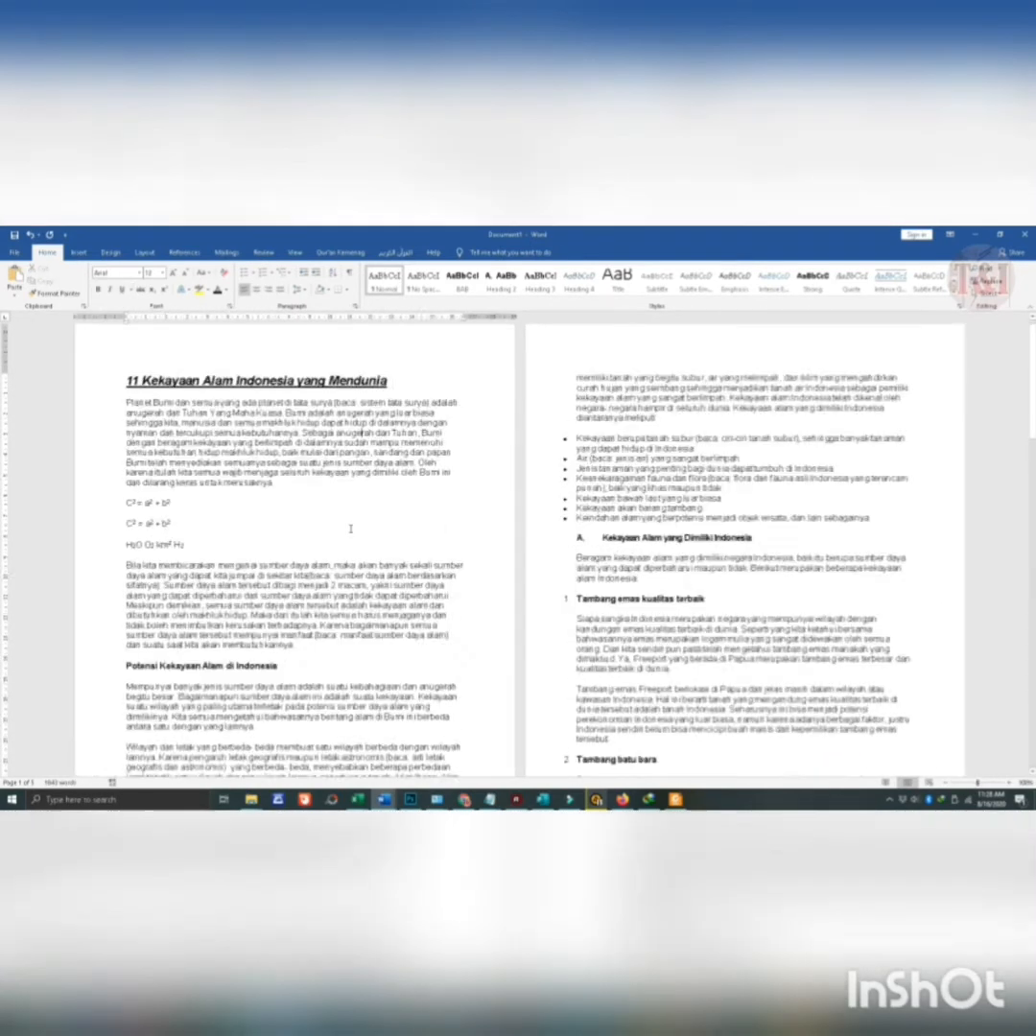
{"action": "scroll", "coordinate": [357, 389], "scroll_direction": "down", "scroll_amount": 10}
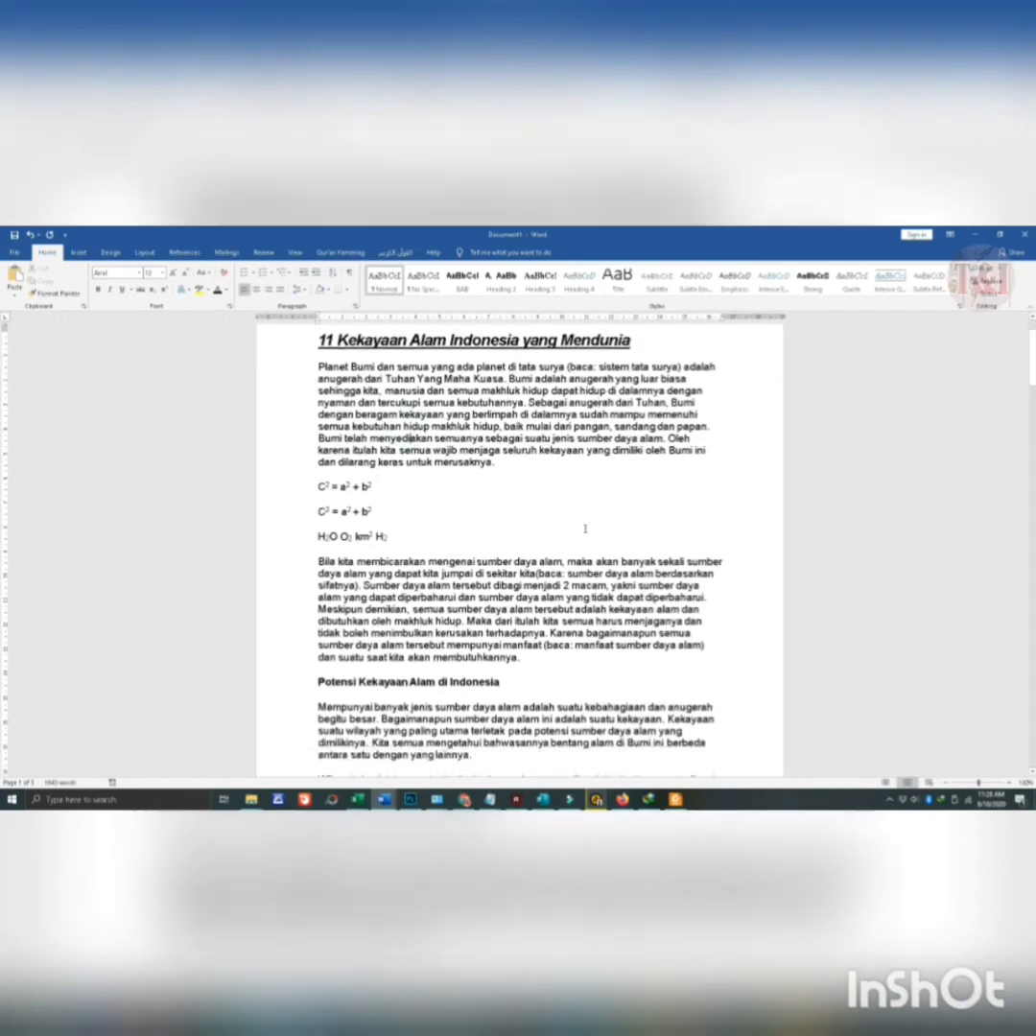
{"action": "scroll", "coordinate": [403, 469], "scroll_direction": "up", "scroll_amount": 12}
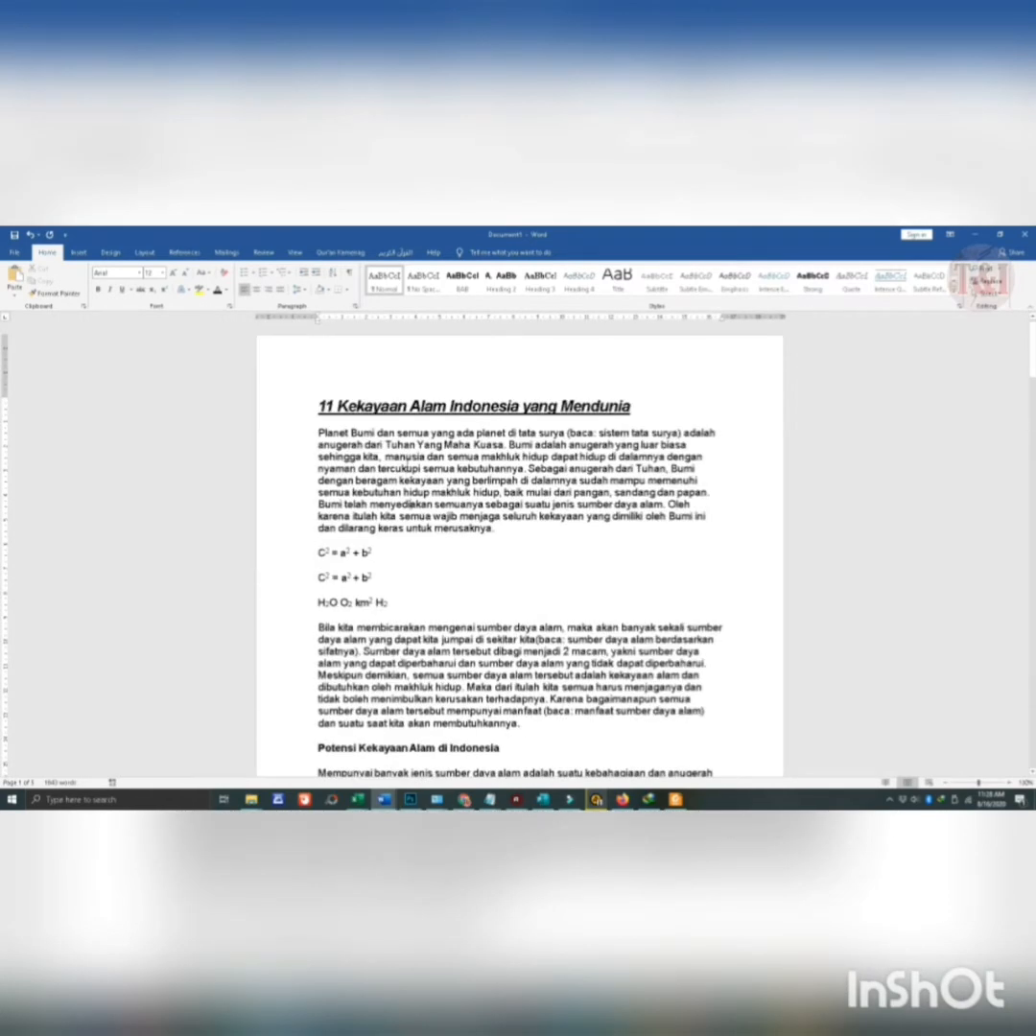
{"action": "scroll", "coordinate": [407, 469], "scroll_direction": "up", "scroll_amount": 3}
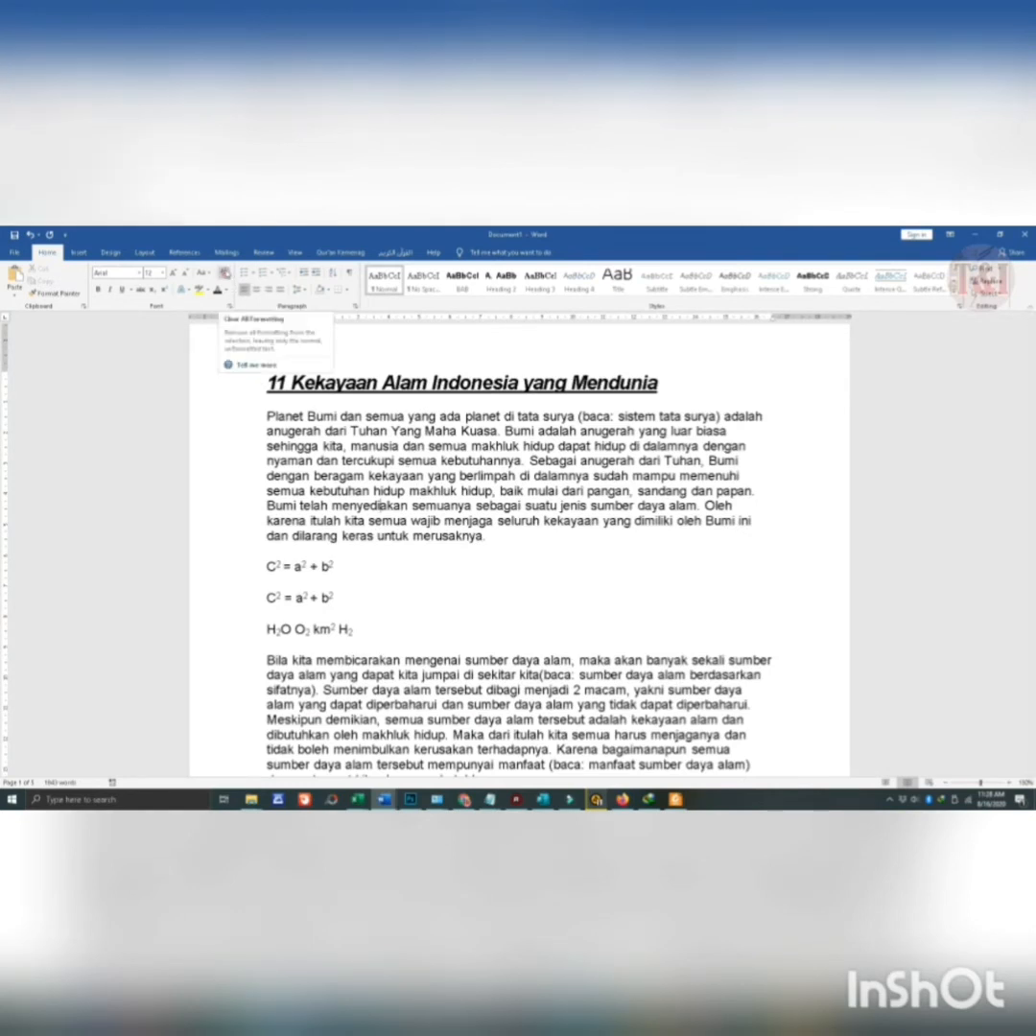
{"action": "left_click", "coordinate": [223, 274]}
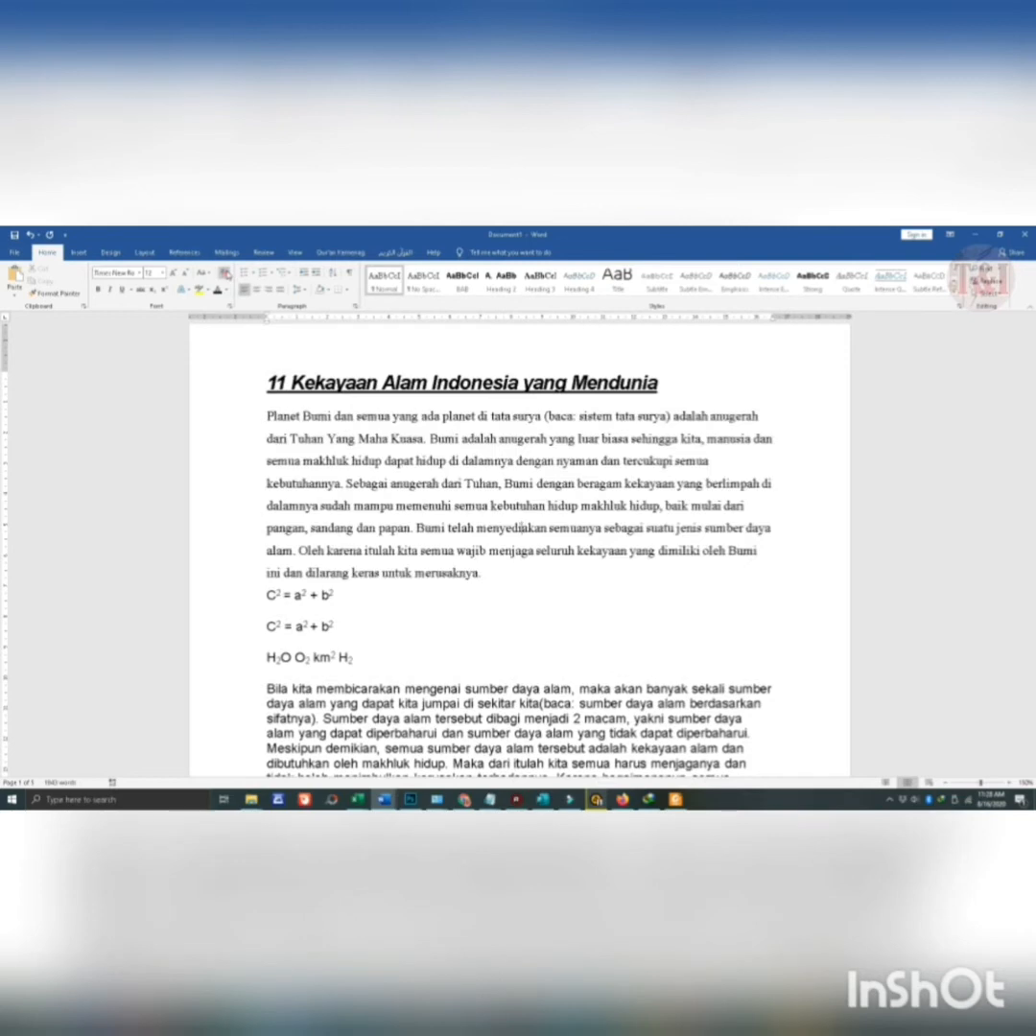
{"action": "key", "text": "ctrl+z"}
- Color the opening words of the first body paragraph, from "Planet Bumi" through "anugerah dari Tuhan", red
{"action": "scroll", "coordinate": [355, 459], "scroll_direction": "up", "scroll_amount": 4}
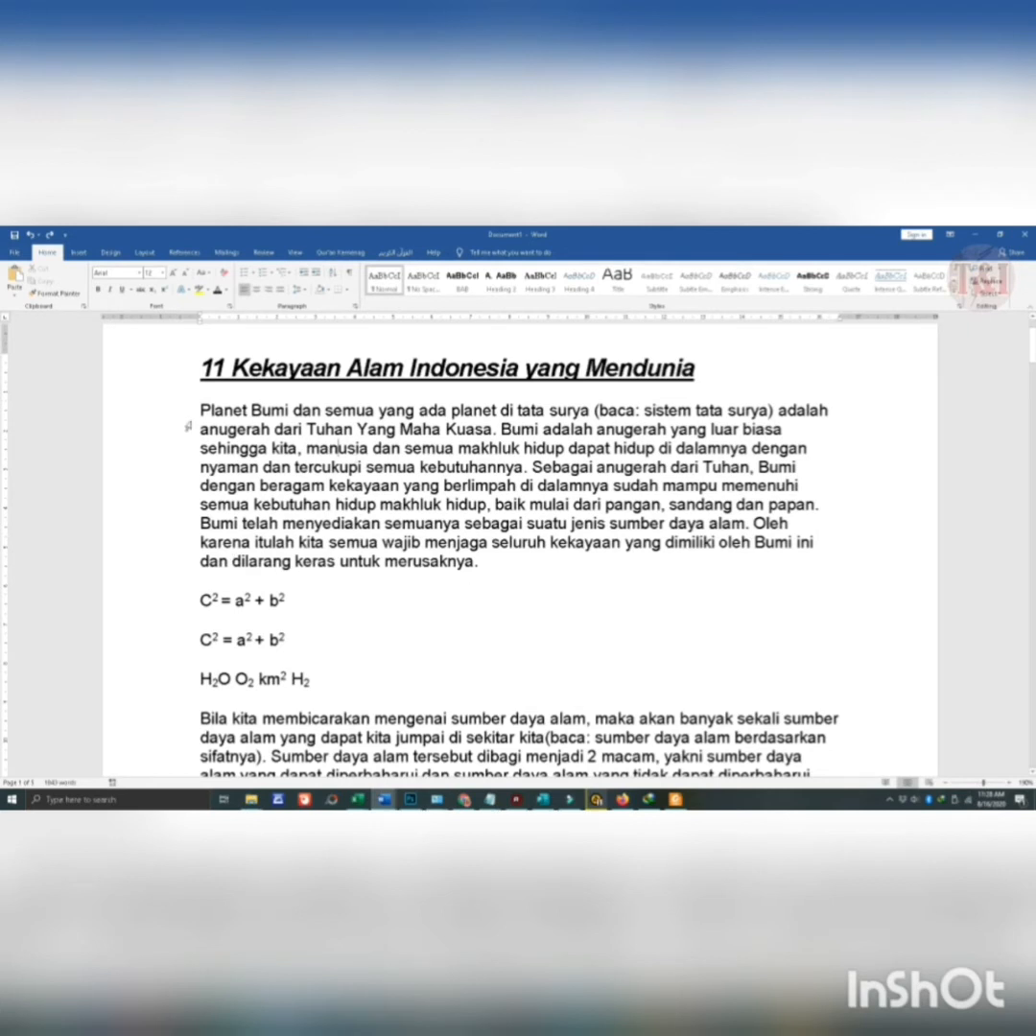
{"action": "left_click_drag", "start_coordinate": [201, 410], "coordinate": [354, 429]}
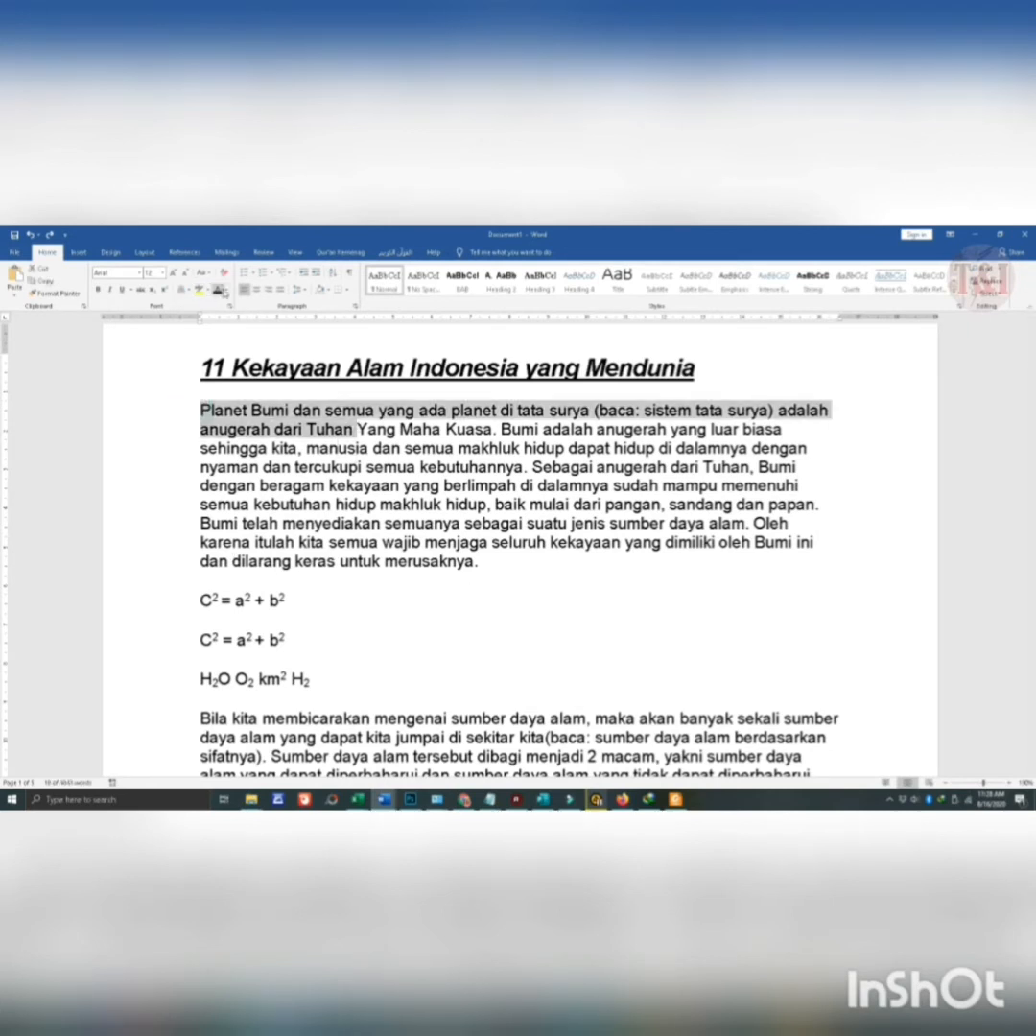
{"action": "left_click", "coordinate": [225, 290]}
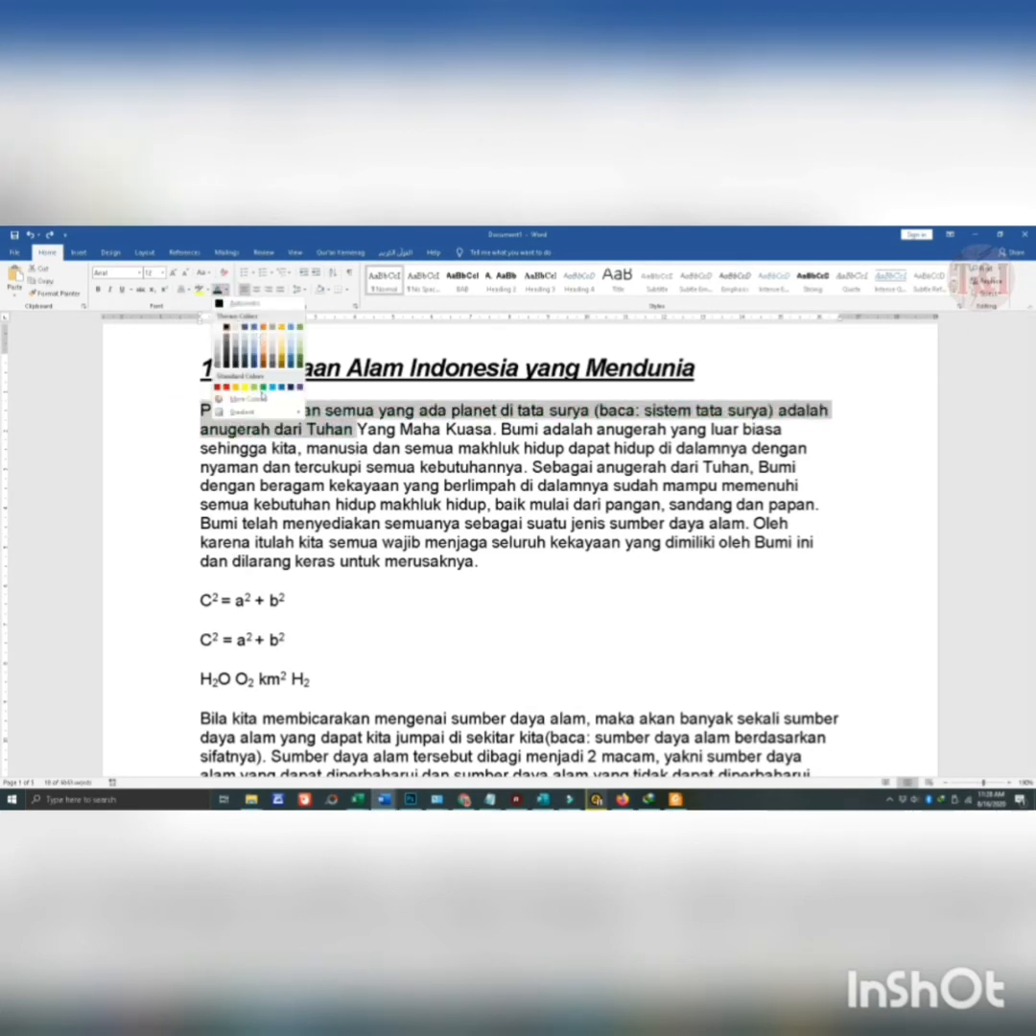
{"action": "left_click", "coordinate": [227, 387]}
- Highlight the words "semua wajib menjaga" in the first body paragraph in red
{"action": "left_click_drag", "start_coordinate": [335, 503], "coordinate": [351, 542]}
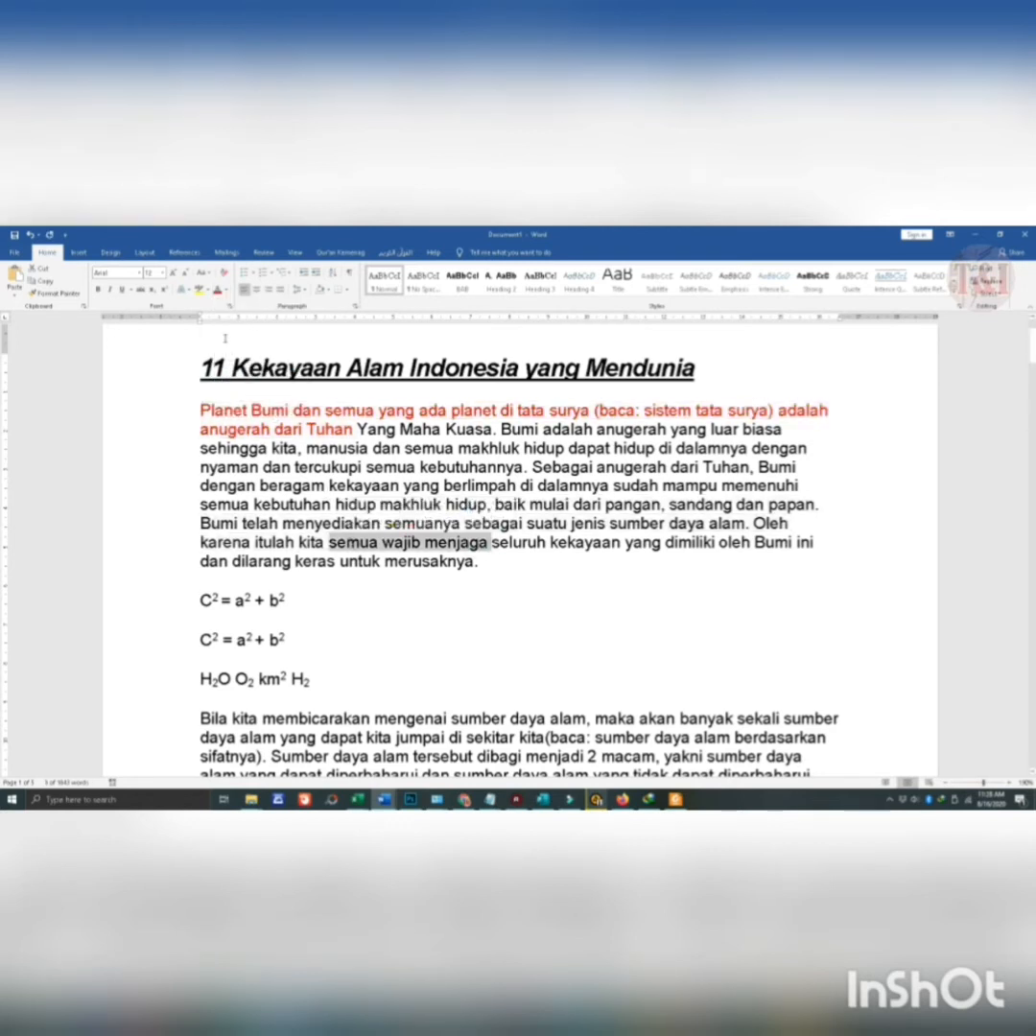
{"action": "left_click", "coordinate": [205, 289]}
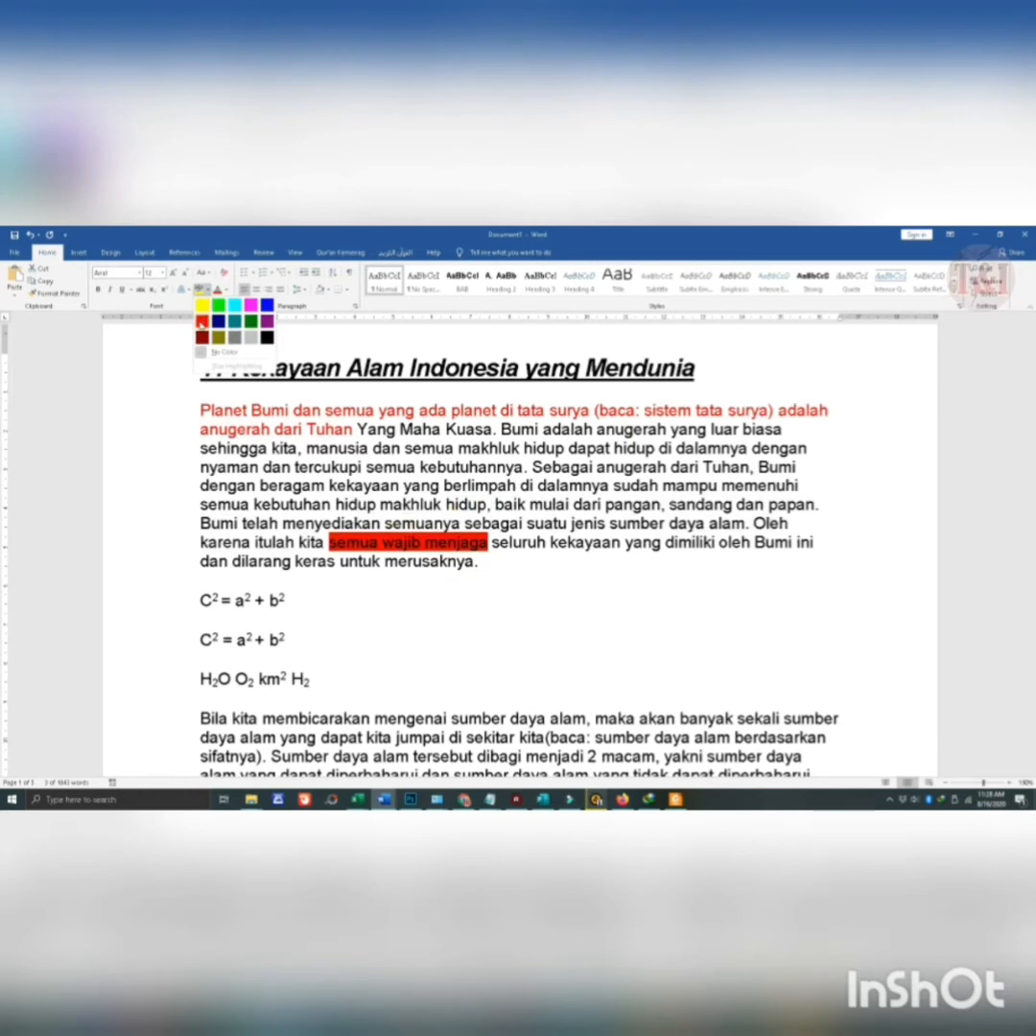
{"action": "left_click", "coordinate": [203, 321]}
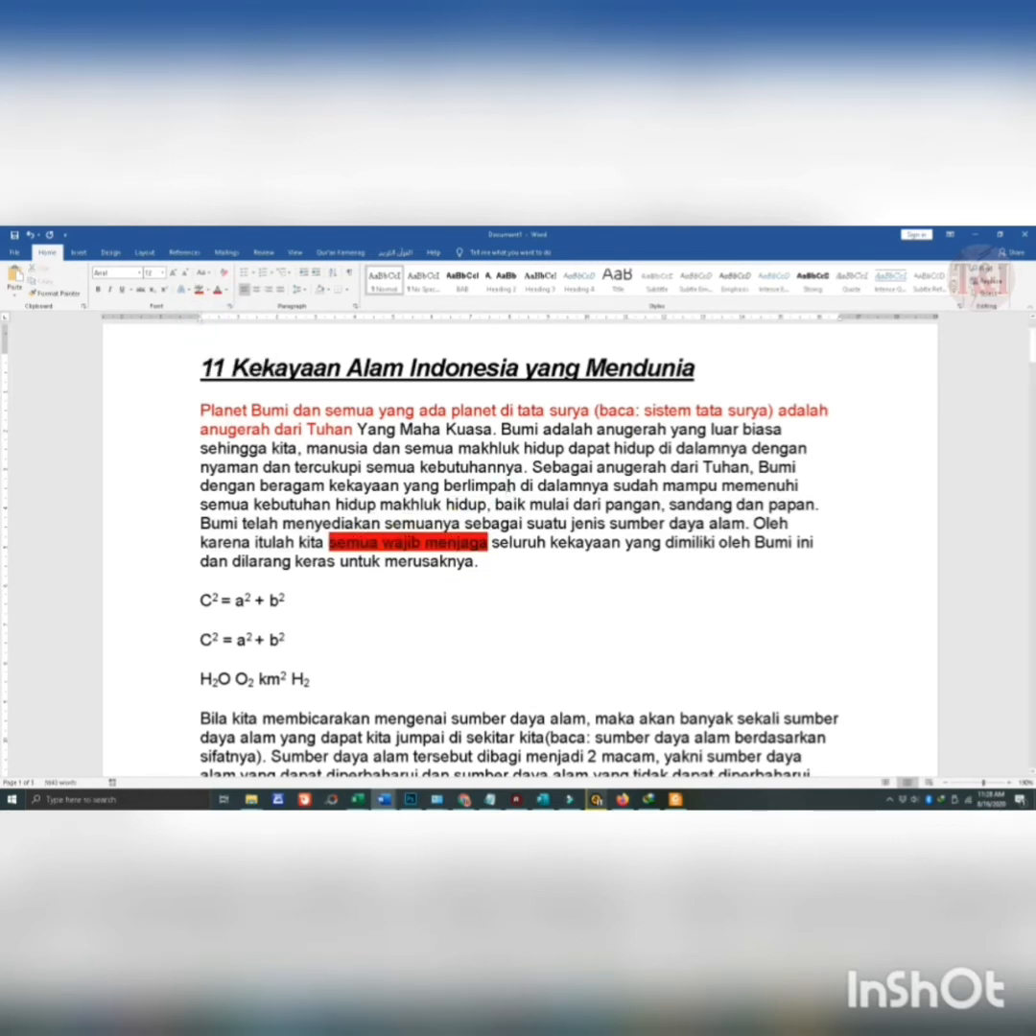
- Clear all formatting from the entire first body paragraph and deselect it
{"action": "left_click_drag", "start_coordinate": [480, 564], "coordinate": [200, 410]}
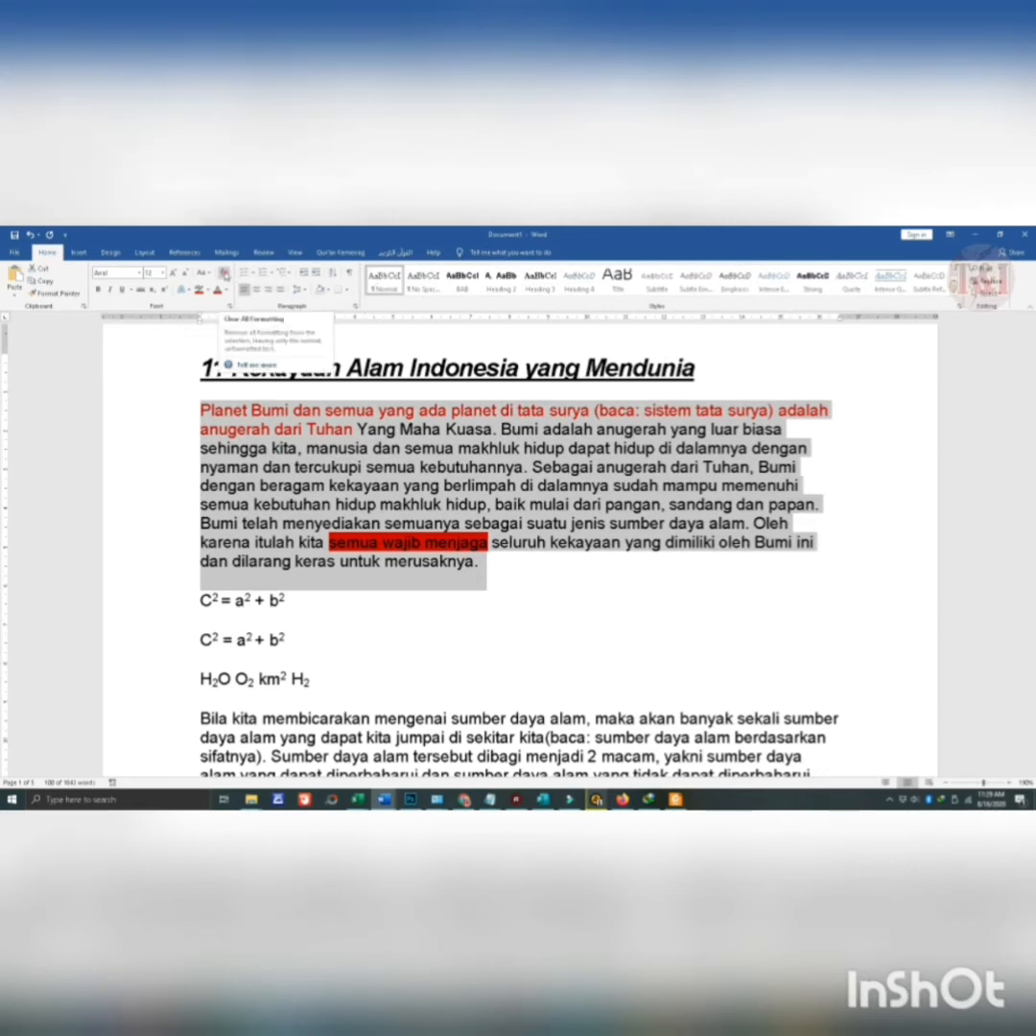
{"action": "left_click", "coordinate": [224, 274]}
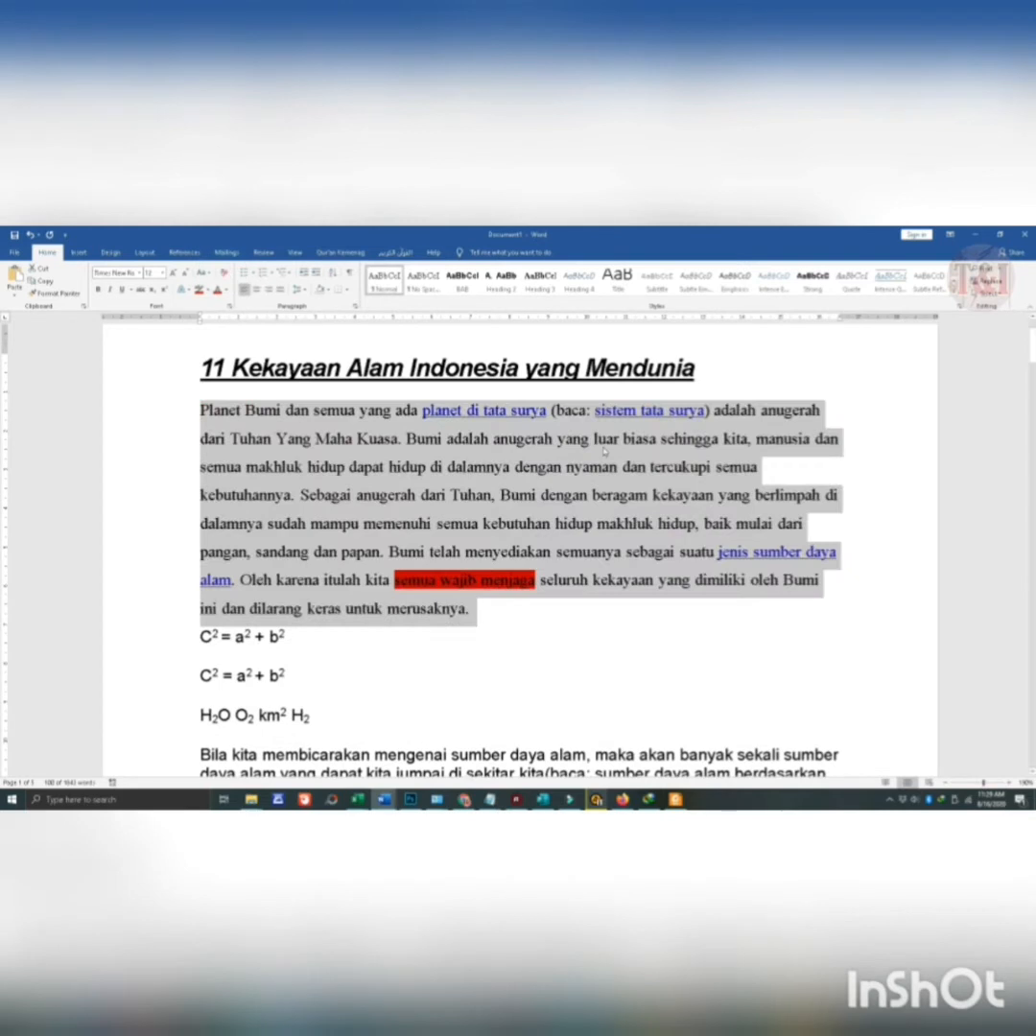
{"action": "left_click", "coordinate": [576, 465]}
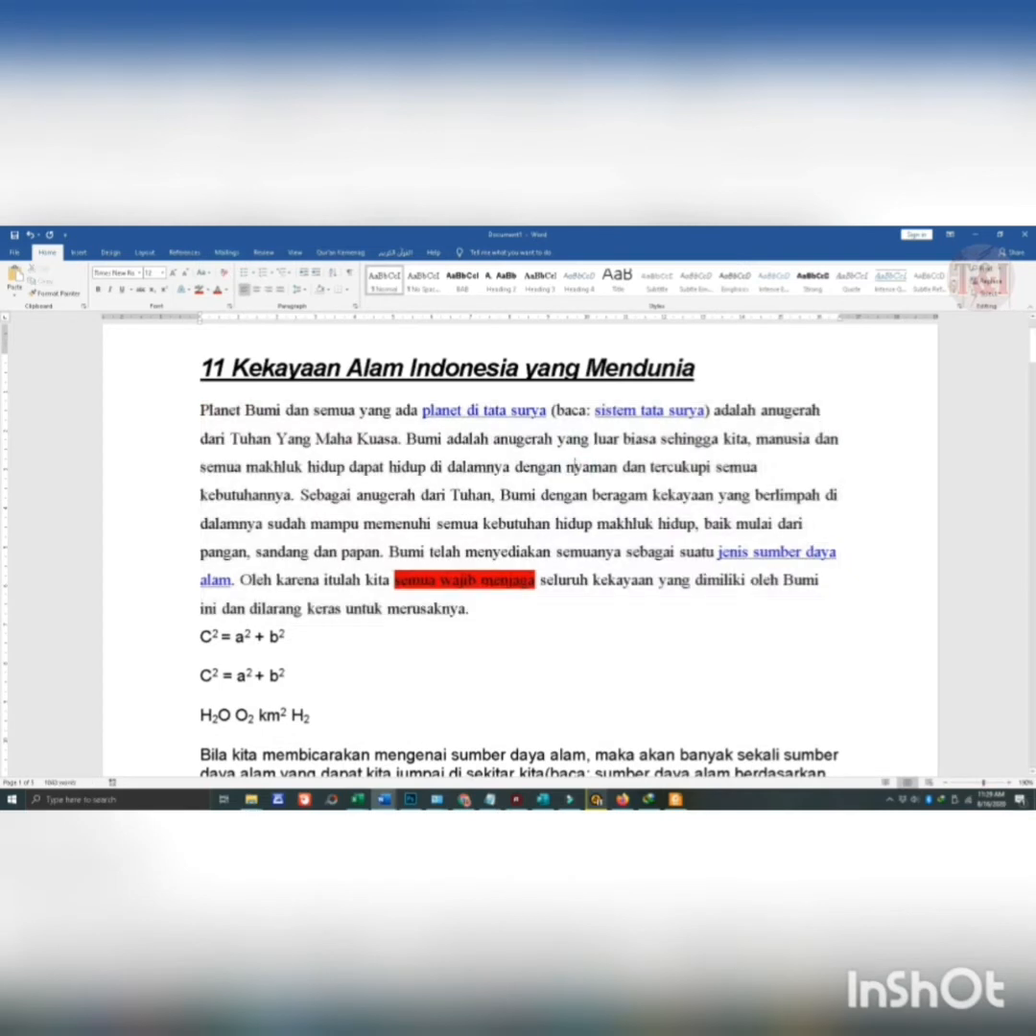
- Select the whole first body paragraph and open the Change Case options
{"action": "left_click", "coordinate": [480, 597]}
{"action": "left_click_drag", "start_coordinate": [394, 581], "coordinate": [200, 408]}
{"action": "left_click", "coordinate": [474, 608]}
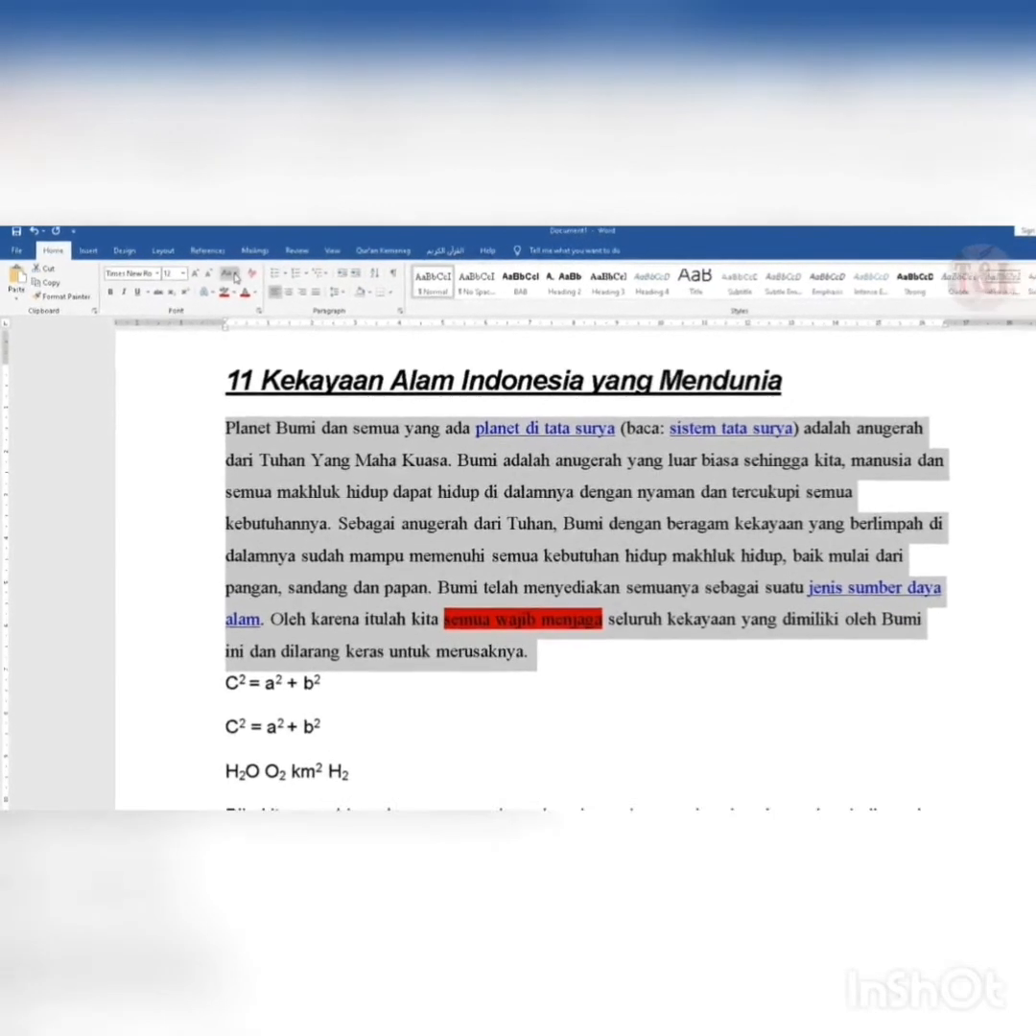
{"action": "left_click", "coordinate": [203, 274]}
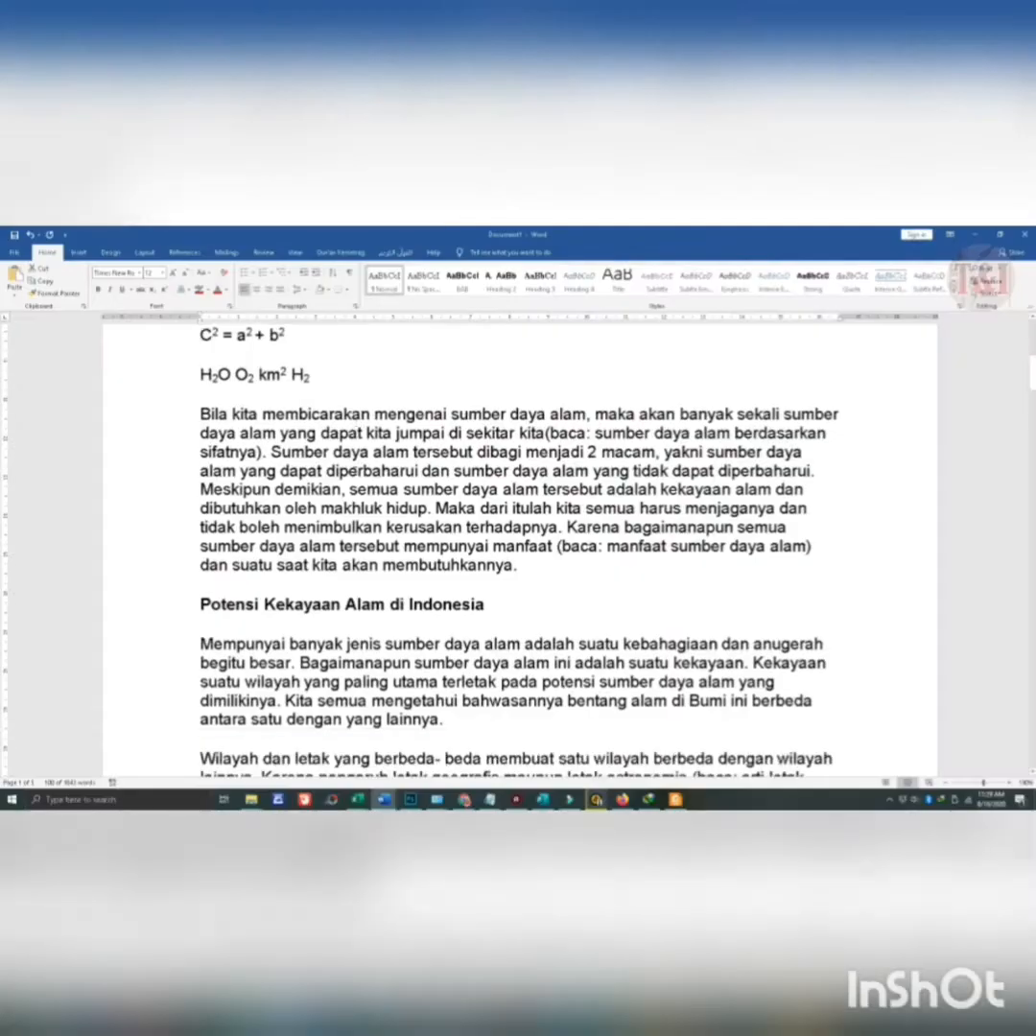
- Convert the paragraph beginning "Bila kita membicarakan" to UPPERCASE
{"action": "scroll", "coordinate": [330, 444], "scroll_direction": "down", "scroll_amount": 1}
{"action": "left_click_drag", "start_coordinate": [200, 365], "coordinate": [514, 535]}
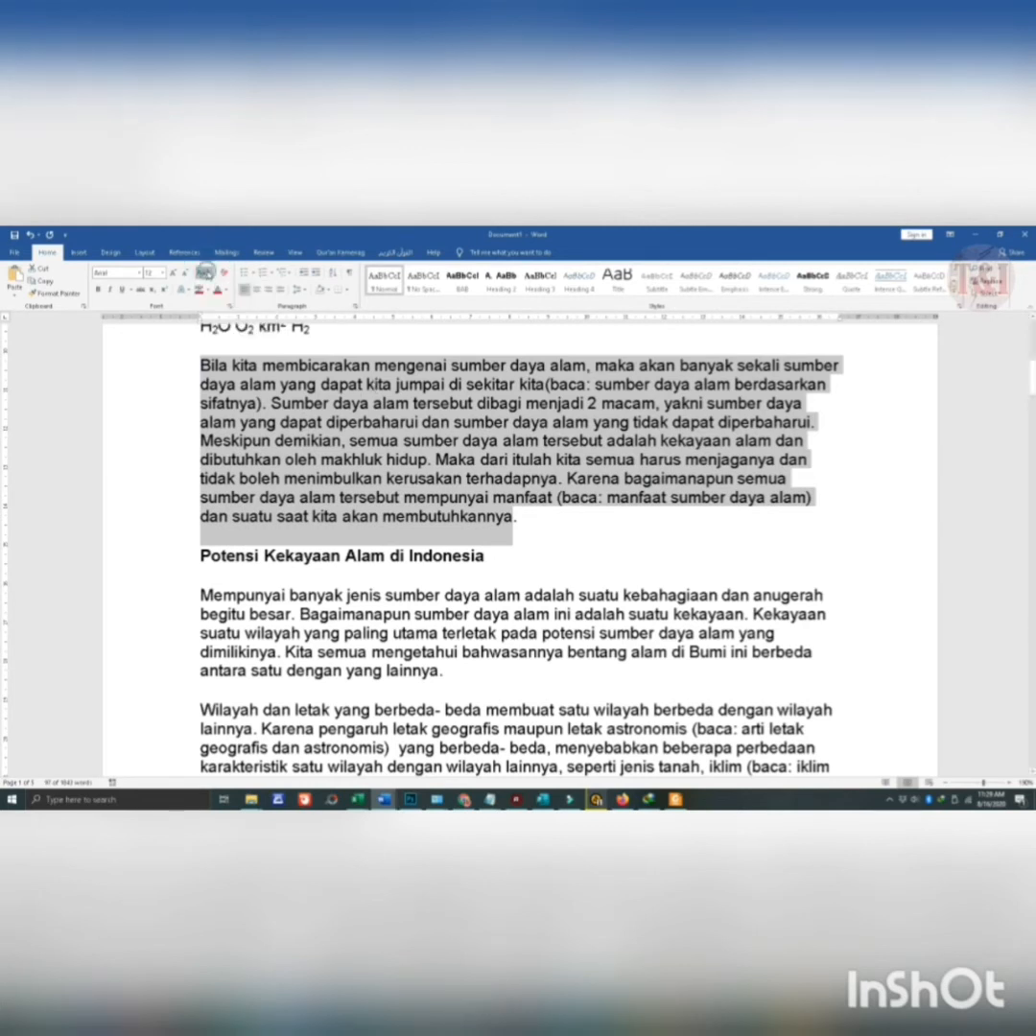
{"action": "left_click", "coordinate": [206, 272]}
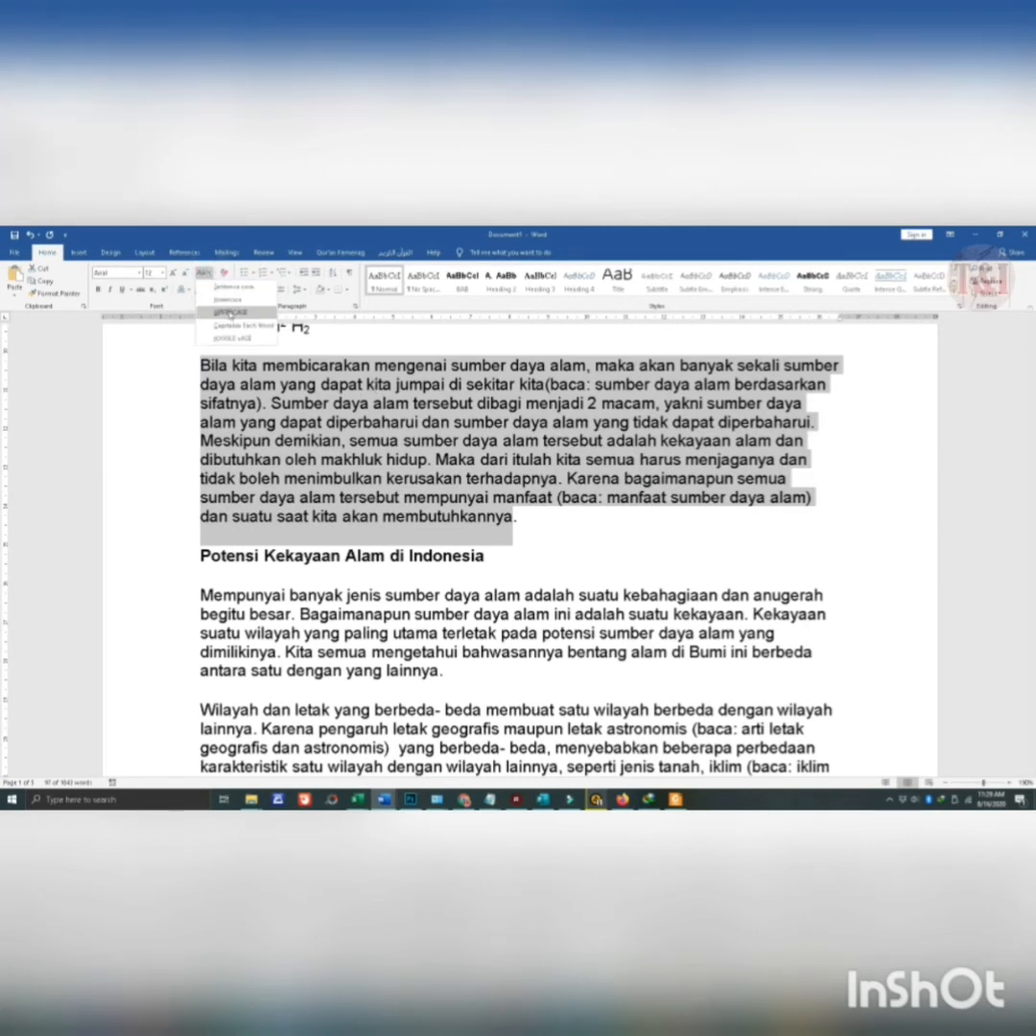
{"action": "left_click", "coordinate": [229, 312]}
- Convert the selected paragraph above the "Potensi Kekayaan Alam di Indonesia" heading to lowercase
{"action": "scroll", "coordinate": [519, 547], "scroll_direction": "up", "scroll_amount": 2}
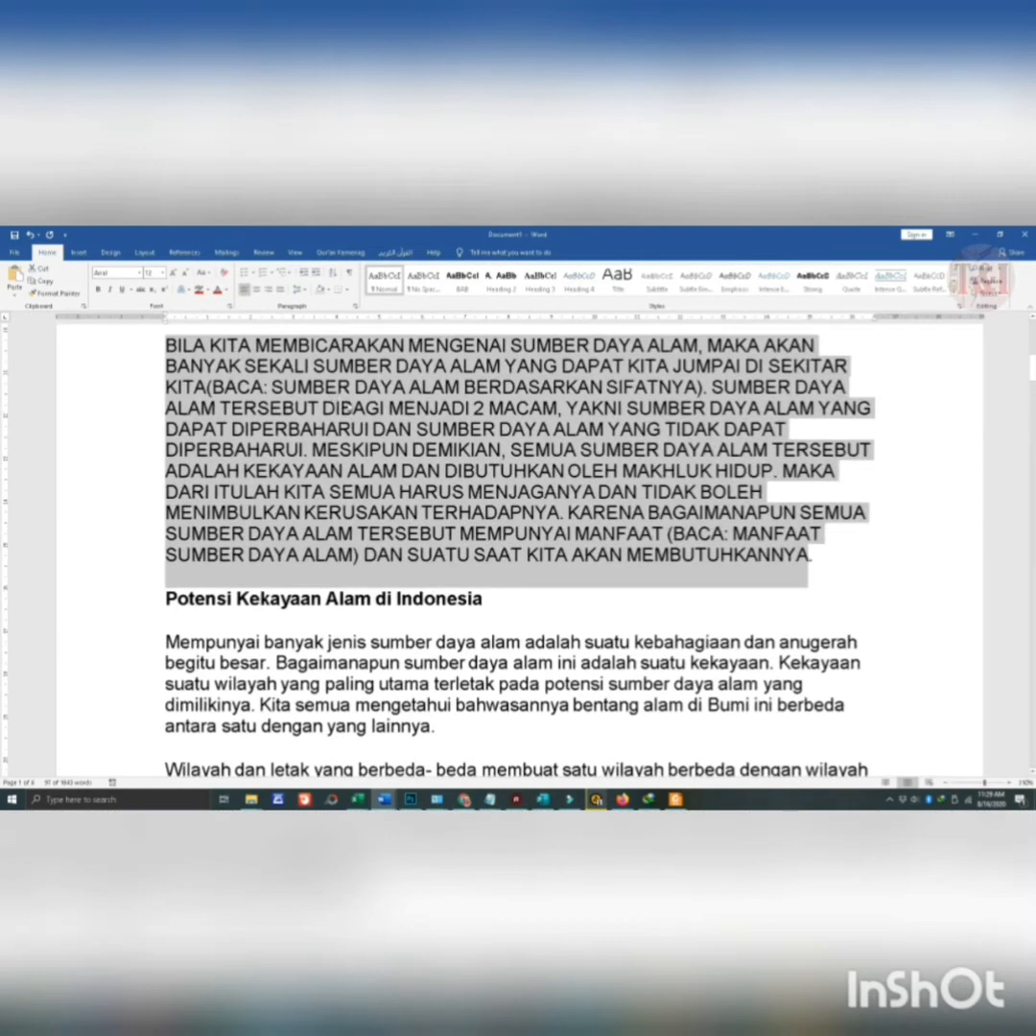
{"action": "left_click", "coordinate": [205, 273]}
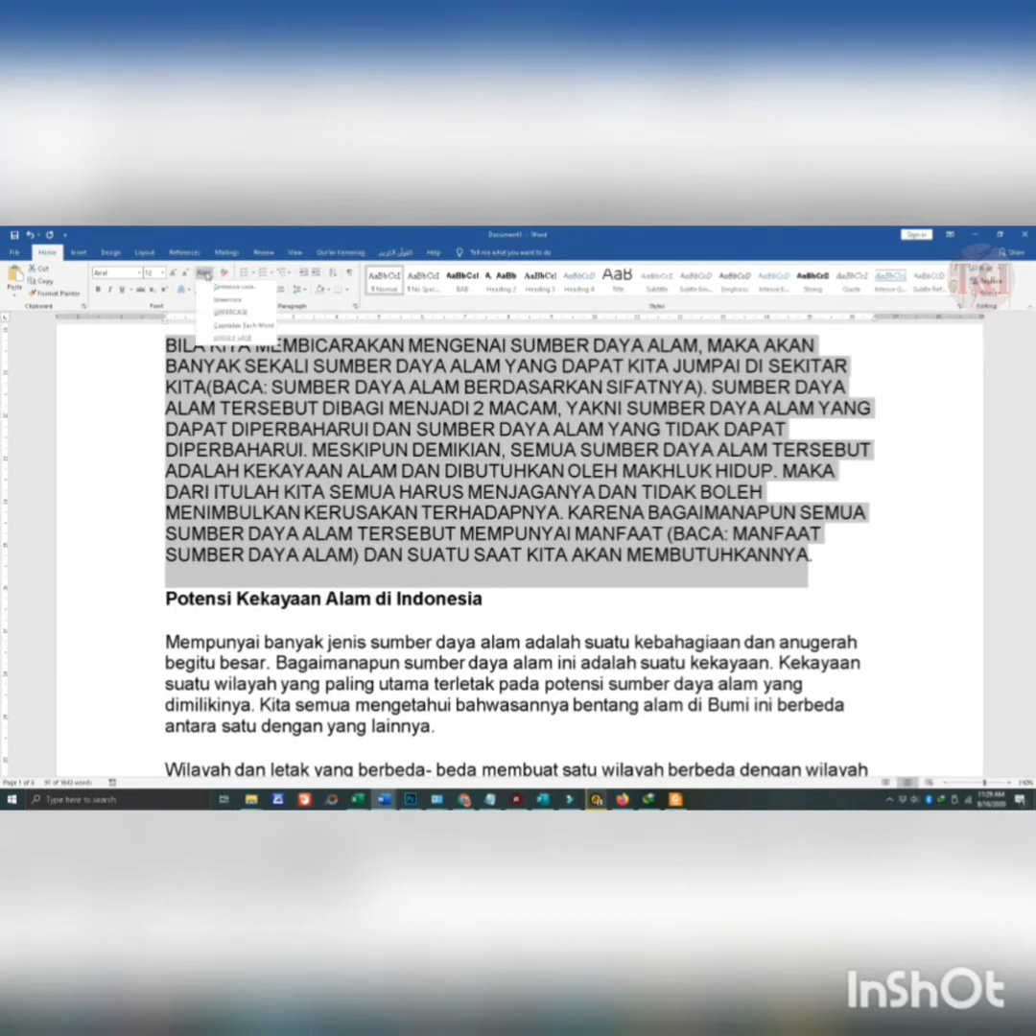
{"action": "left_click", "coordinate": [227, 299]}
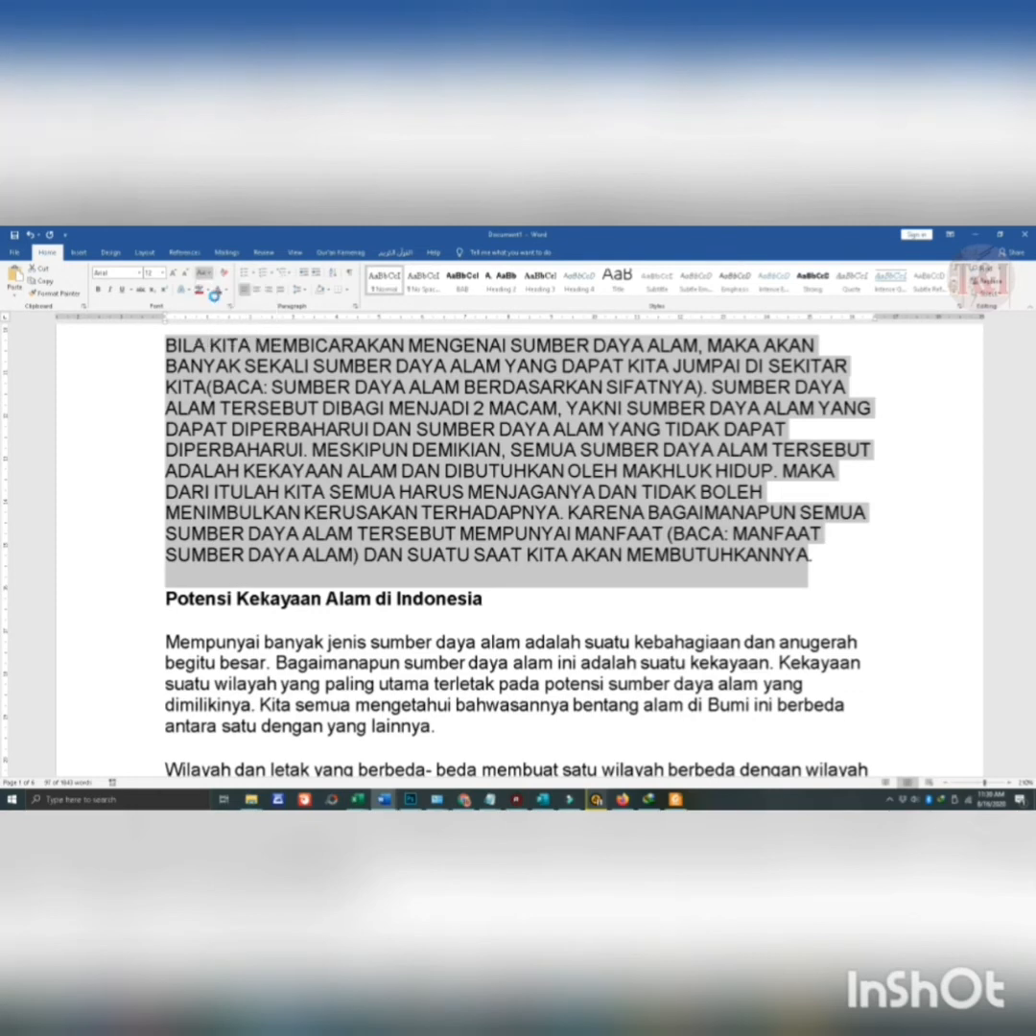
- Apply Capitalize Each Word to the selected paragraph above the "Potensi Kekayaan Alam di Indonesia" heading
{"action": "left_click", "coordinate": [205, 272]}
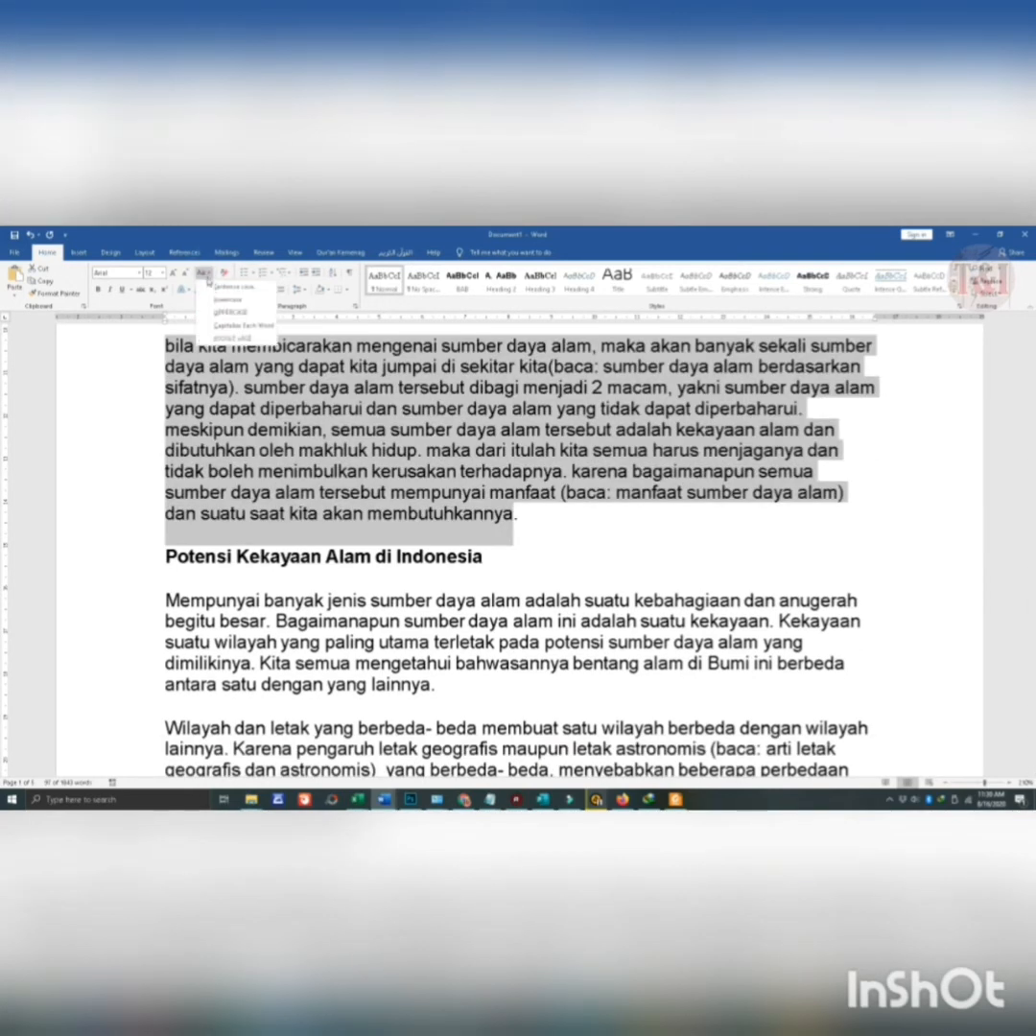
{"action": "left_click", "coordinate": [233, 327]}
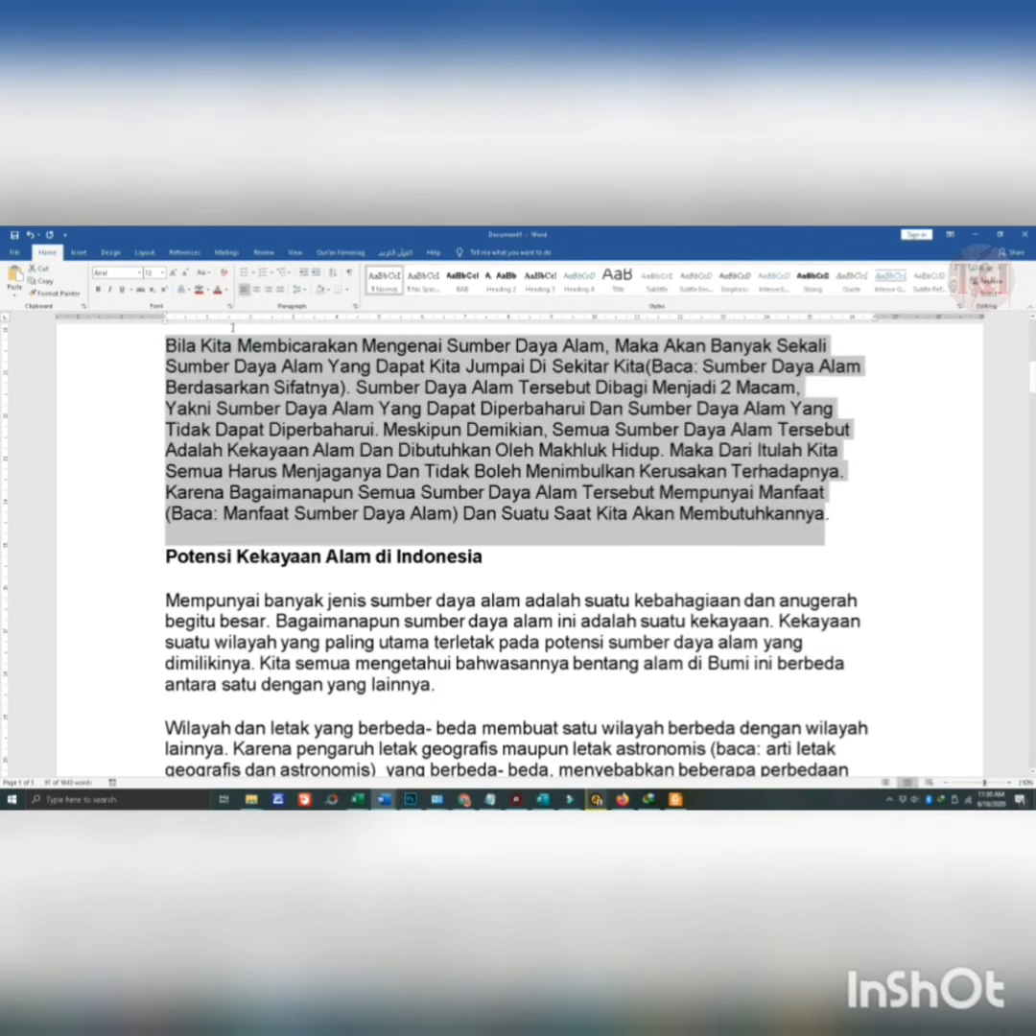
{"action": "scroll", "coordinate": [444, 464], "scroll_direction": "up", "scroll_amount": 1}
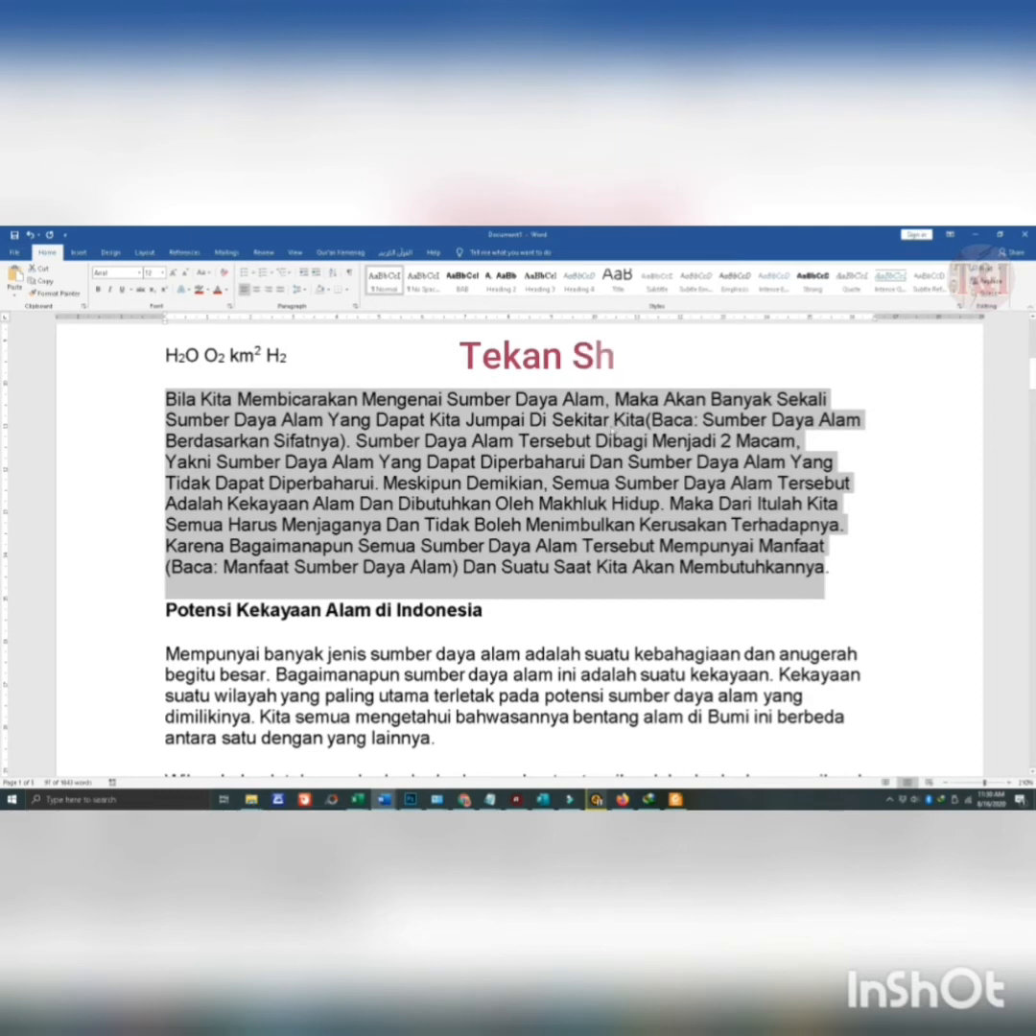
- Cycle the selected paragraph's letter case through UPPERCASE and lowercase to Sentence case
{"action": "key", "text": "shift+F3"}
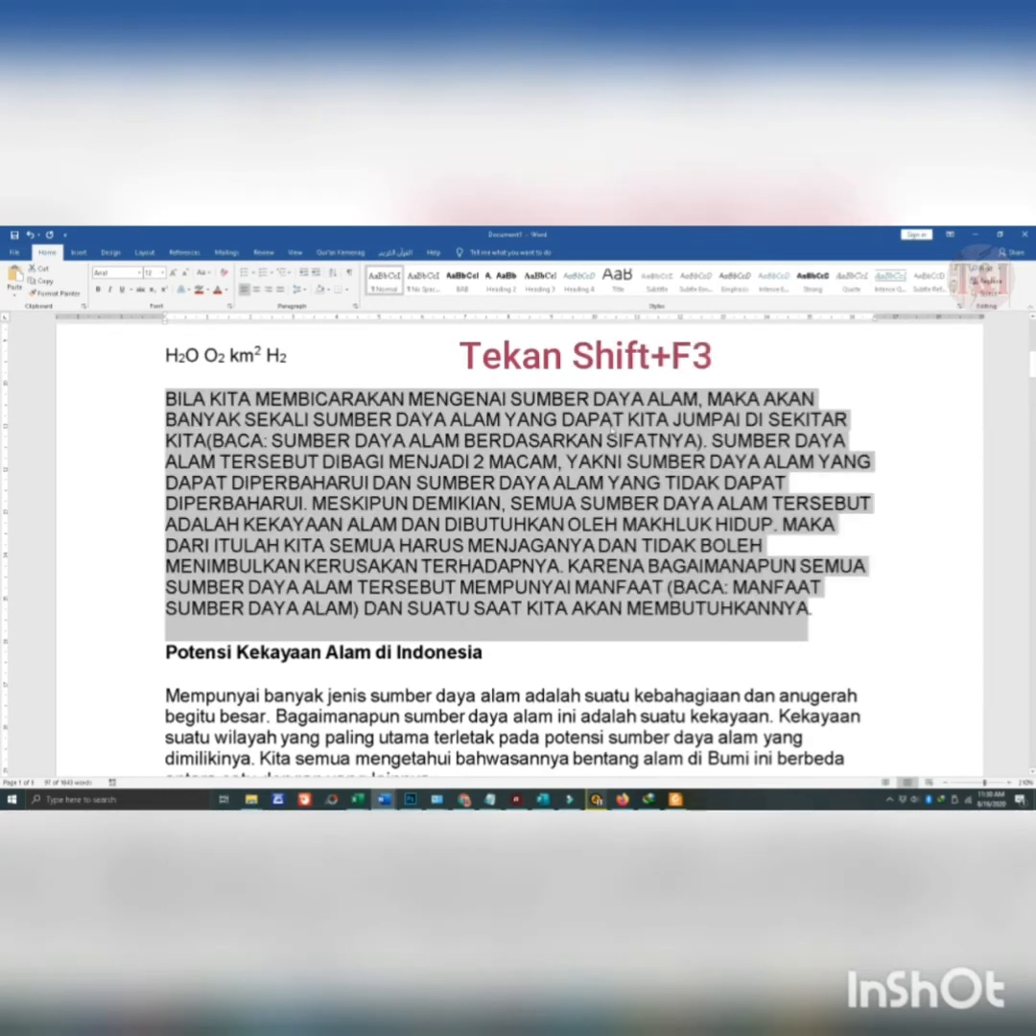
{"action": "key", "text": "shift+F3"}
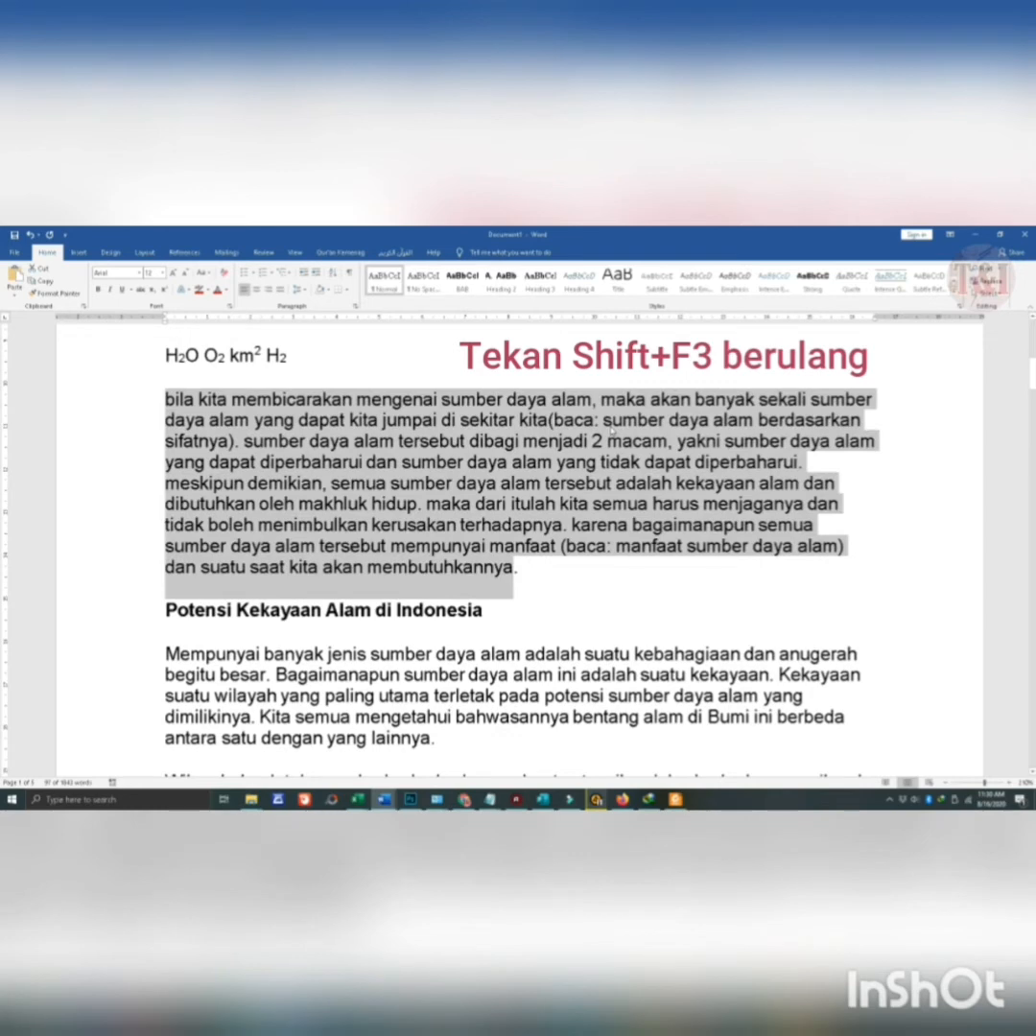
{"action": "key", "text": "shift+F3"}
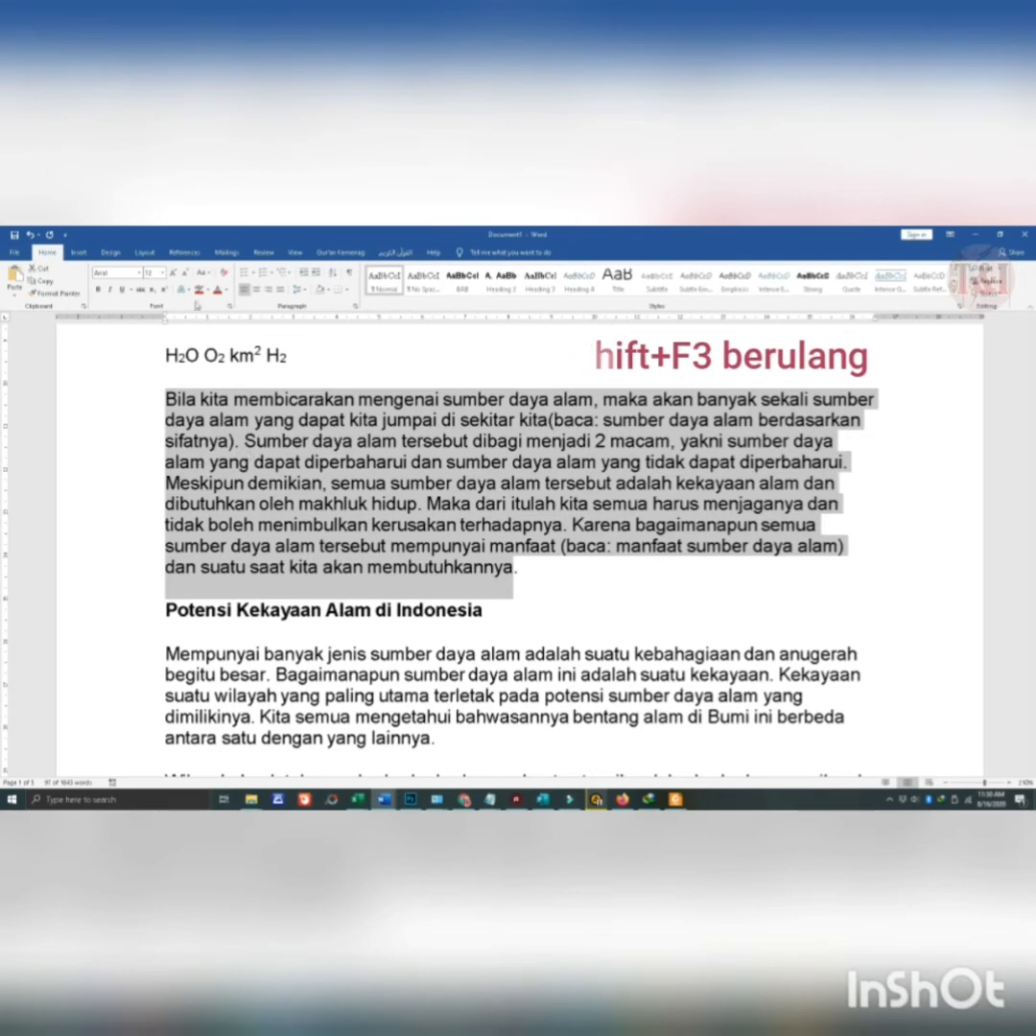
- Apply Capitalize Each Word to the selected paragraph, cycle its case onward to Sentence case, and deselect it
{"action": "left_click", "coordinate": [204, 273]}
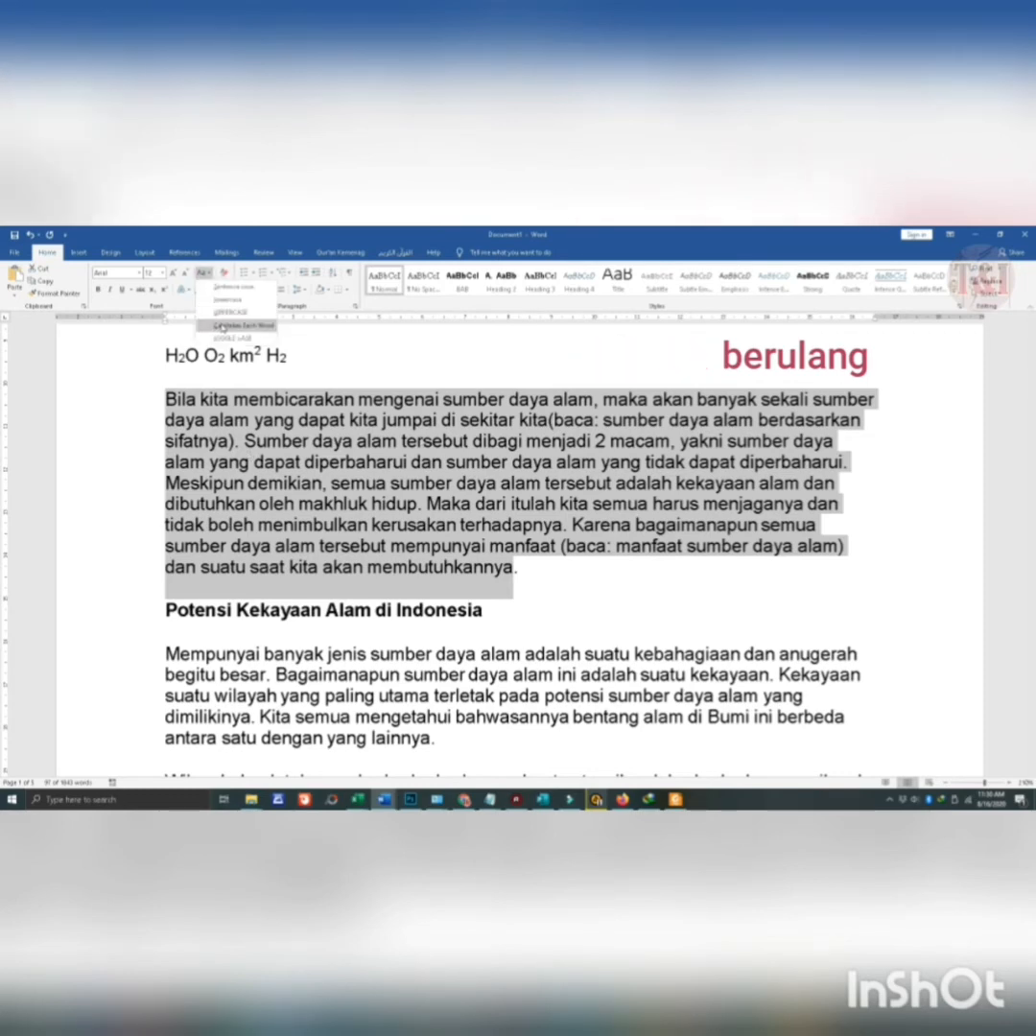
{"action": "left_click", "coordinate": [222, 327]}
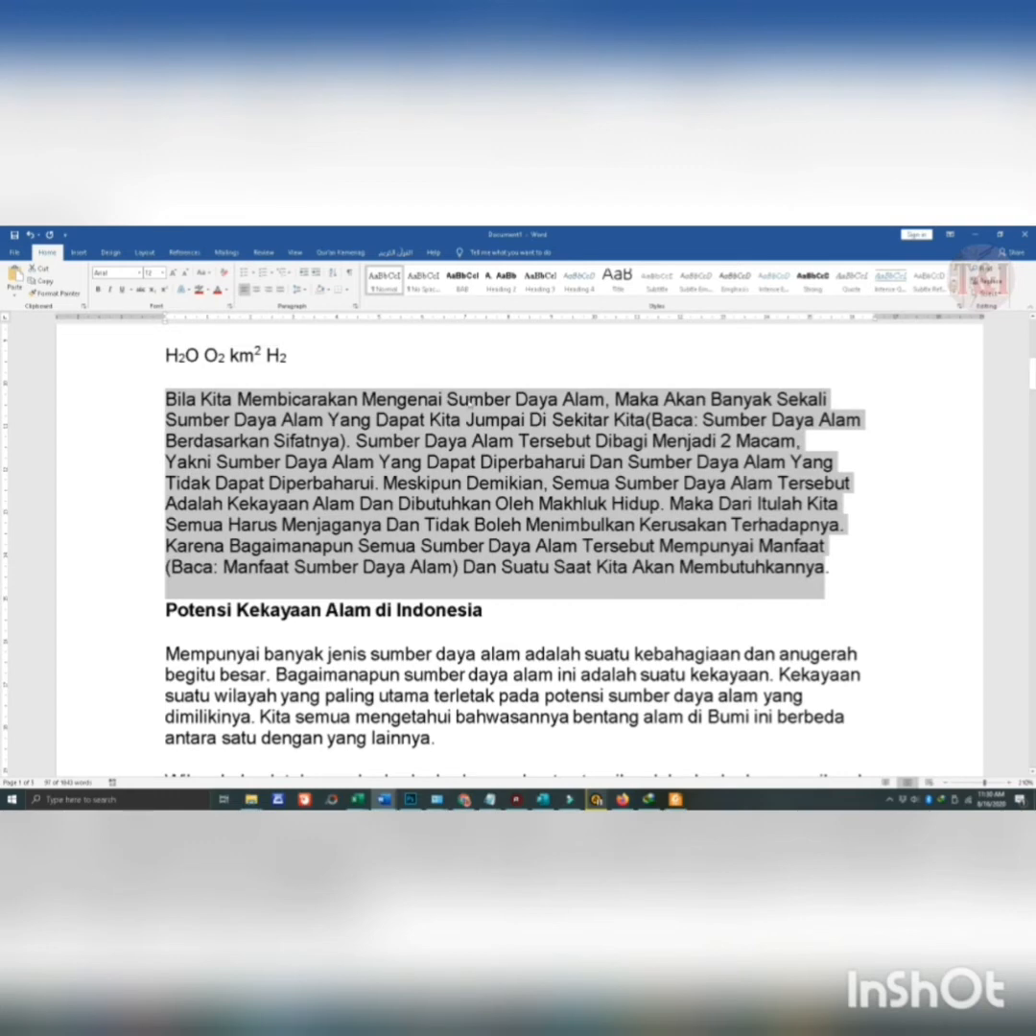
{"action": "key", "text": "shift+F3"}
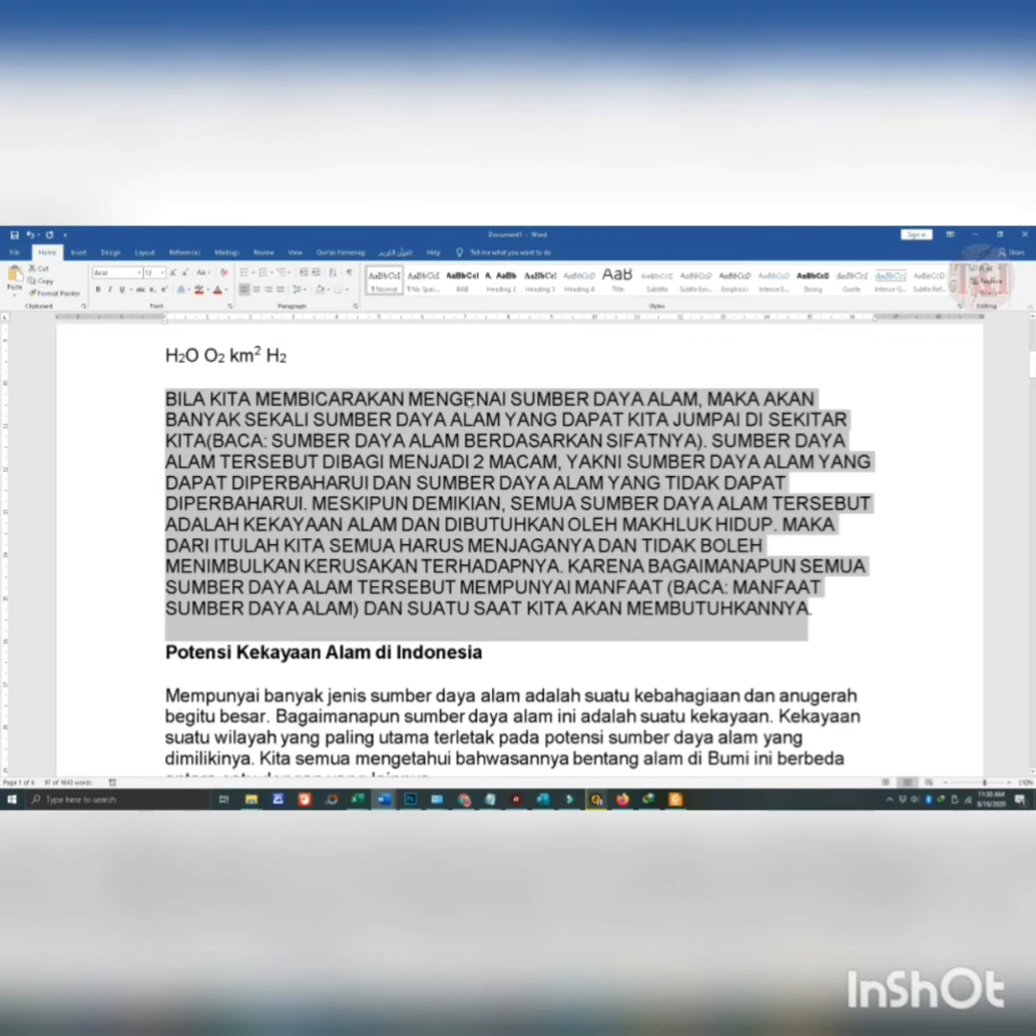
{"action": "key", "text": "shift+F3"}
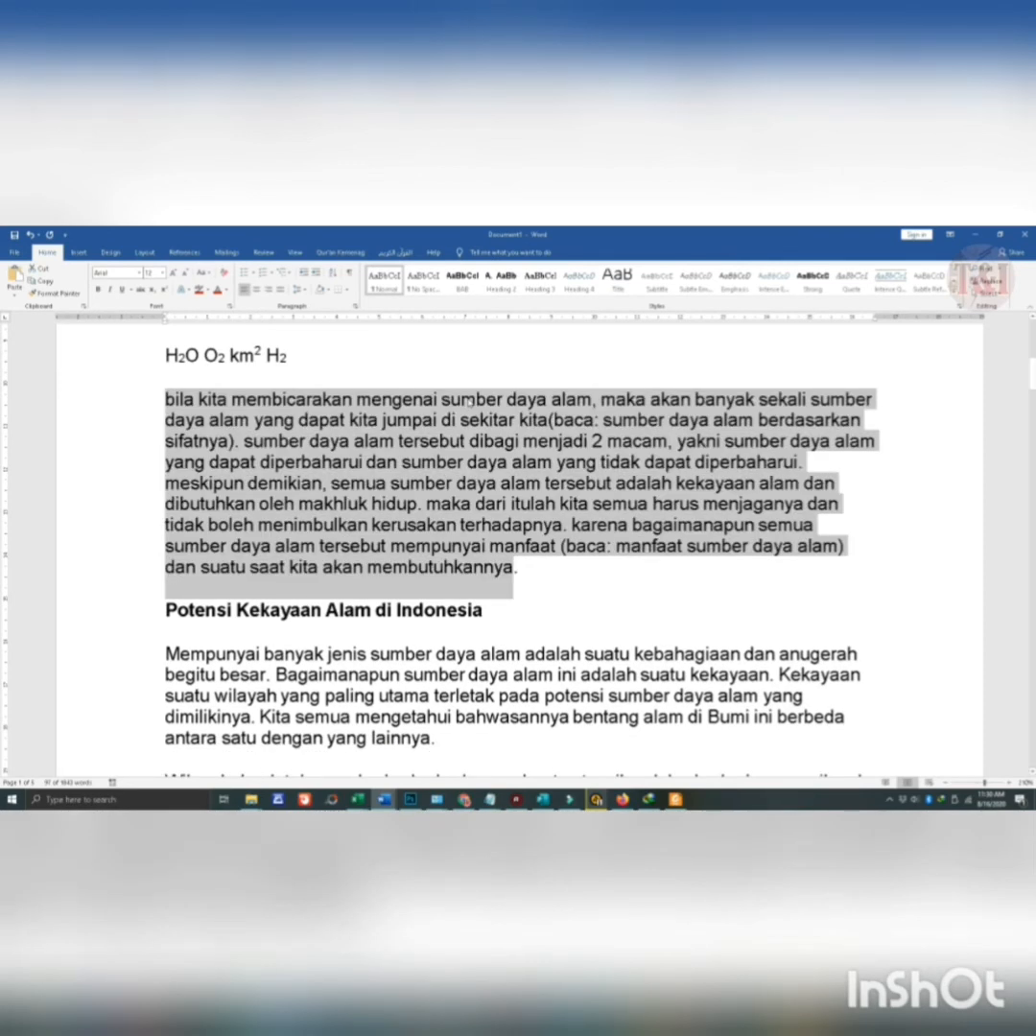
{"action": "key", "text": "shift+F3"}
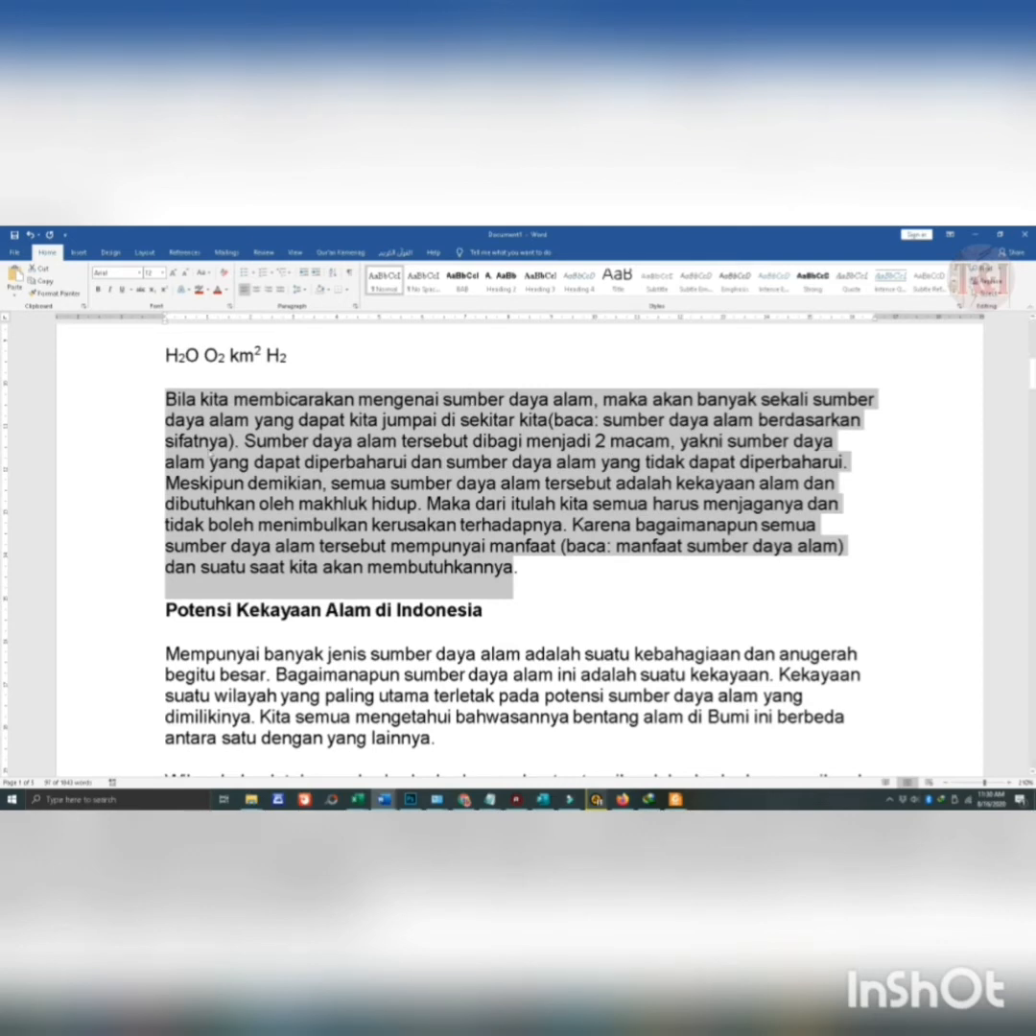
{"action": "left_click", "coordinate": [247, 443]}
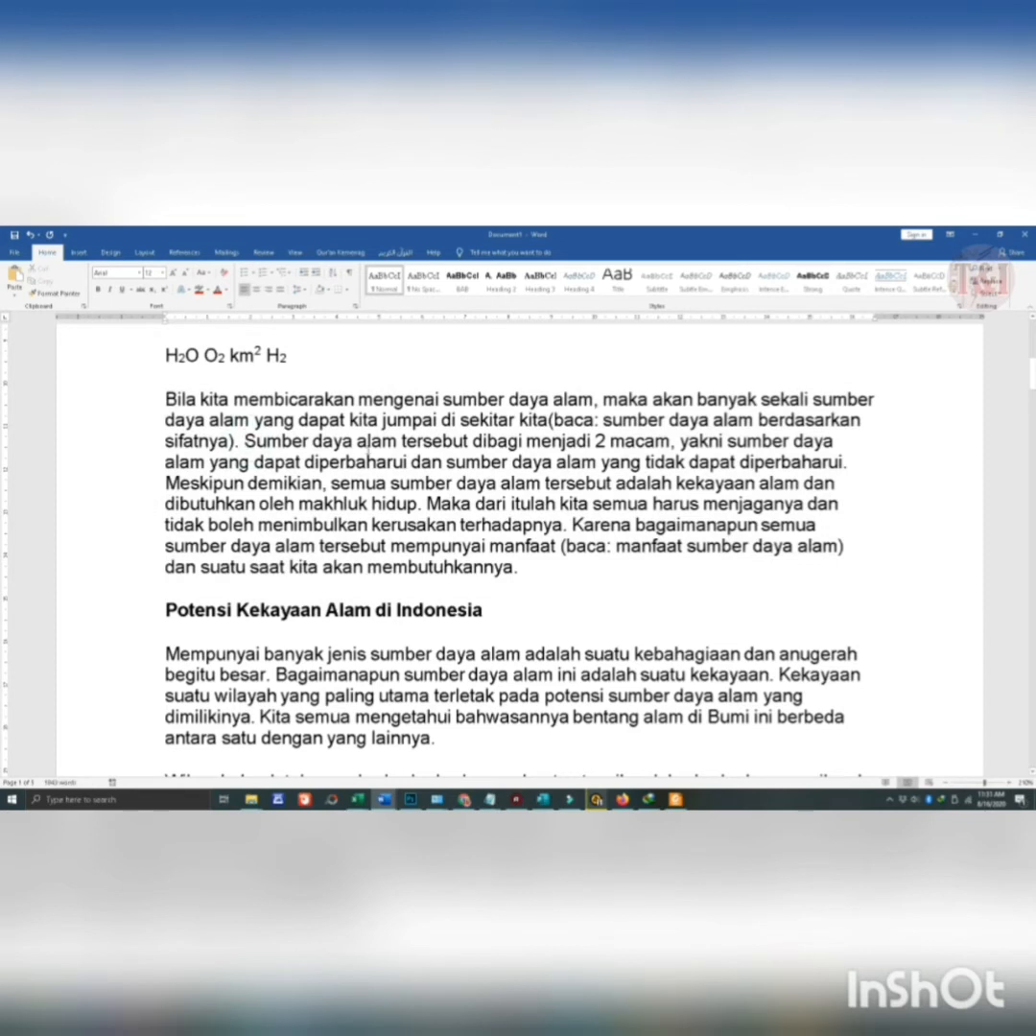
- Reselect the whole "Bila kita membicarakan" paragraph, apply Capitalize Each Word and change it back to Sentence case
{"action": "left_click_drag", "start_coordinate": [523, 568], "coordinate": [168, 398]}
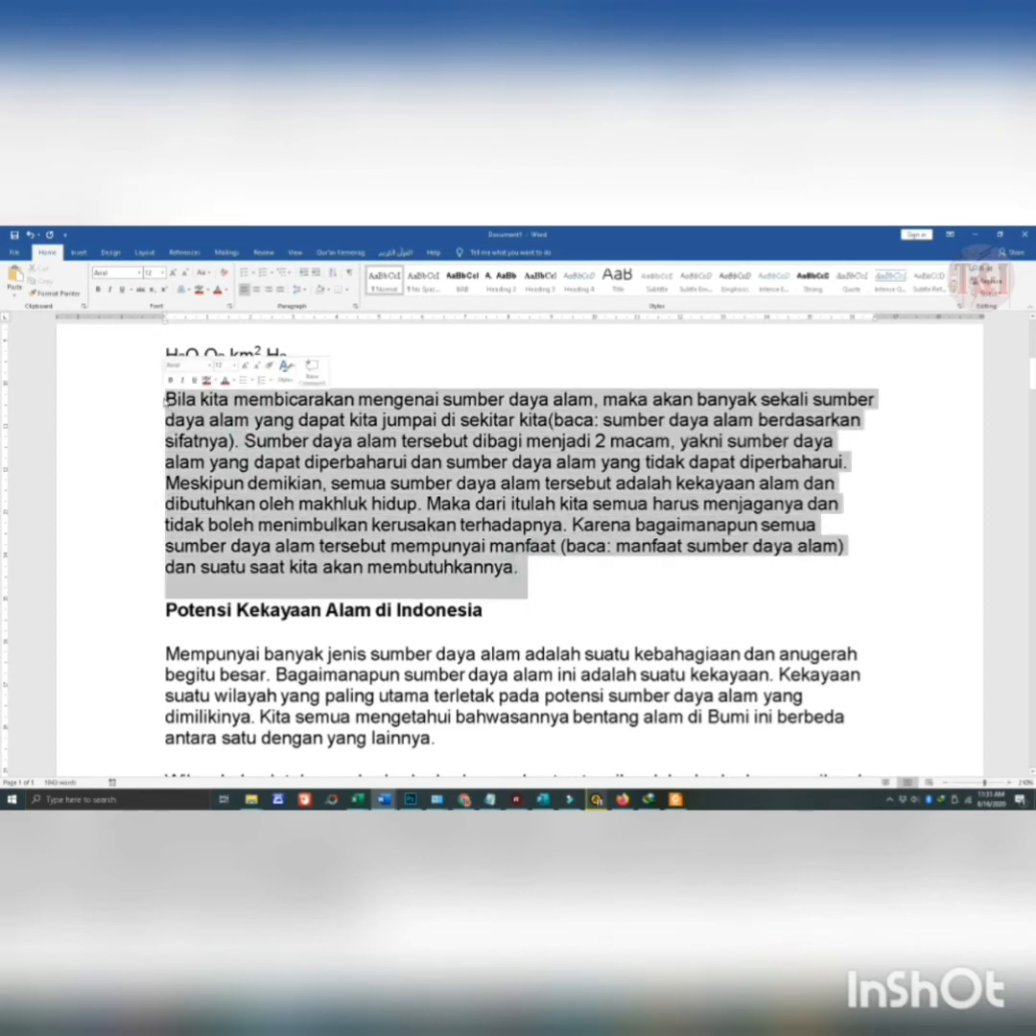
{"action": "left_click", "coordinate": [212, 274]}
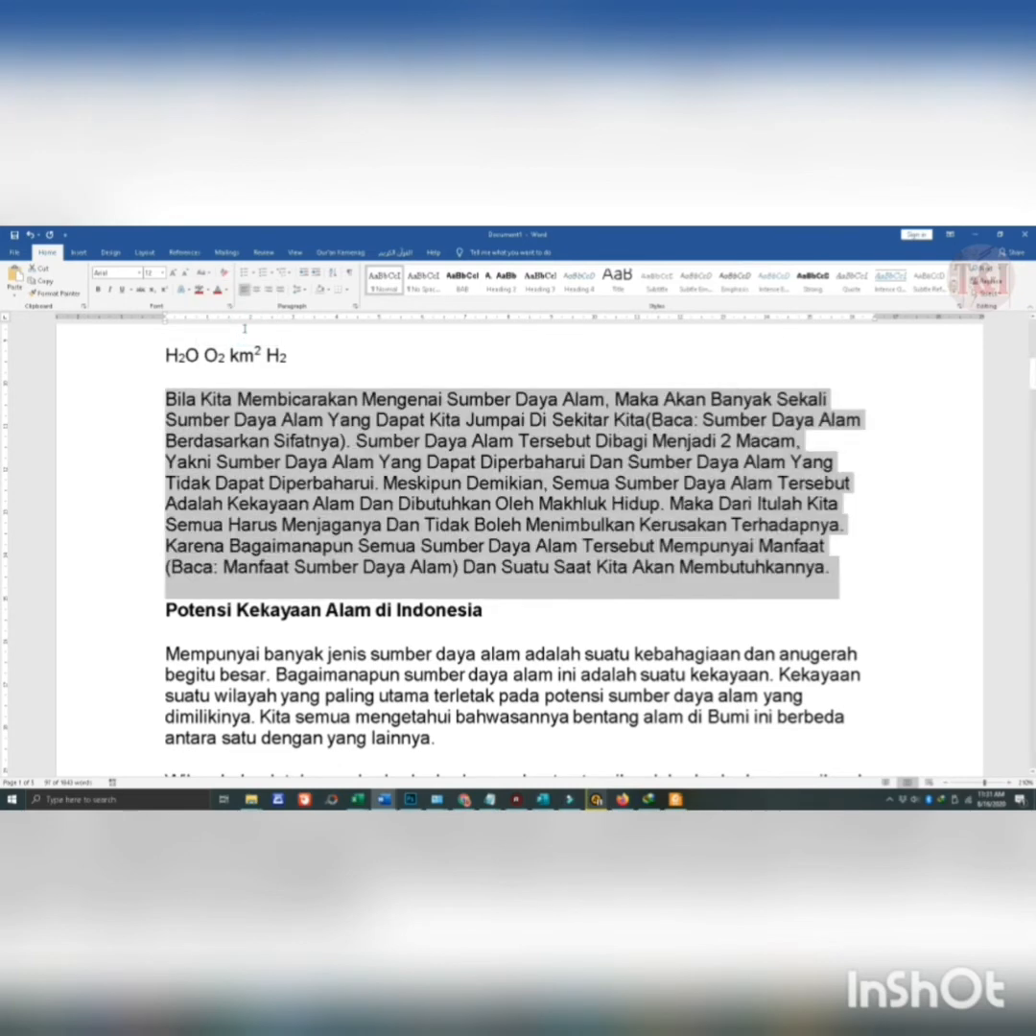
{"action": "left_click", "coordinate": [203, 274]}
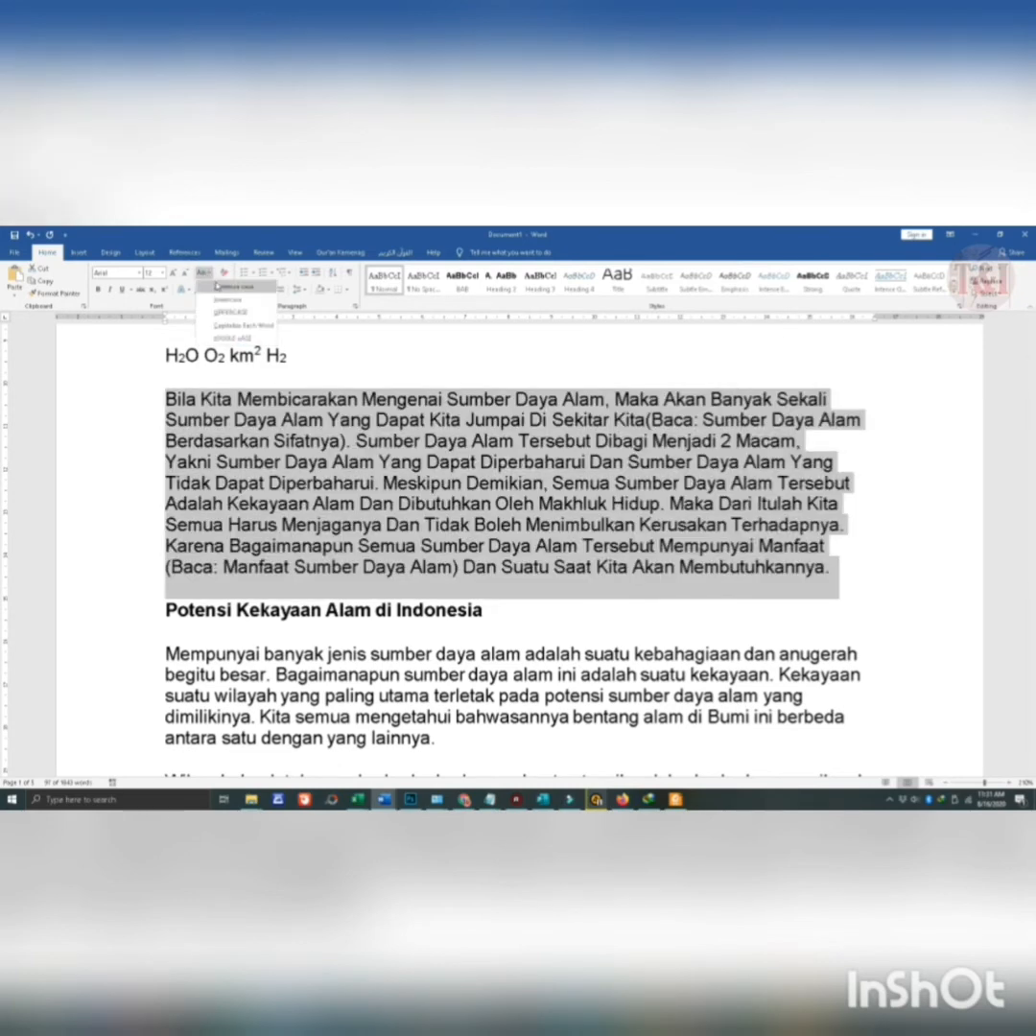
{"action": "left_click", "coordinate": [233, 286]}
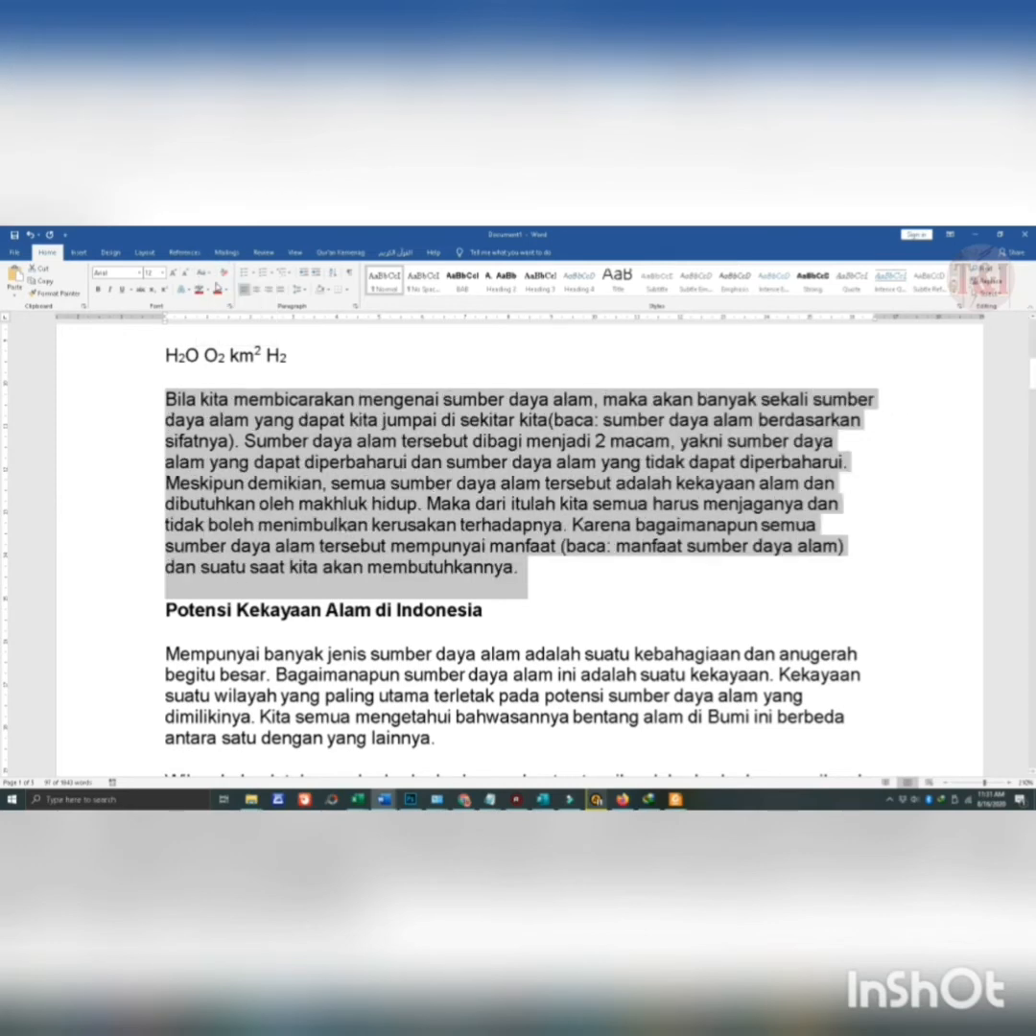
- Cycle the "Bila kita membicarakan" paragraph once more through UPPERCASE and lowercase to Sentence case and deselect it
{"action": "key", "text": "shift+F3"}
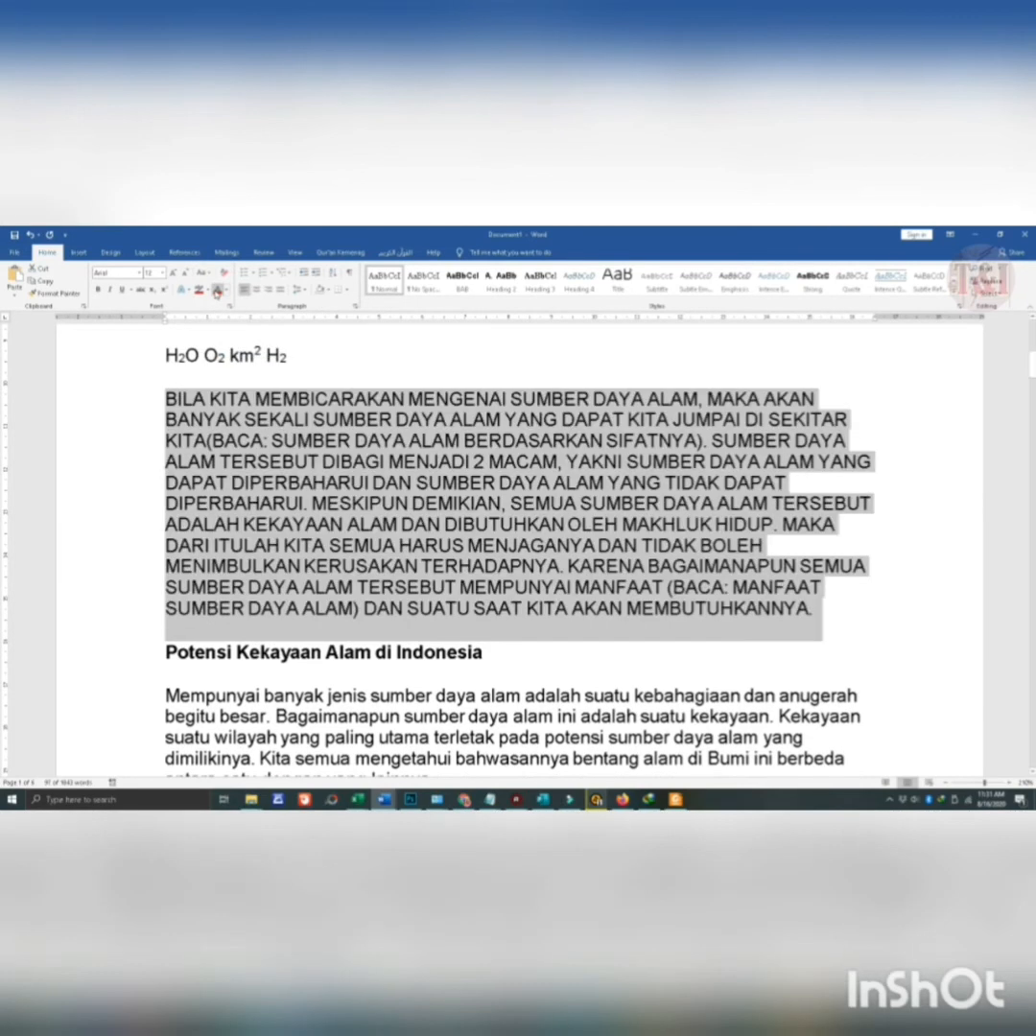
{"action": "key", "text": "shift+F3"}
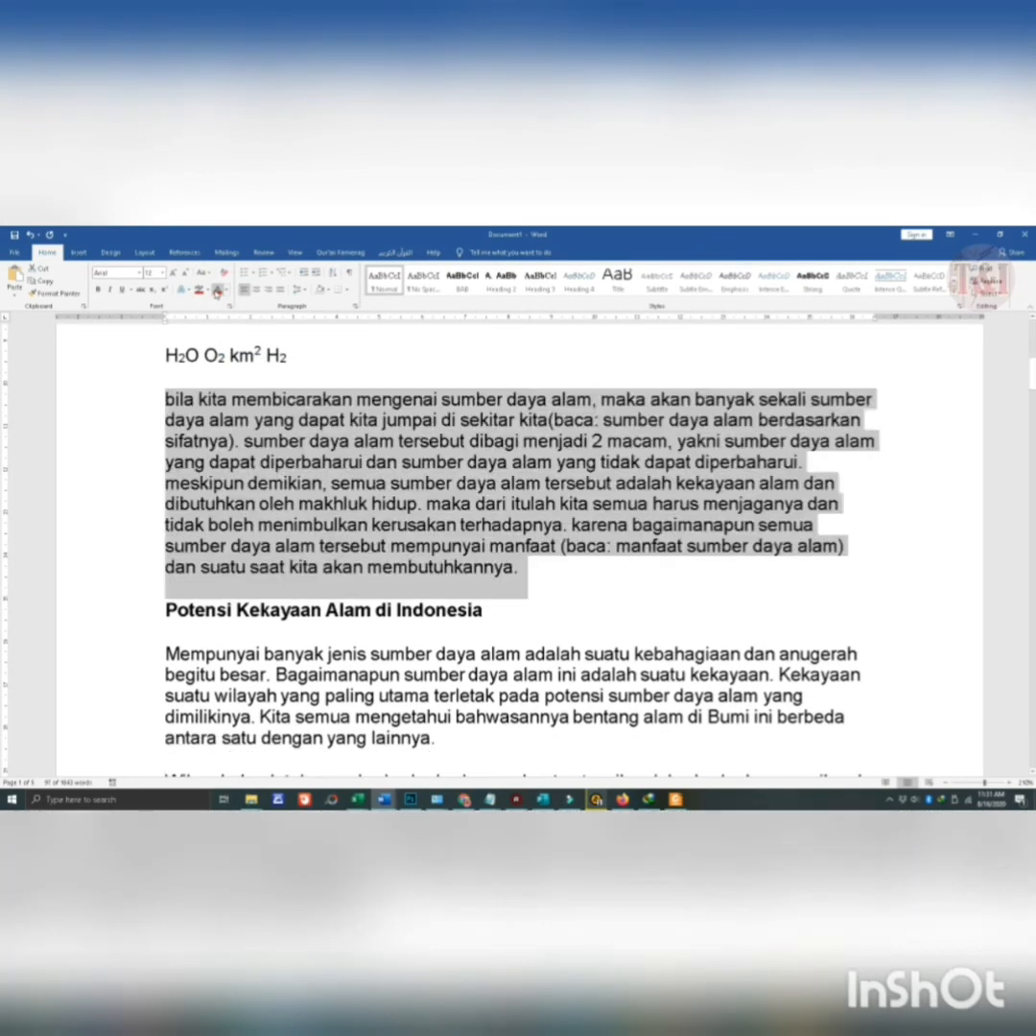
{"action": "key", "text": "shift+F3"}
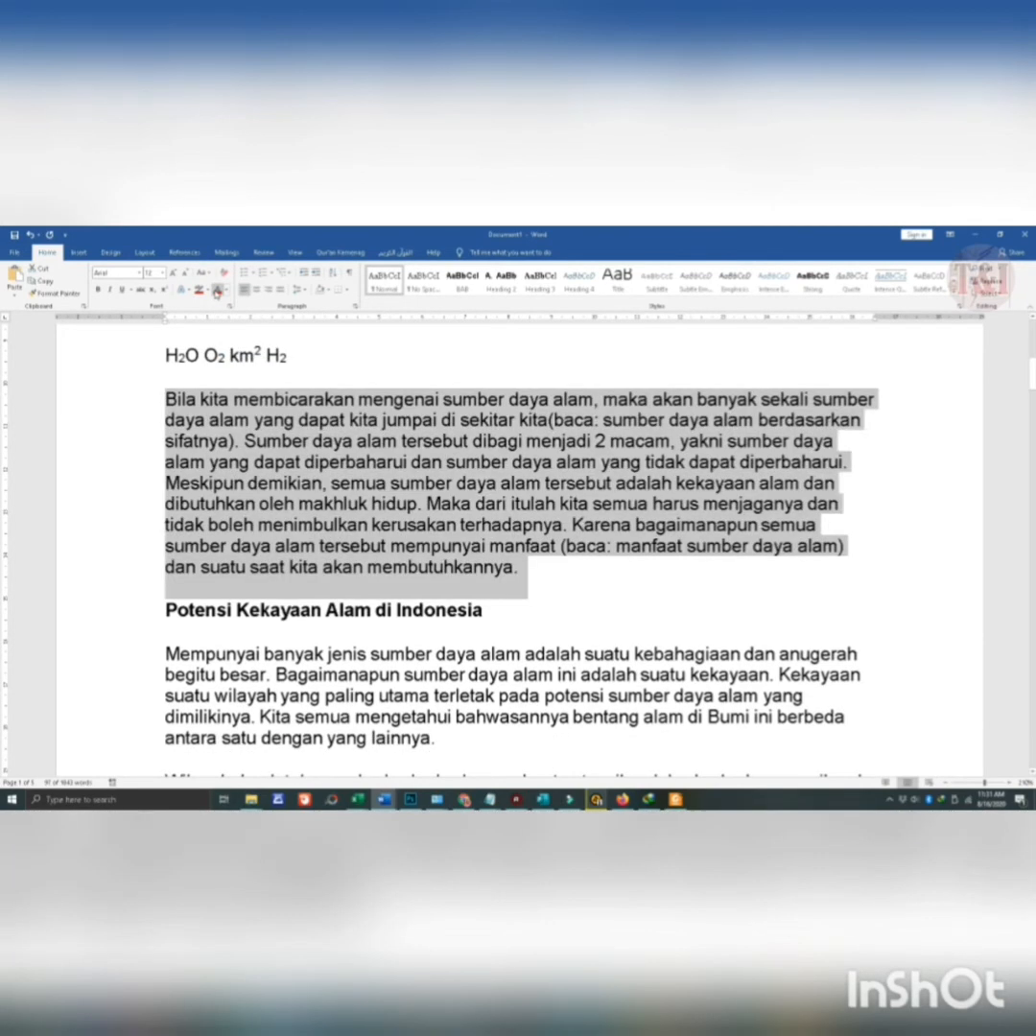
{"action": "left_click", "coordinate": [252, 443]}
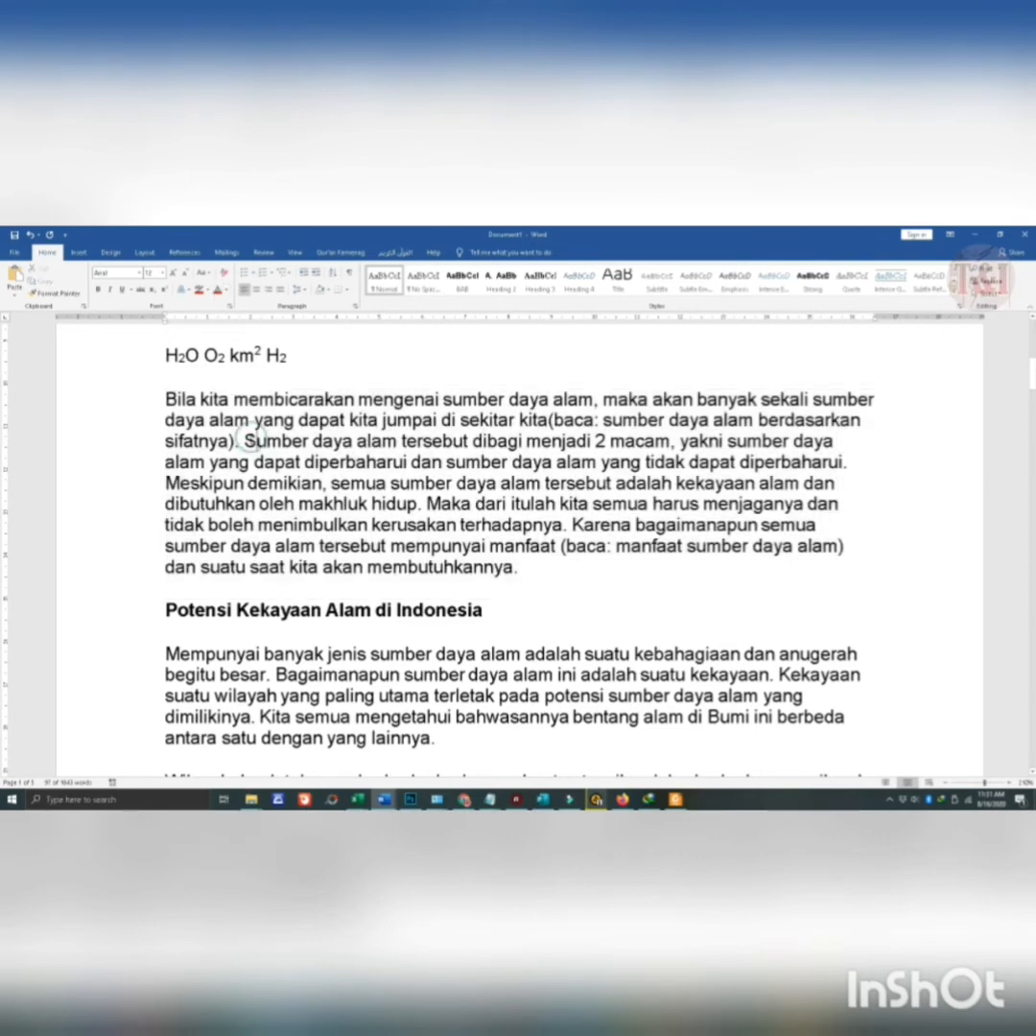
{"action": "triple_click", "coordinate": [252, 442]}
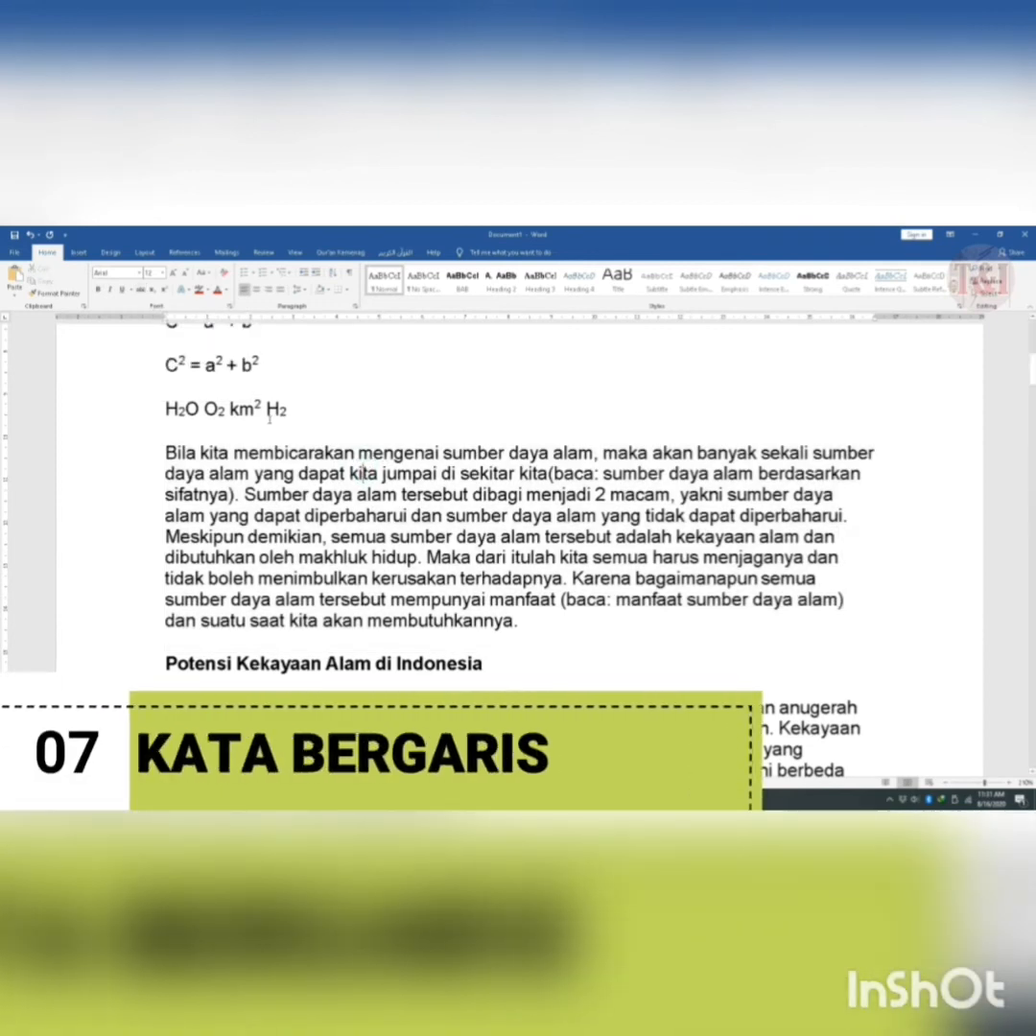
- Apply Strikethrough to the whole formula line "H2O O2 km2 H2" above the first body paragraph
{"action": "left_click_drag", "start_coordinate": [313, 407], "coordinate": [109, 415]}
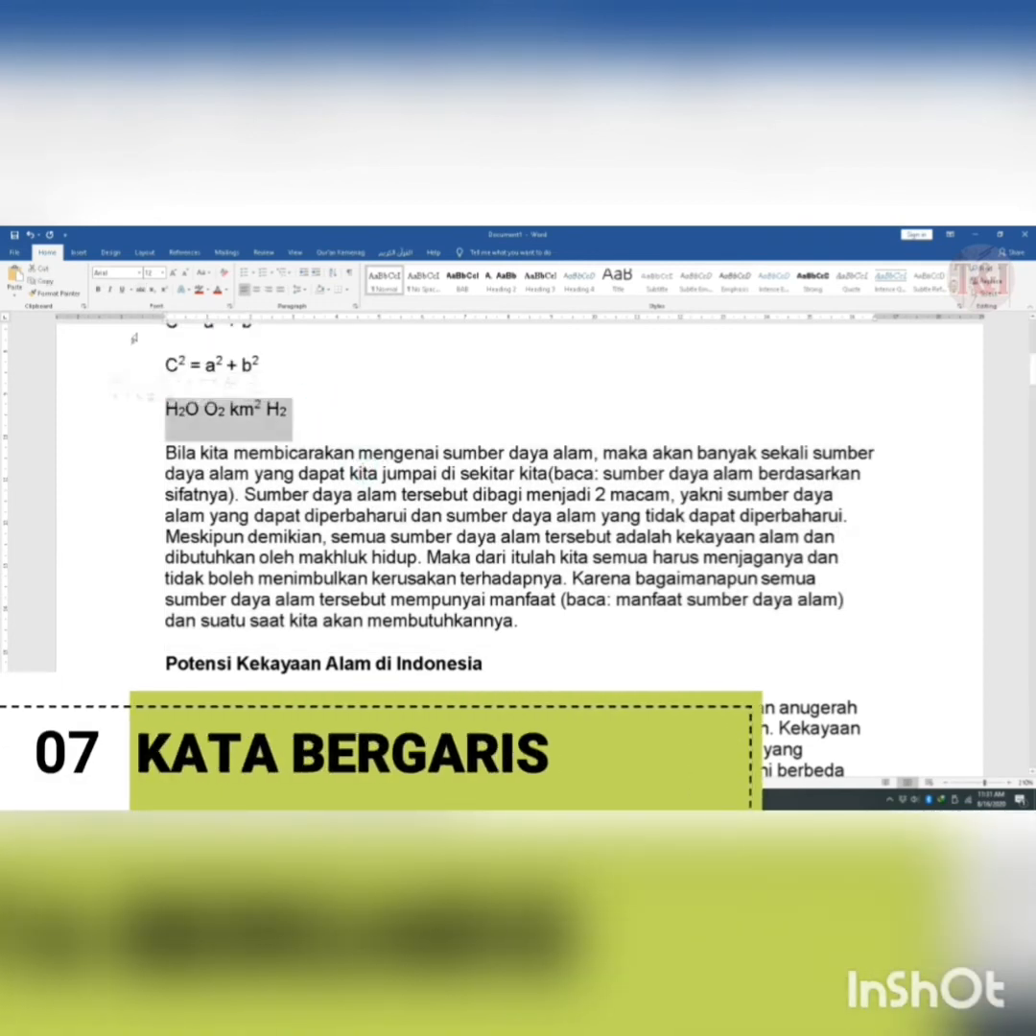
{"action": "left_click", "coordinate": [140, 289]}
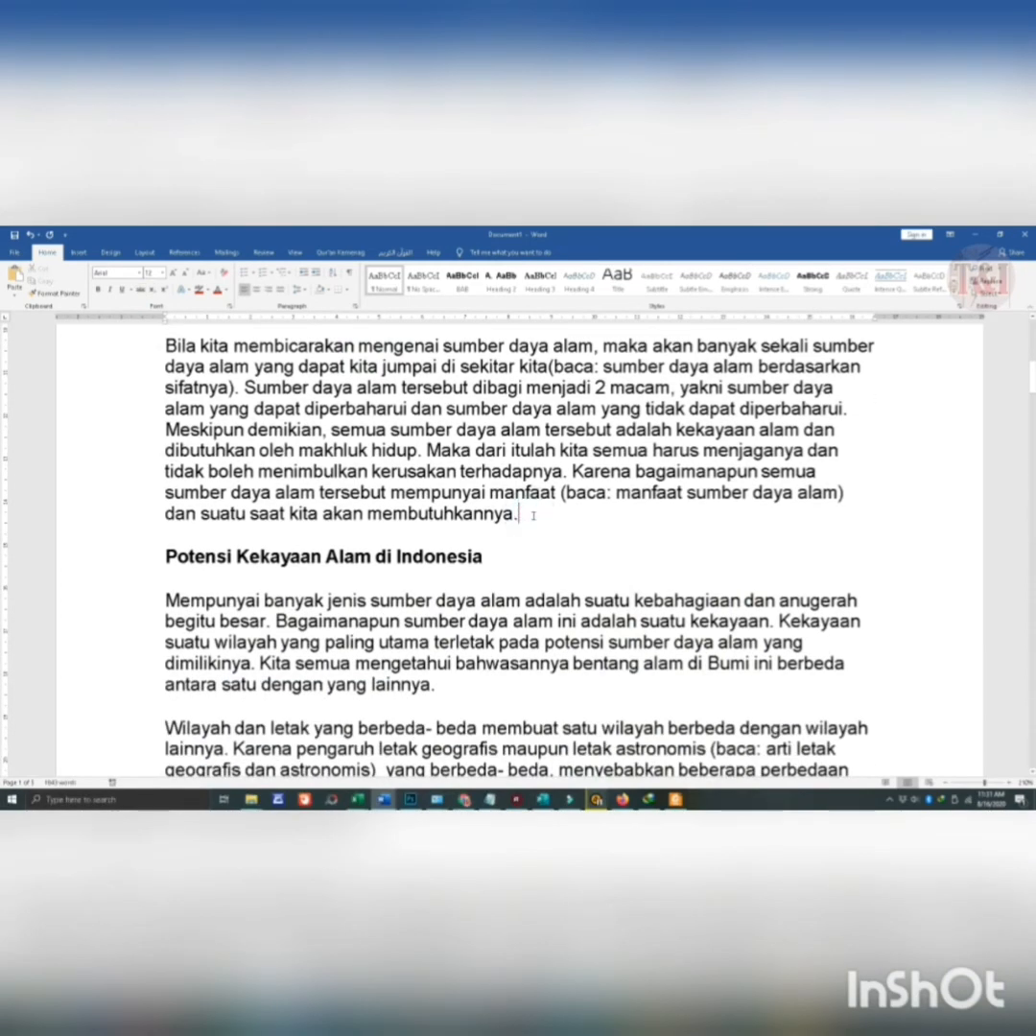
- Insert a new line reading "Jenis Kelamin : Perempun/Laki-Laki" below the paragraph ending "kita akan membutuhkannya."
{"action": "key", "text": "Return"}
{"action": "key", "text": "Return"}
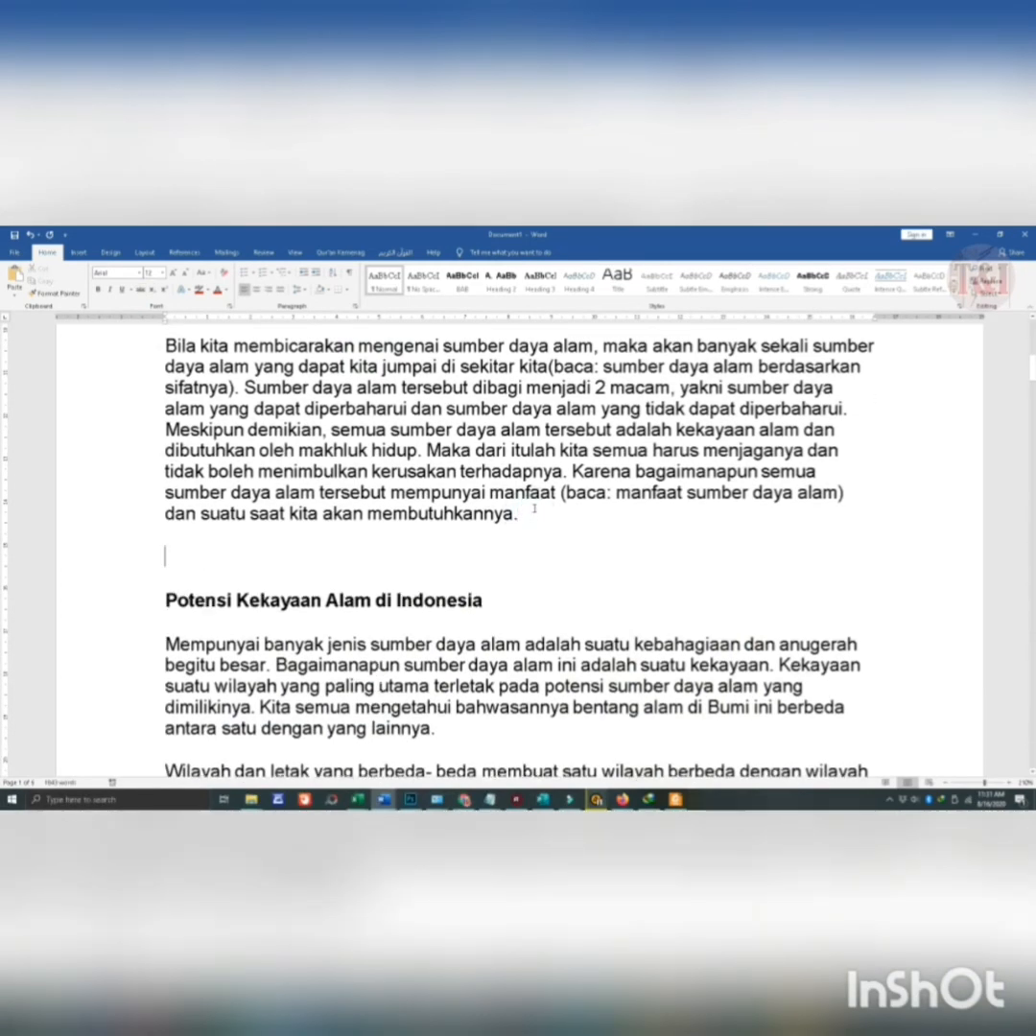
{"action": "type", "text": "J"}
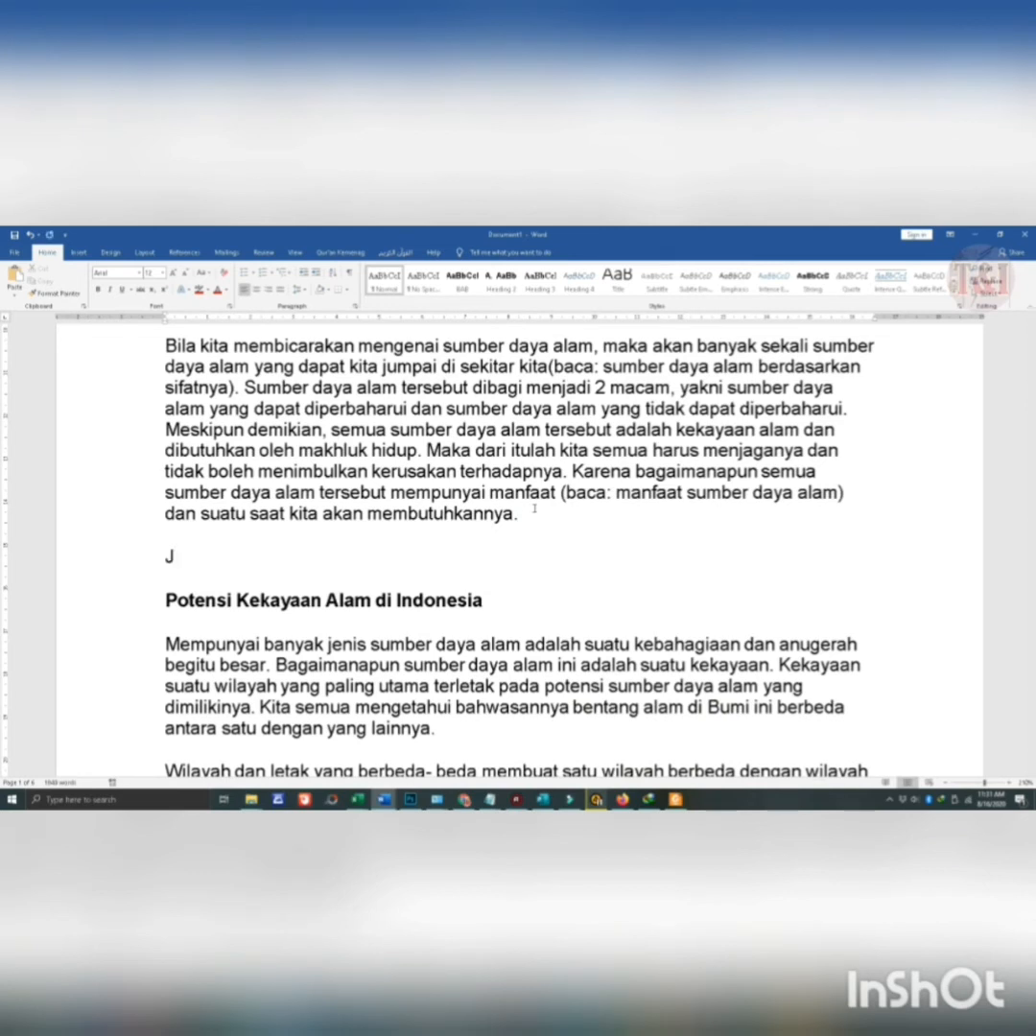
{"action": "type", "text": "enis Kelamin :"}
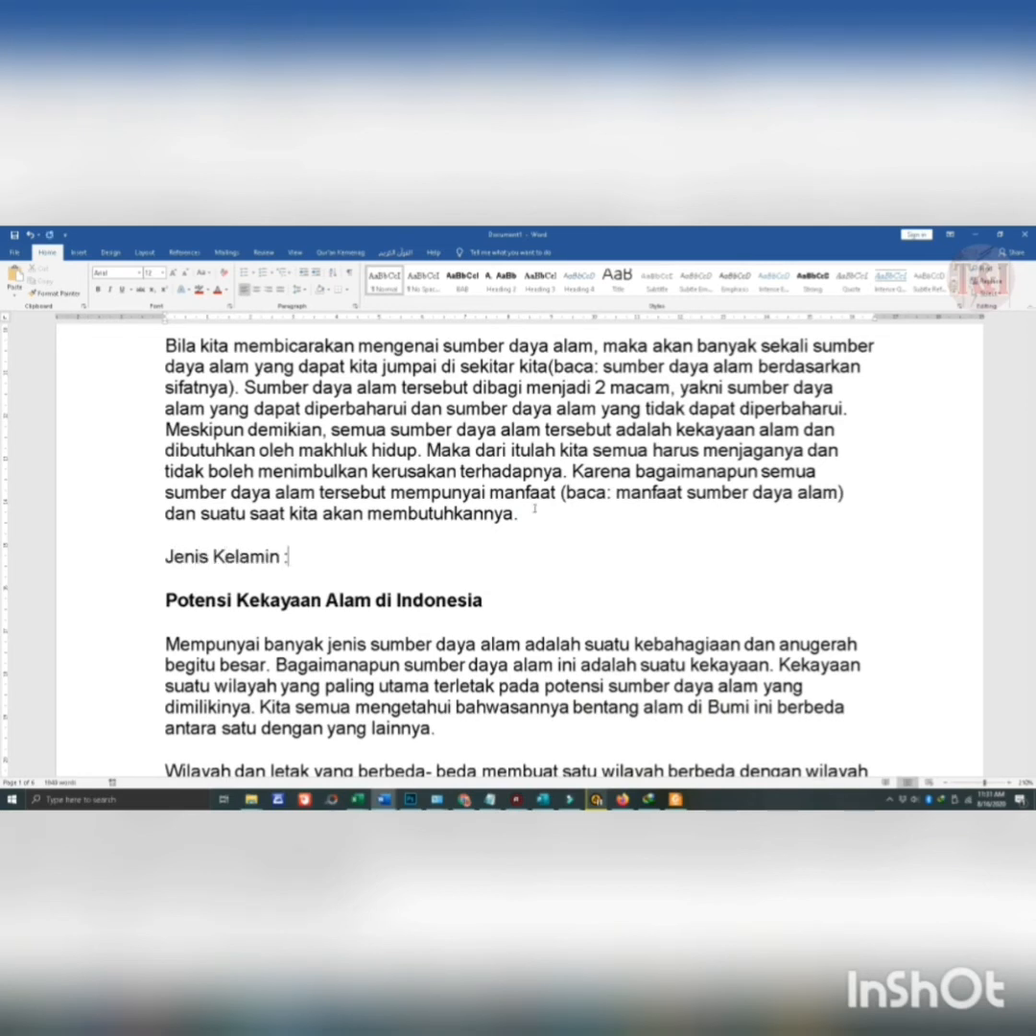
{"action": "type", "text": " Perempun"}
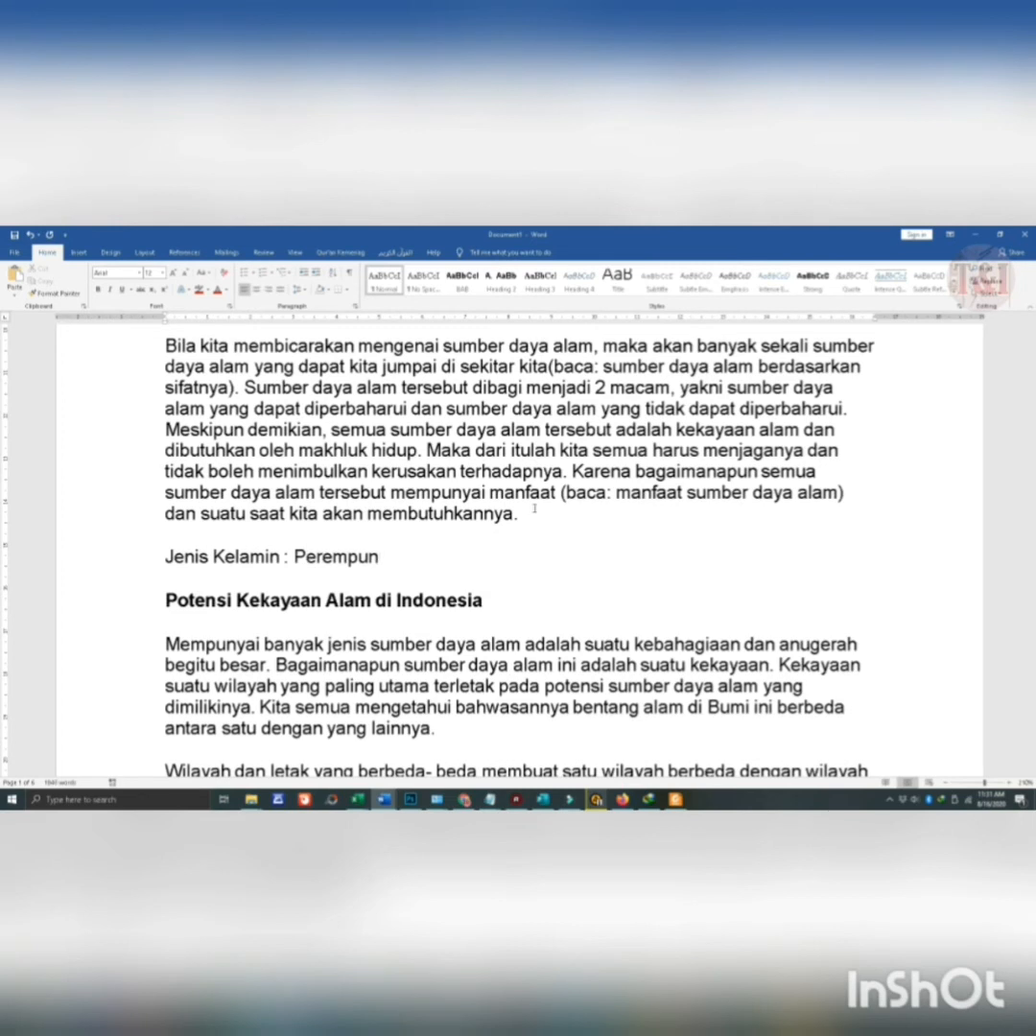
{"action": "type", "text": "/Laki-Laki"}
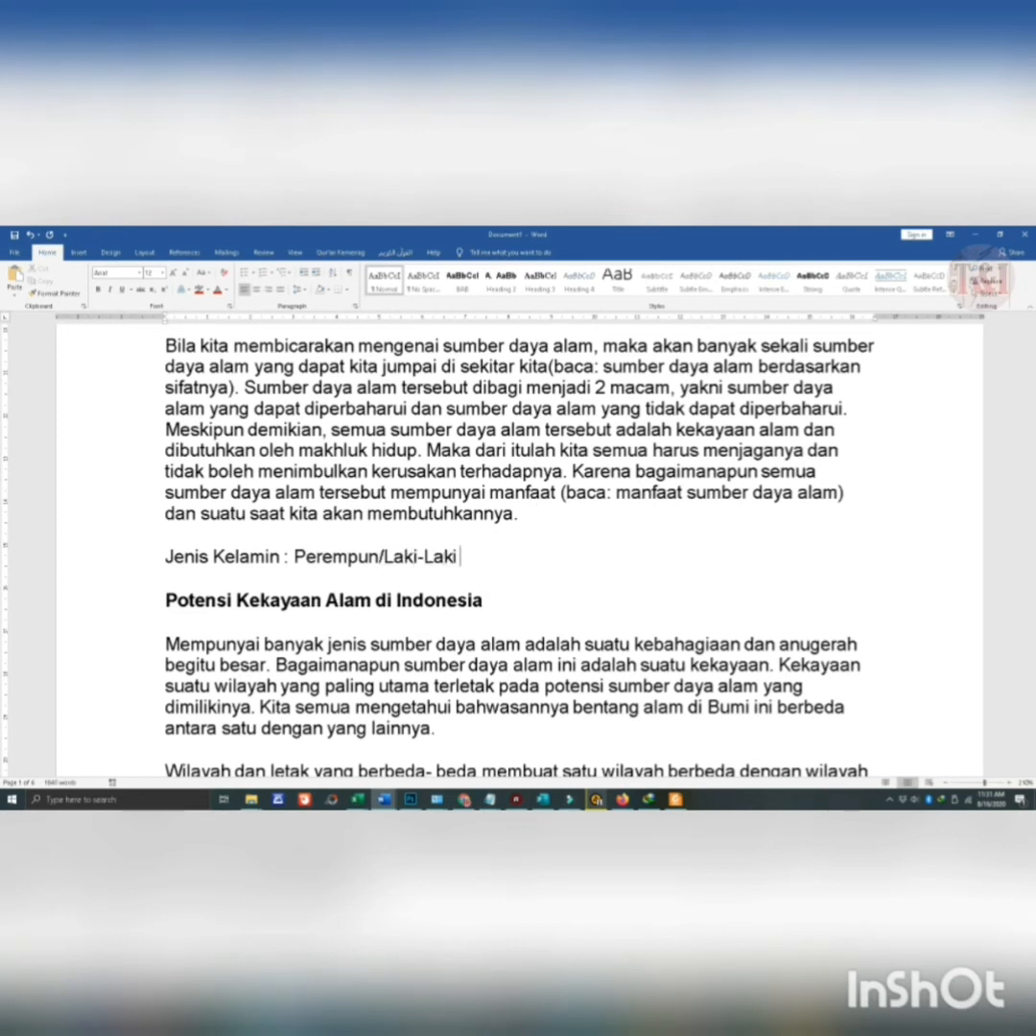
- Add the note "*) Coret yang tidak perlu" three paragraphs below the "Jenis Kelamin" line
{"action": "key", "text": "Return"}
{"action": "key", "text": "Return"}
{"action": "key", "text": "Return"}
{"action": "key", "text": "Return"}
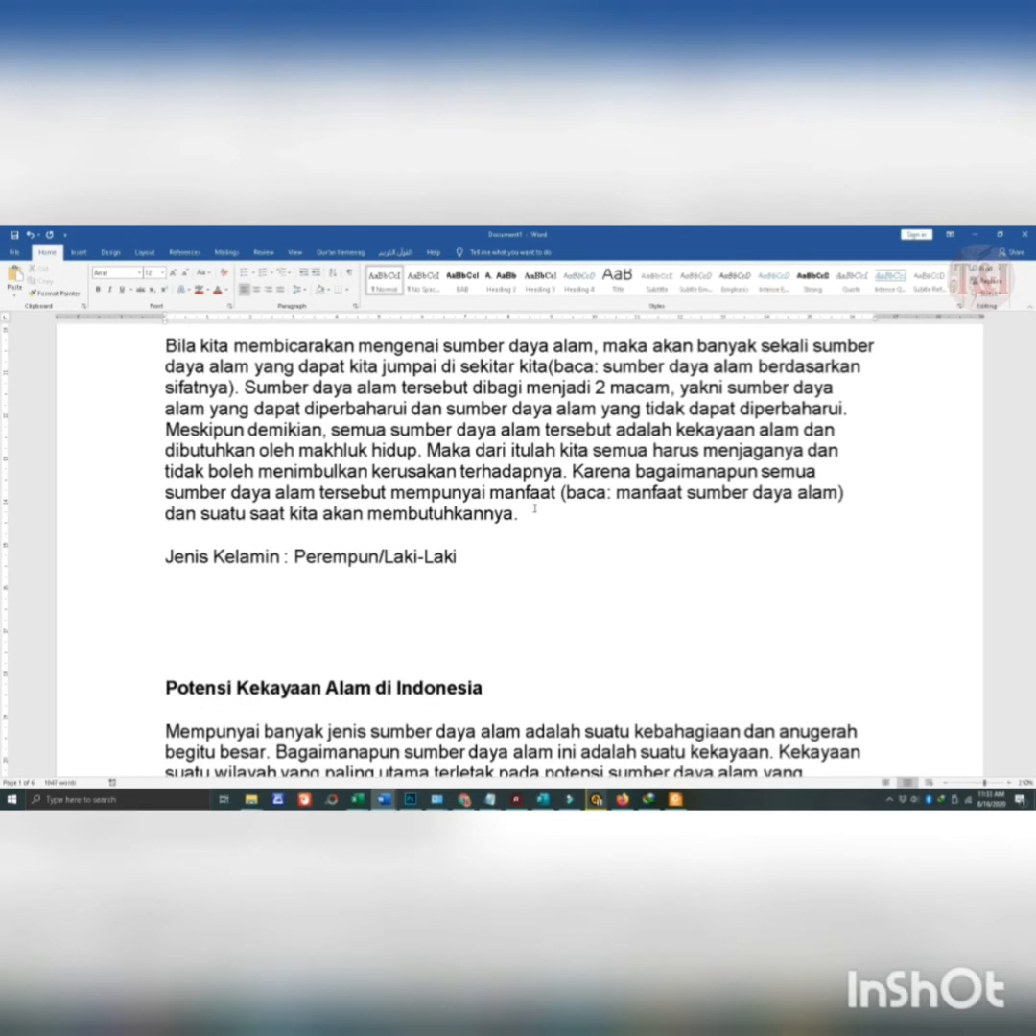
{"action": "type", "text": "*) Coret yang tidak"}
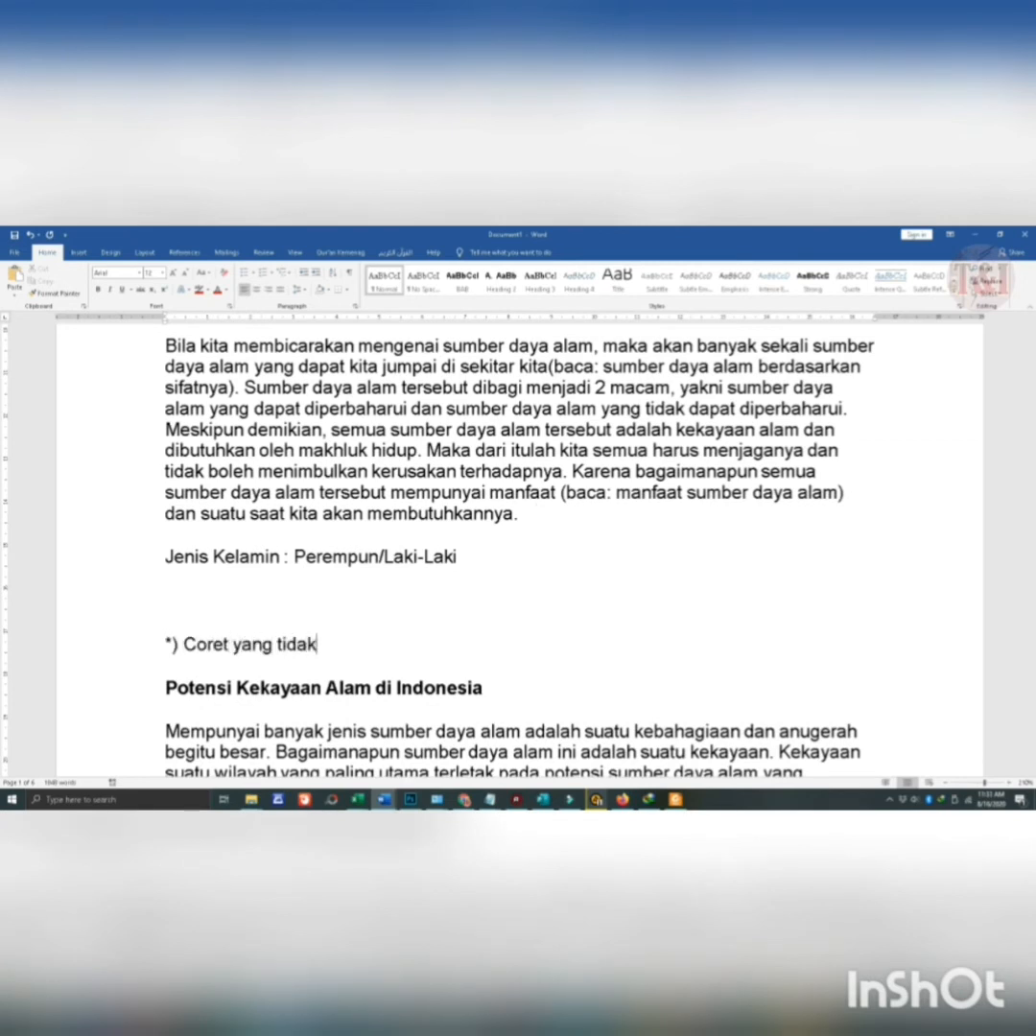
{"action": "type", "text": " perlu "}
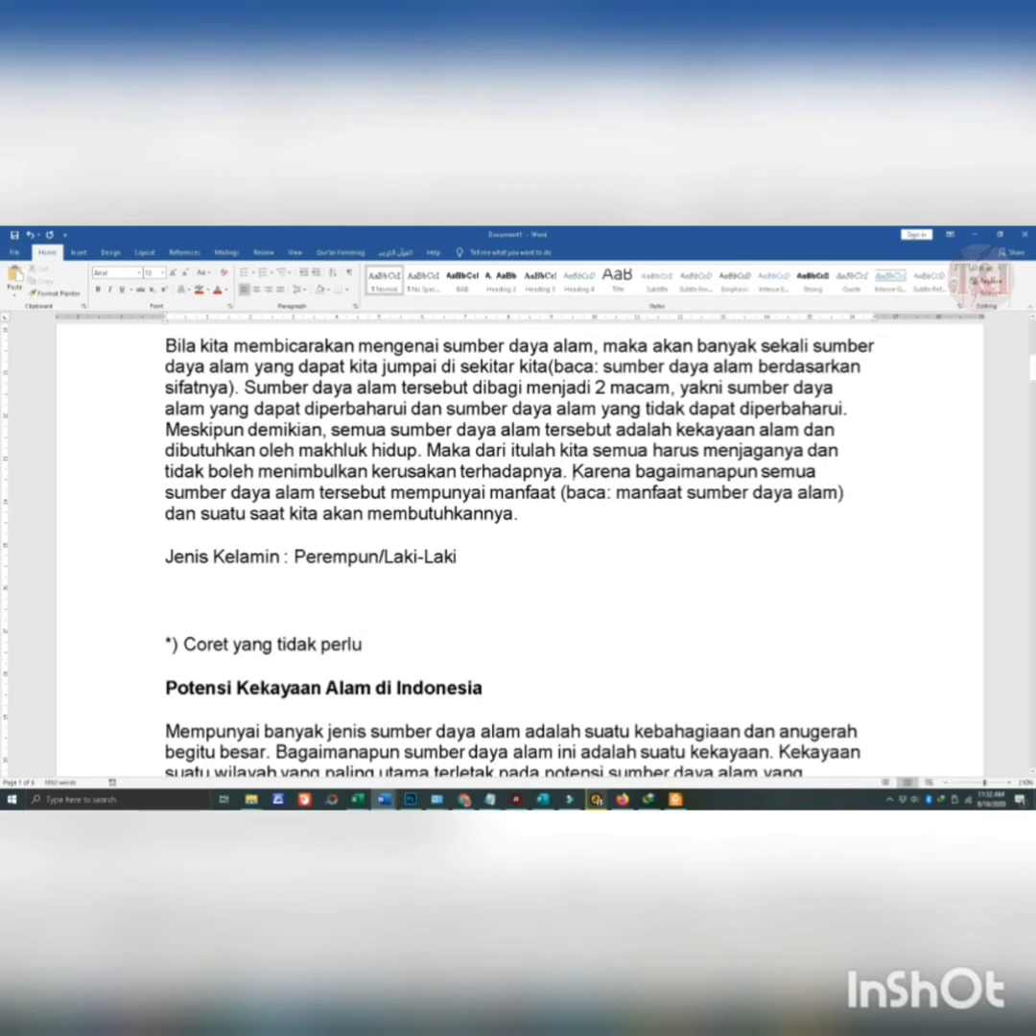
{"action": "type", "text": "a"}
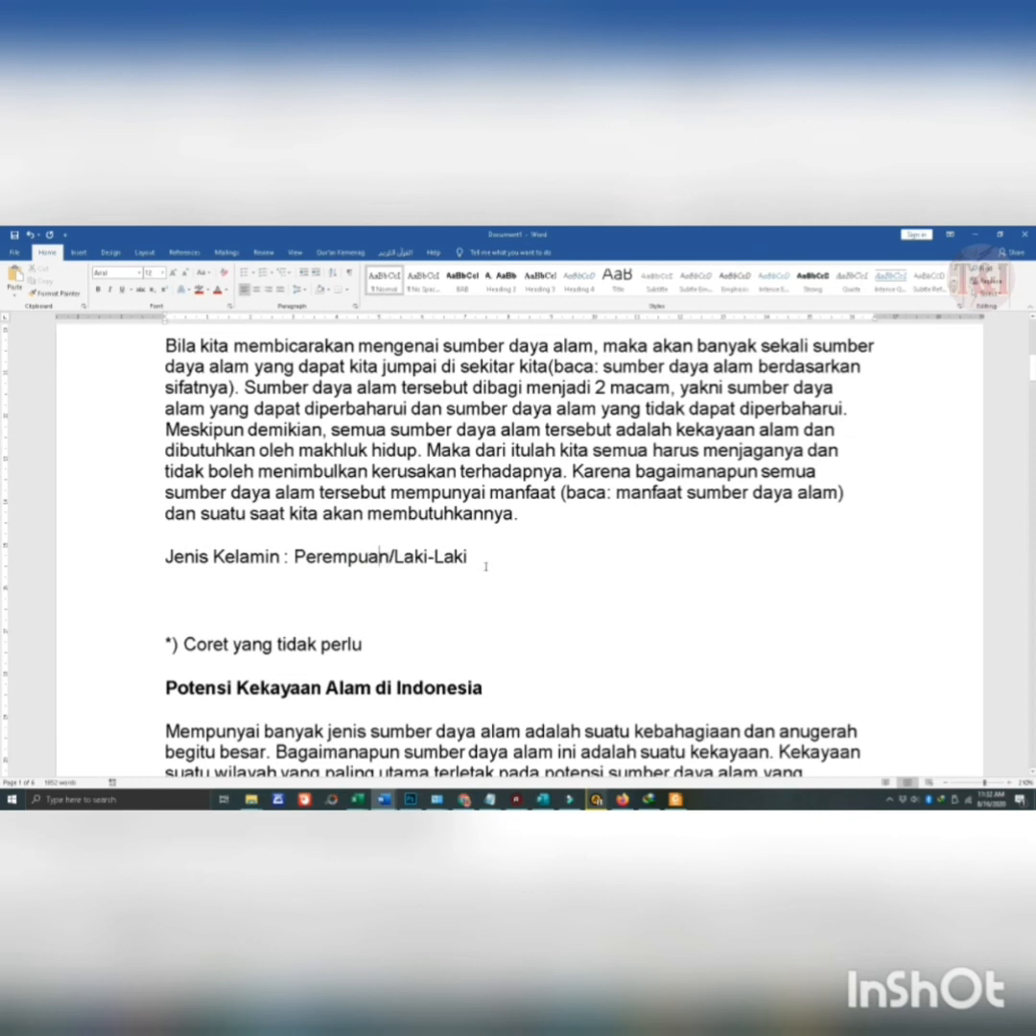
- Correct "Perempun" to "Perempuan" in the "Jenis Kelamin" line and strike through "Laki-Laki"
{"action": "left_click_drag", "start_coordinate": [469, 566], "coordinate": [407, 567]}
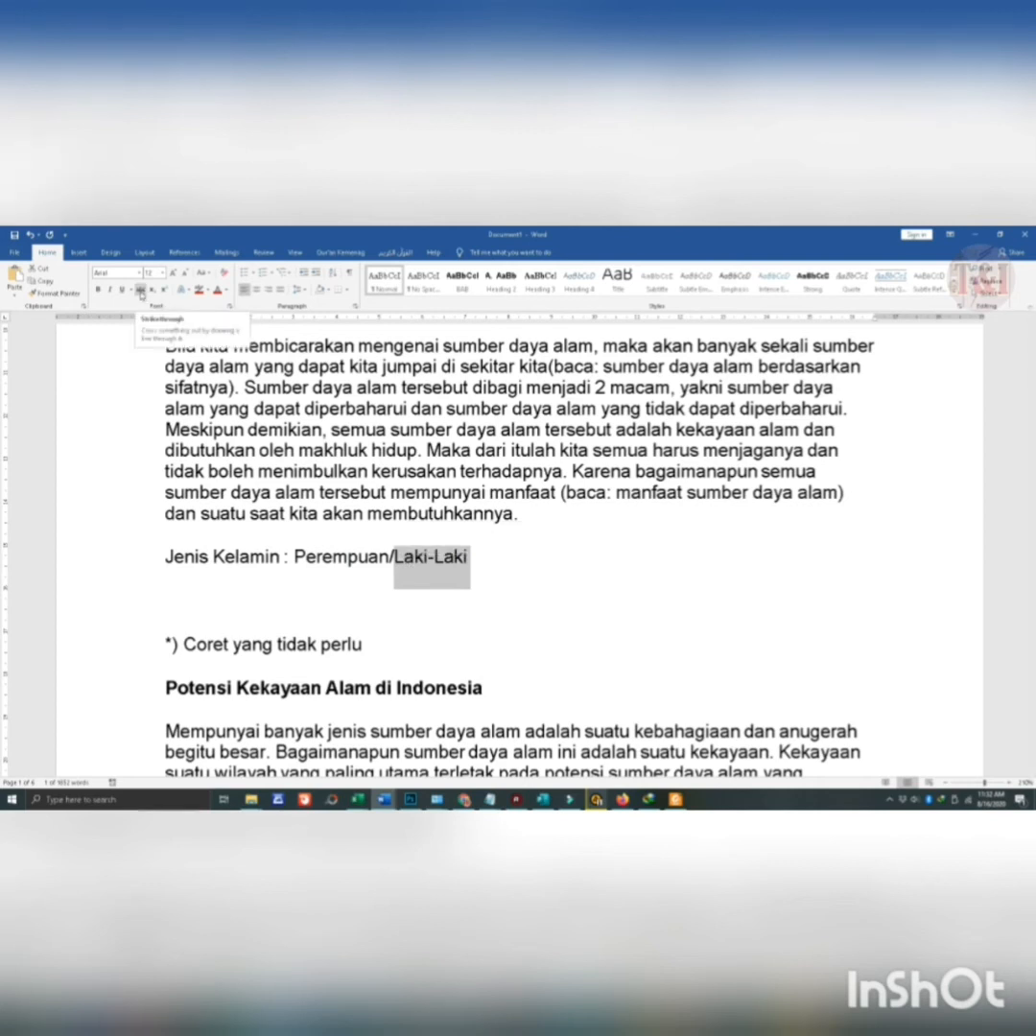
{"action": "left_click", "coordinate": [140, 290]}
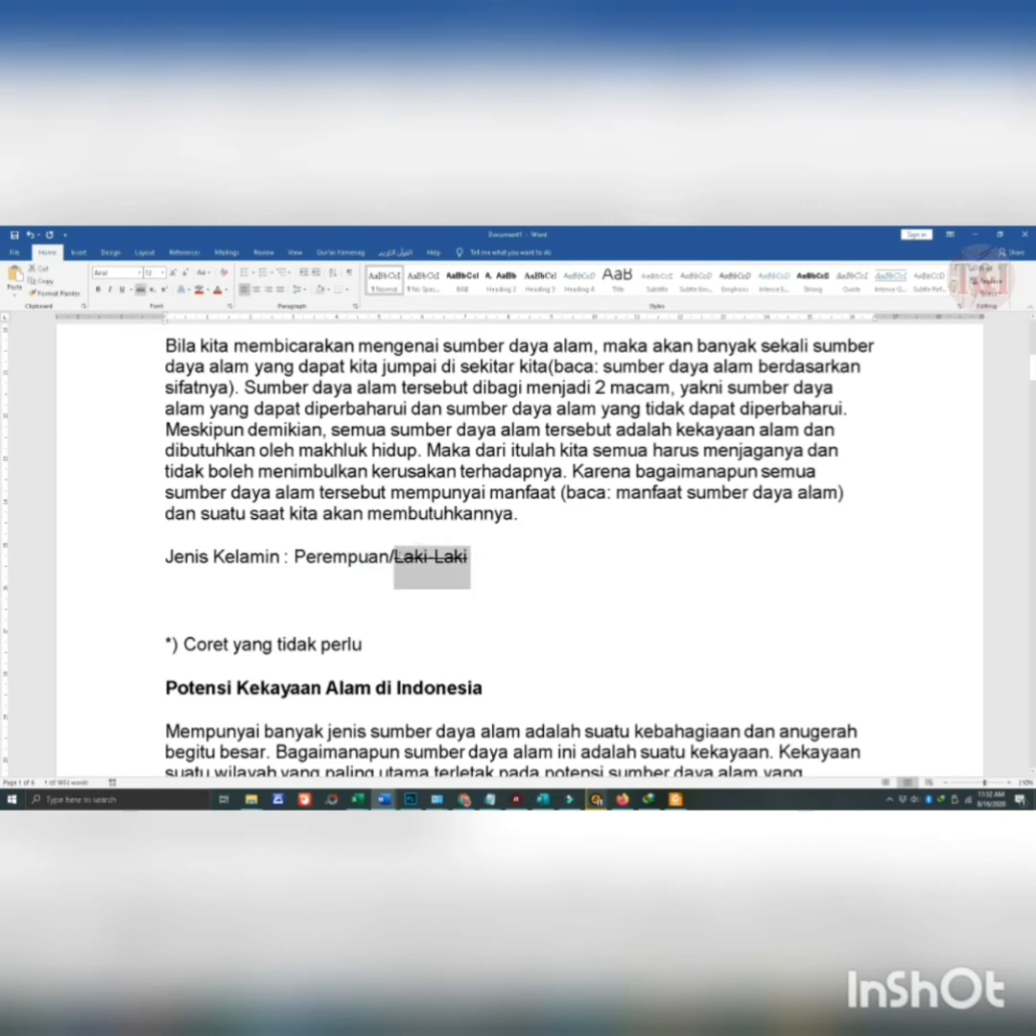
- Change the strikethrough on "Laki-Laki" in the "Jenis Kelamin" line to Double strikethrough, keeping the Regular font style
{"action": "right_click", "coordinate": [407, 562]}
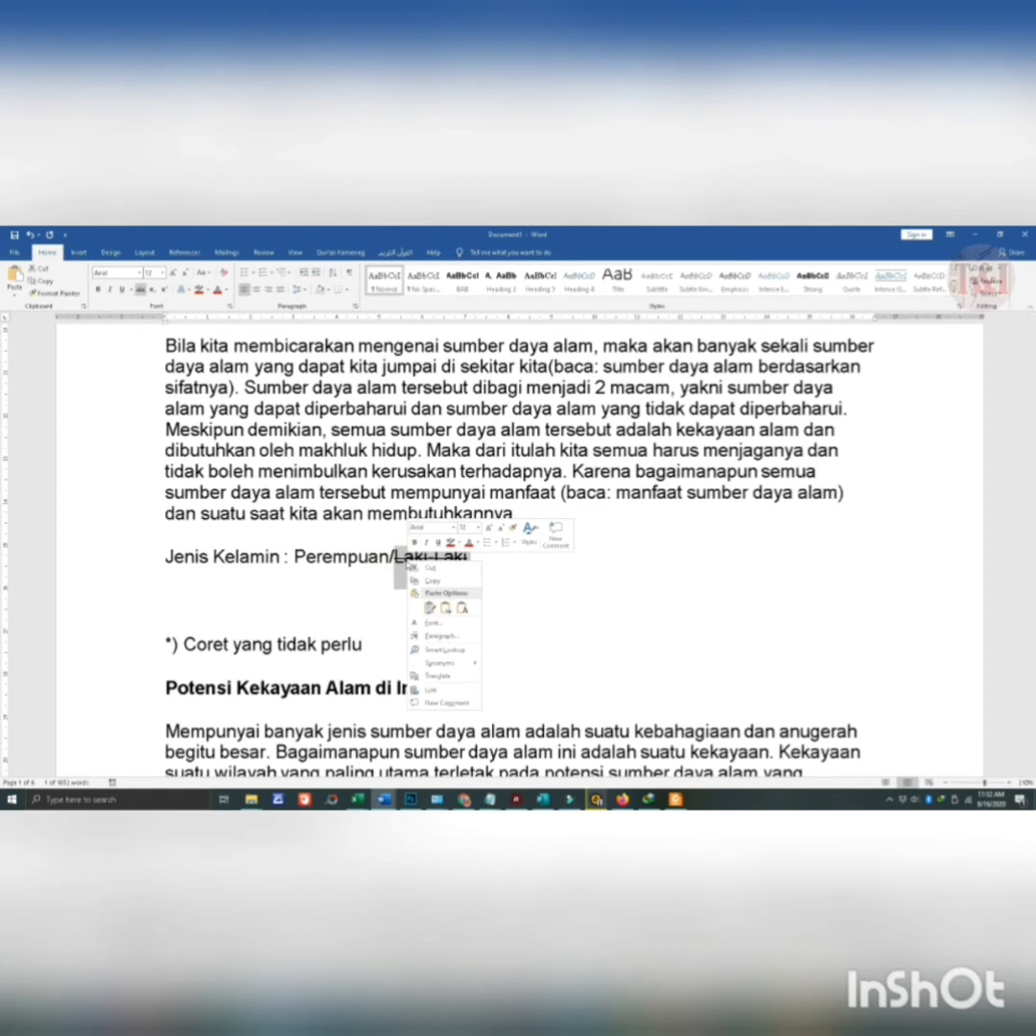
{"action": "key", "text": "Escape"}
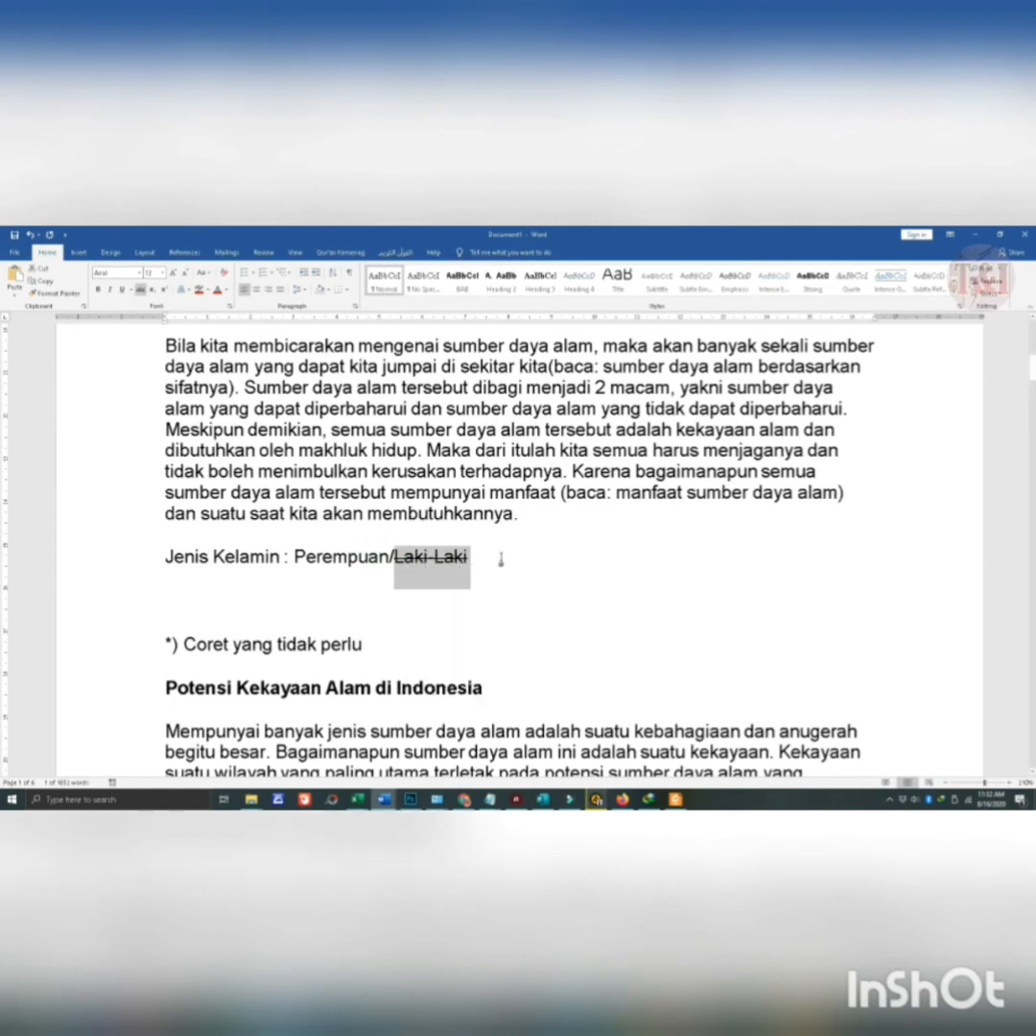
{"action": "key", "text": "ctrl+d"}
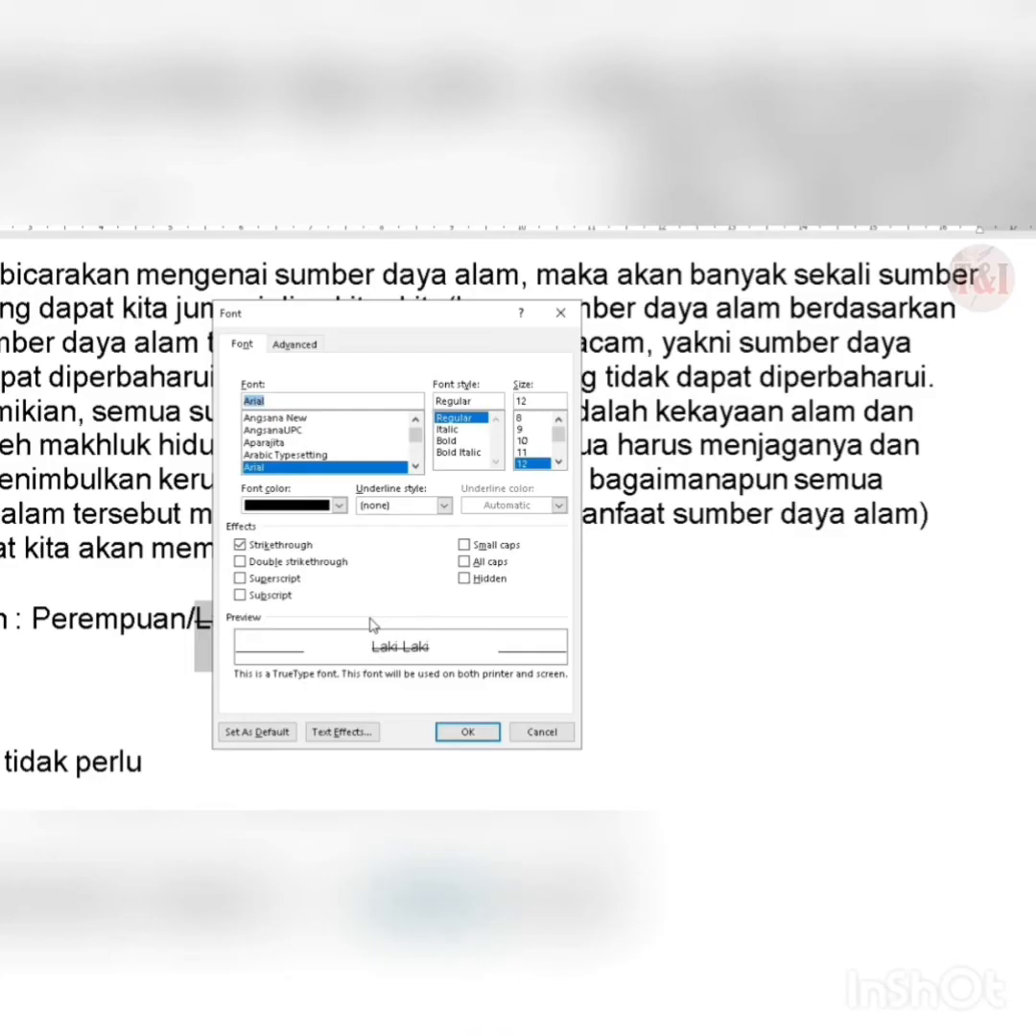
{"action": "left_click_drag", "start_coordinate": [375, 328], "coordinate": [740, 265]}
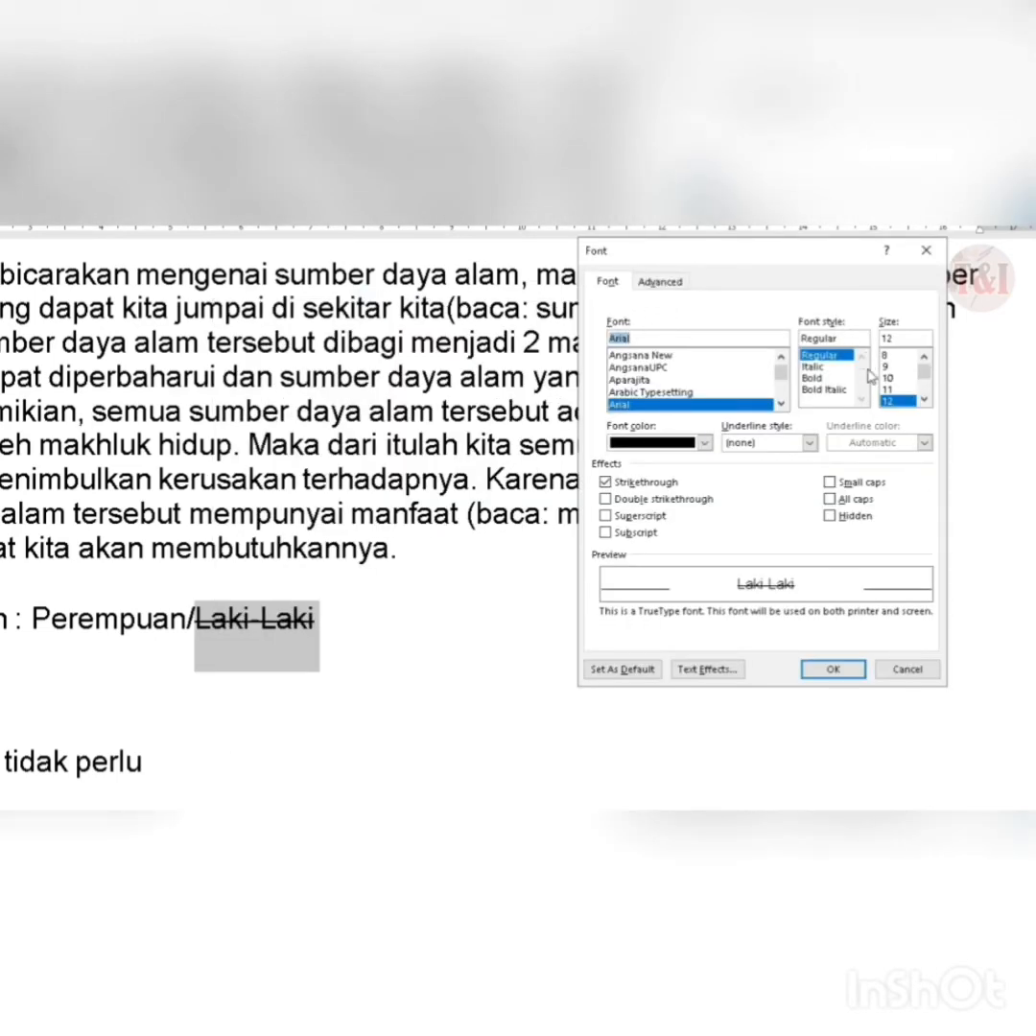
{"action": "left_click", "coordinate": [820, 370]}
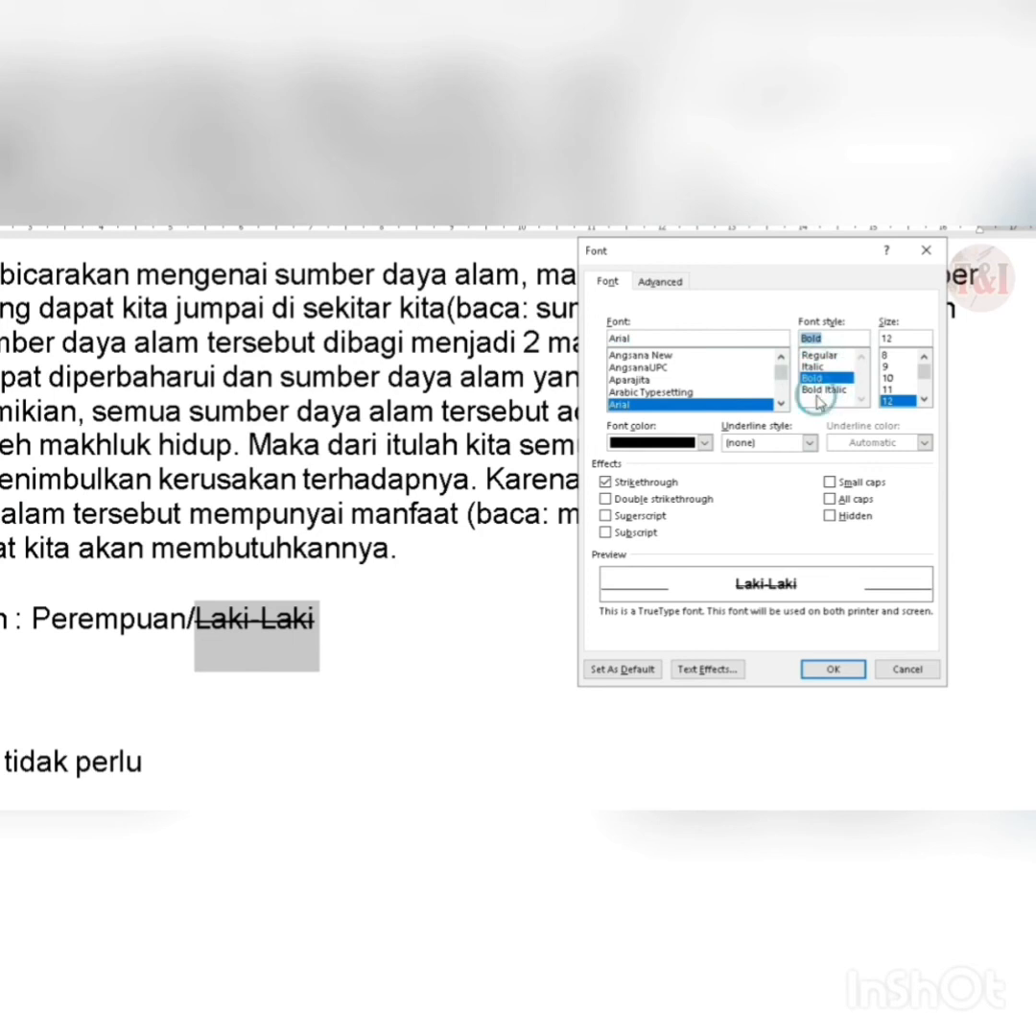
{"action": "left_click", "coordinate": [819, 355]}
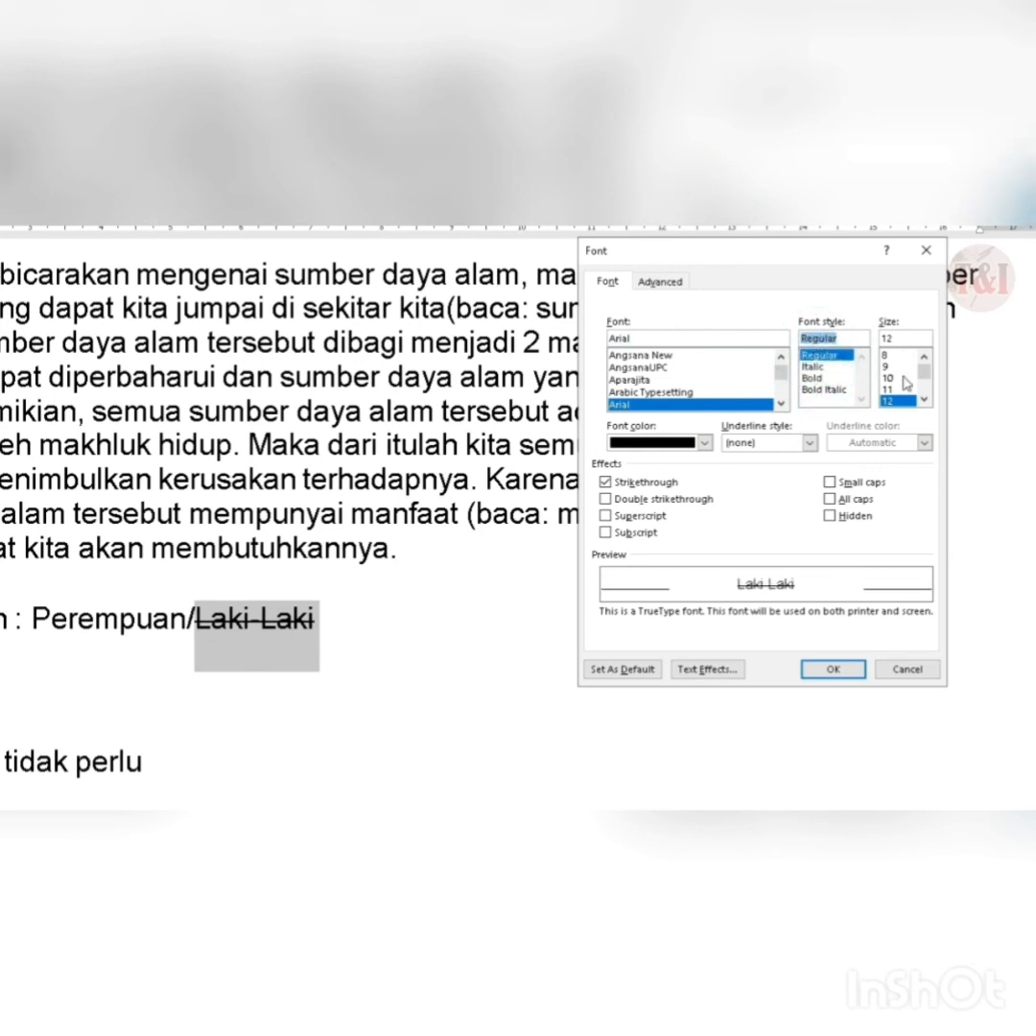
{"action": "left_click", "coordinate": [669, 446]}
{"action": "left_click", "coordinate": [811, 447]}
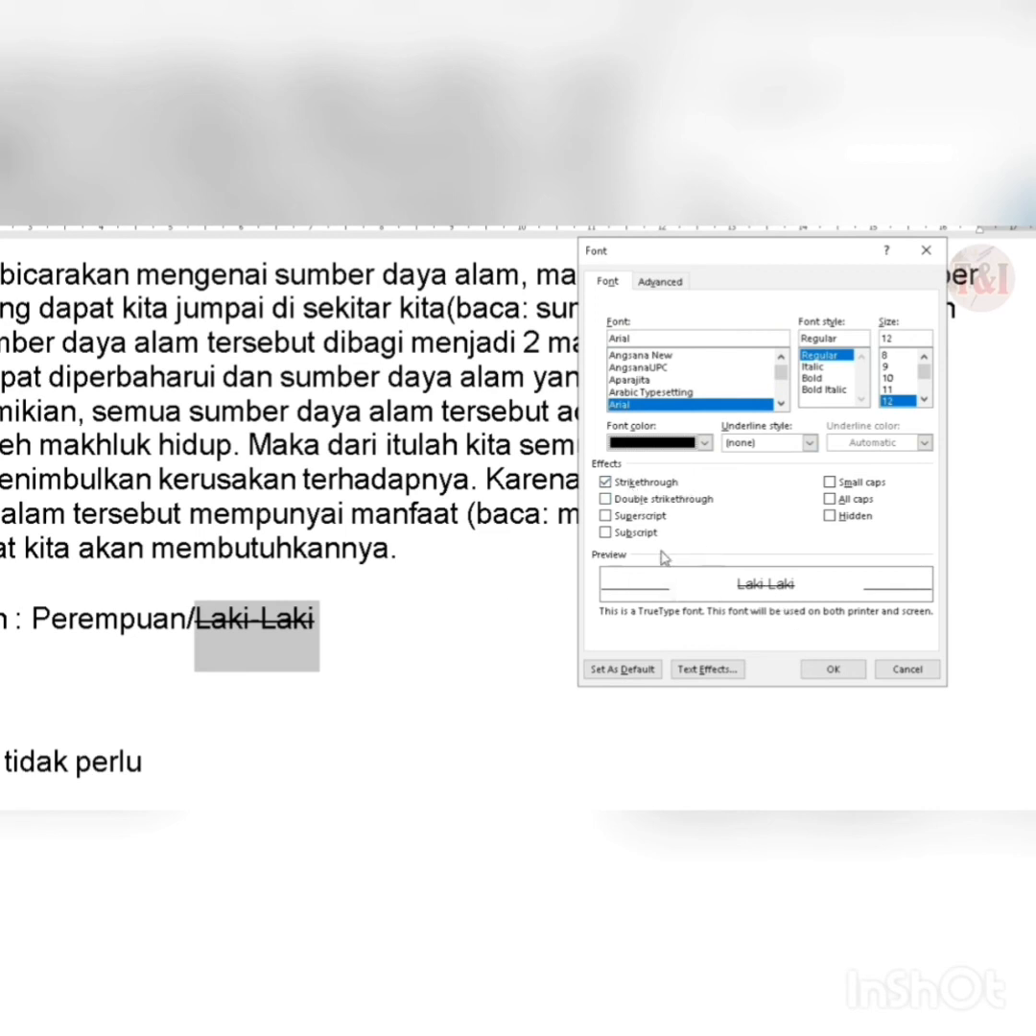
{"action": "left_click", "coordinate": [643, 506]}
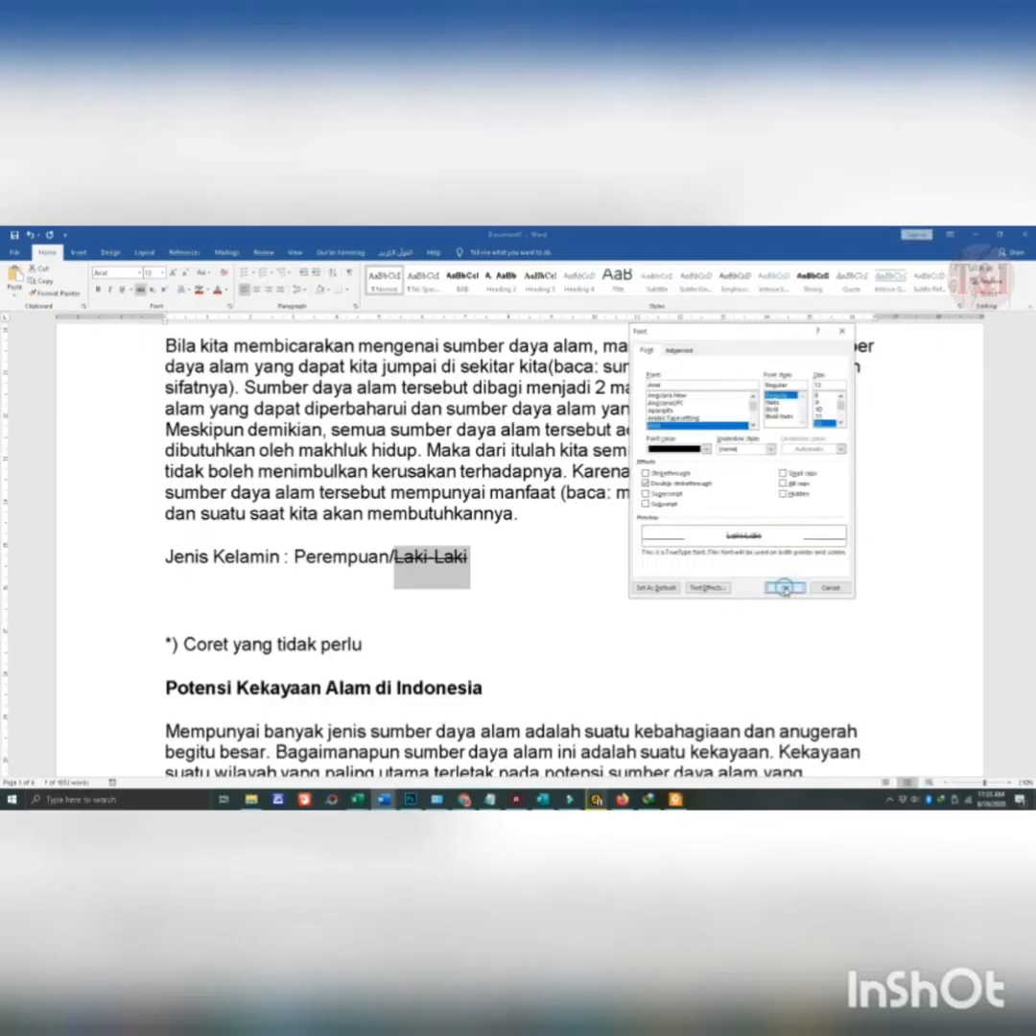
{"action": "left_click", "coordinate": [834, 670]}
{"action": "left_click", "coordinate": [470, 584]}
{"action": "scroll", "coordinate": [440, 582], "scroll_direction": "up", "scroll_amount": 15}
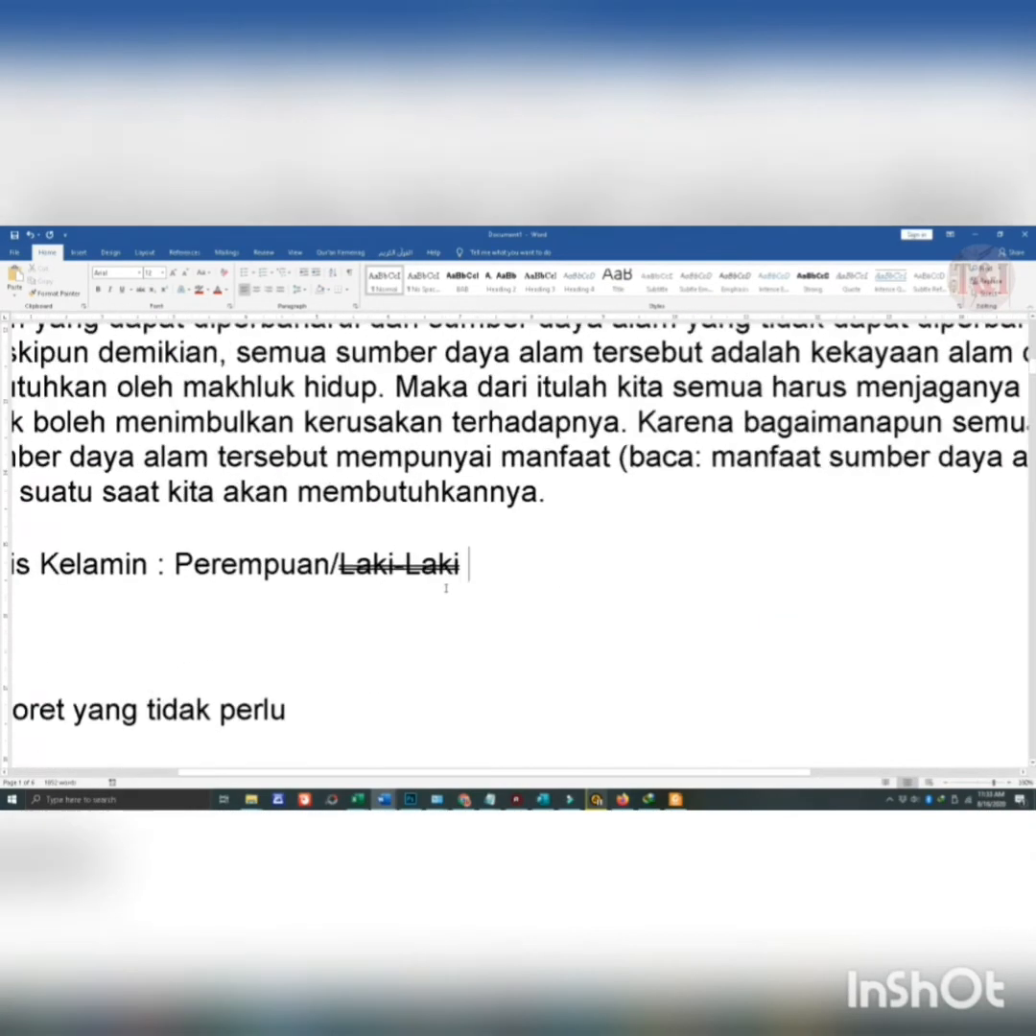
- Copy the whole "Jenis Kelamin : Perempuan/Laki-Laki" line and paste the duplicate directly below it
{"action": "scroll", "coordinate": [495, 573], "scroll_direction": "down", "scroll_amount": 6}
{"action": "left_click_drag", "start_coordinate": [495, 574], "coordinate": [32, 561]}
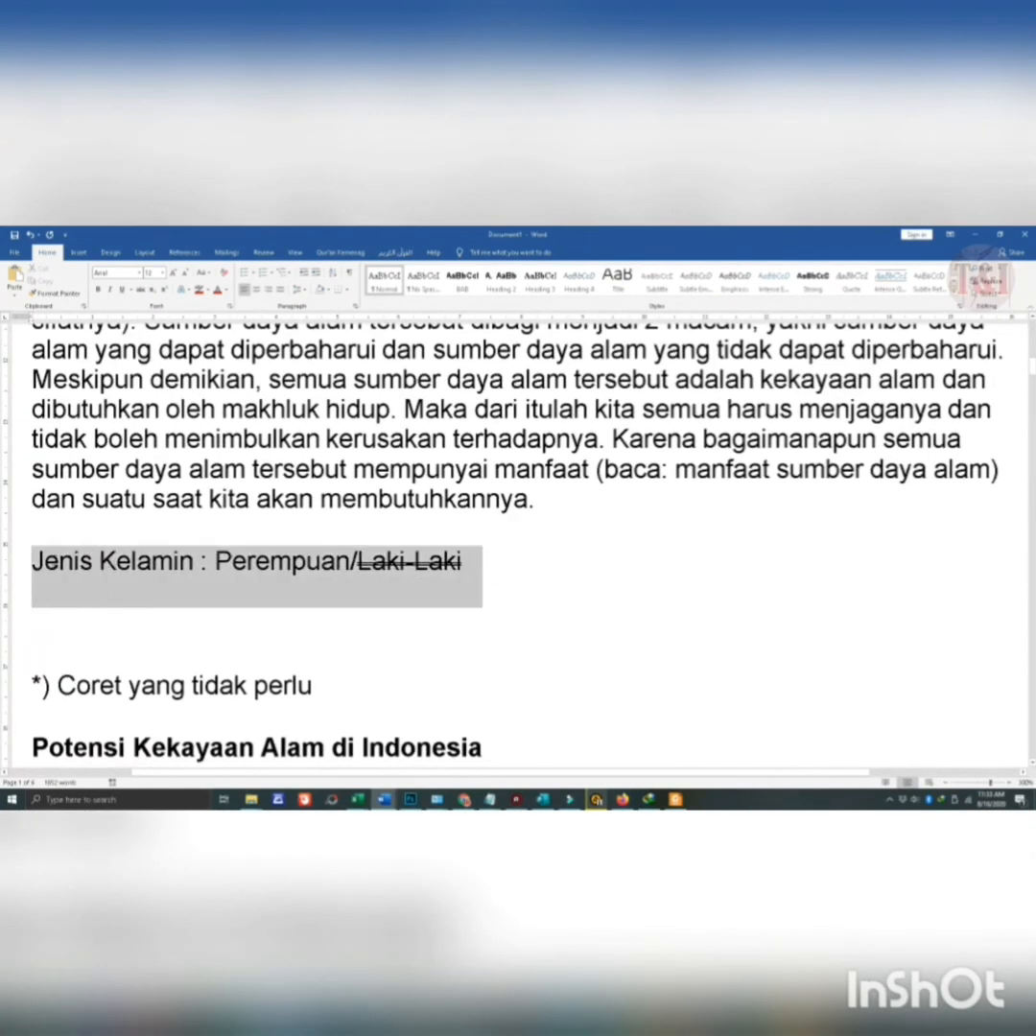
{"action": "key", "text": "ctrl+c"}
{"action": "key", "text": "Right"}
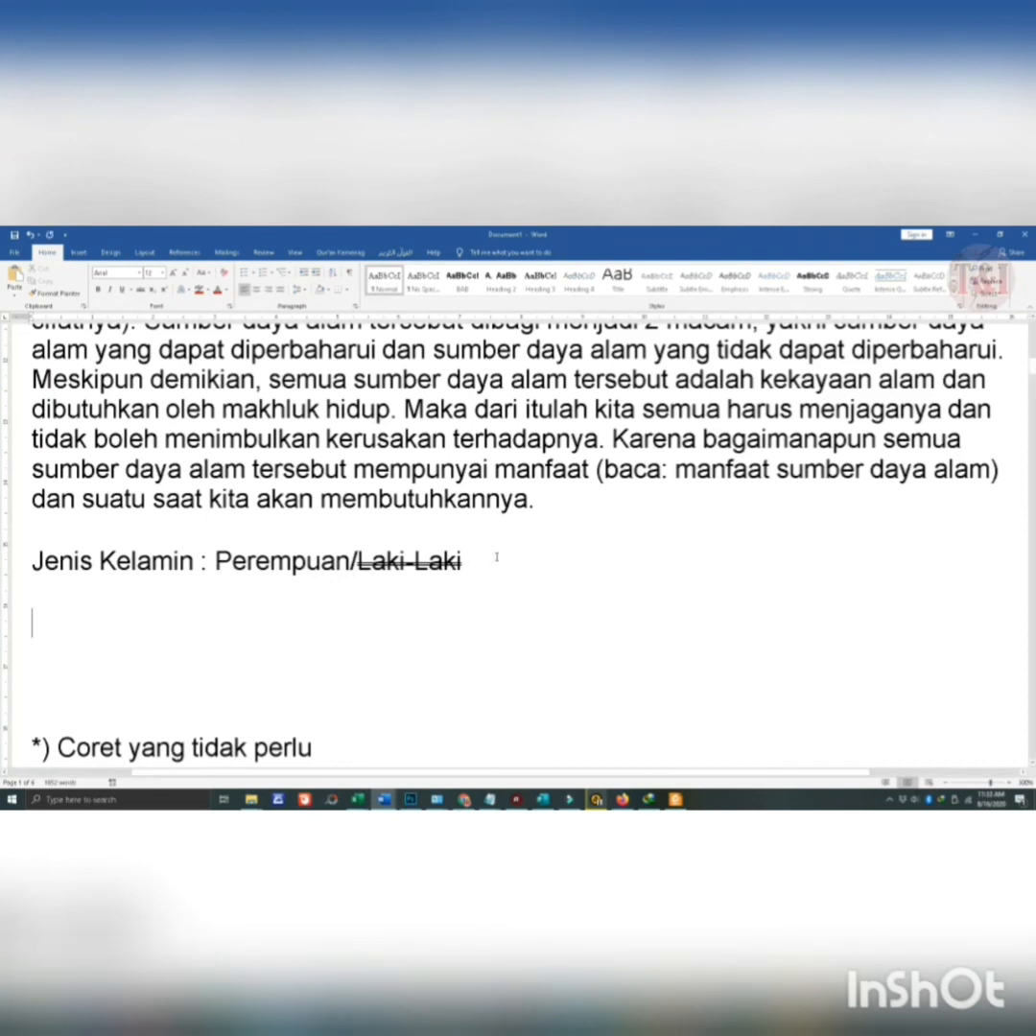
{"action": "key", "text": "ctrl+v"}
- Apply single Strikethrough to "Laki-Laki" in the duplicated "Jenis Kelamin" line
{"action": "left_click_drag", "start_coordinate": [469, 625], "coordinate": [357, 625]}
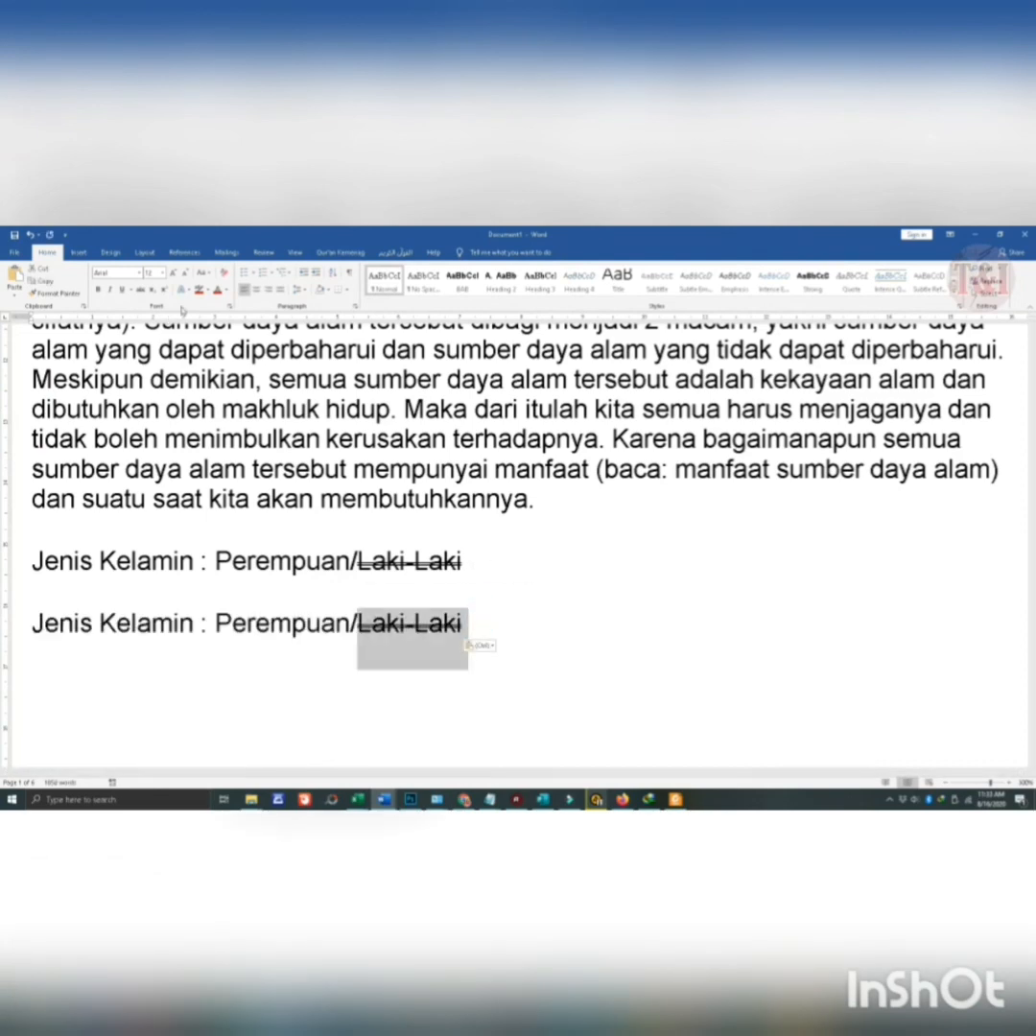
{"action": "left_click", "coordinate": [144, 291]}
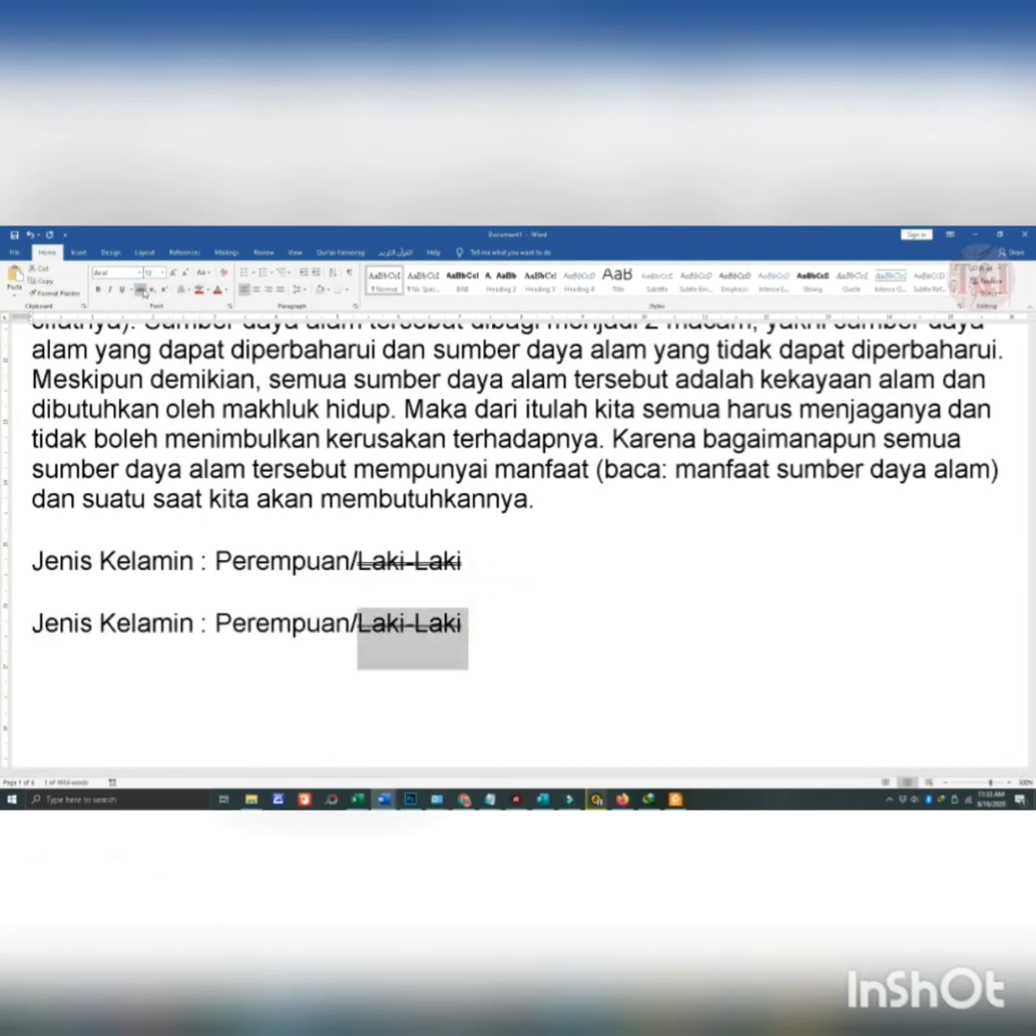
{"action": "left_click", "coordinate": [549, 614]}
- Delete the empty paragraphs between the second "Jenis Kelamin" line and the note "*) Coret yang tidak perlu"
{"action": "scroll", "coordinate": [524, 590], "scroll_direction": "down", "scroll_amount": 9}
{"action": "scroll", "coordinate": [527, 570], "scroll_direction": "down", "scroll_amount": 1}
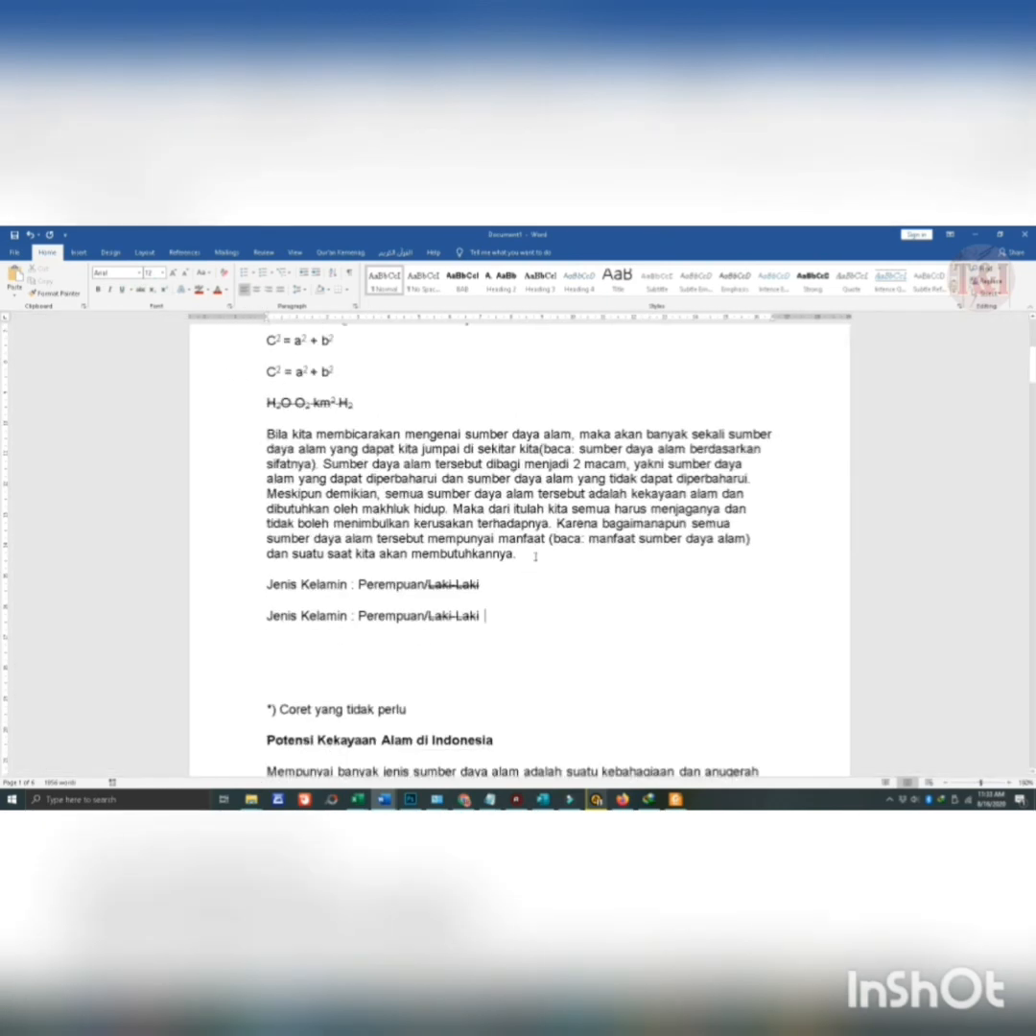
{"action": "scroll", "coordinate": [536, 557], "scroll_direction": "up", "scroll_amount": 3}
{"action": "scroll", "coordinate": [542, 537], "scroll_direction": "down", "scroll_amount": 4}
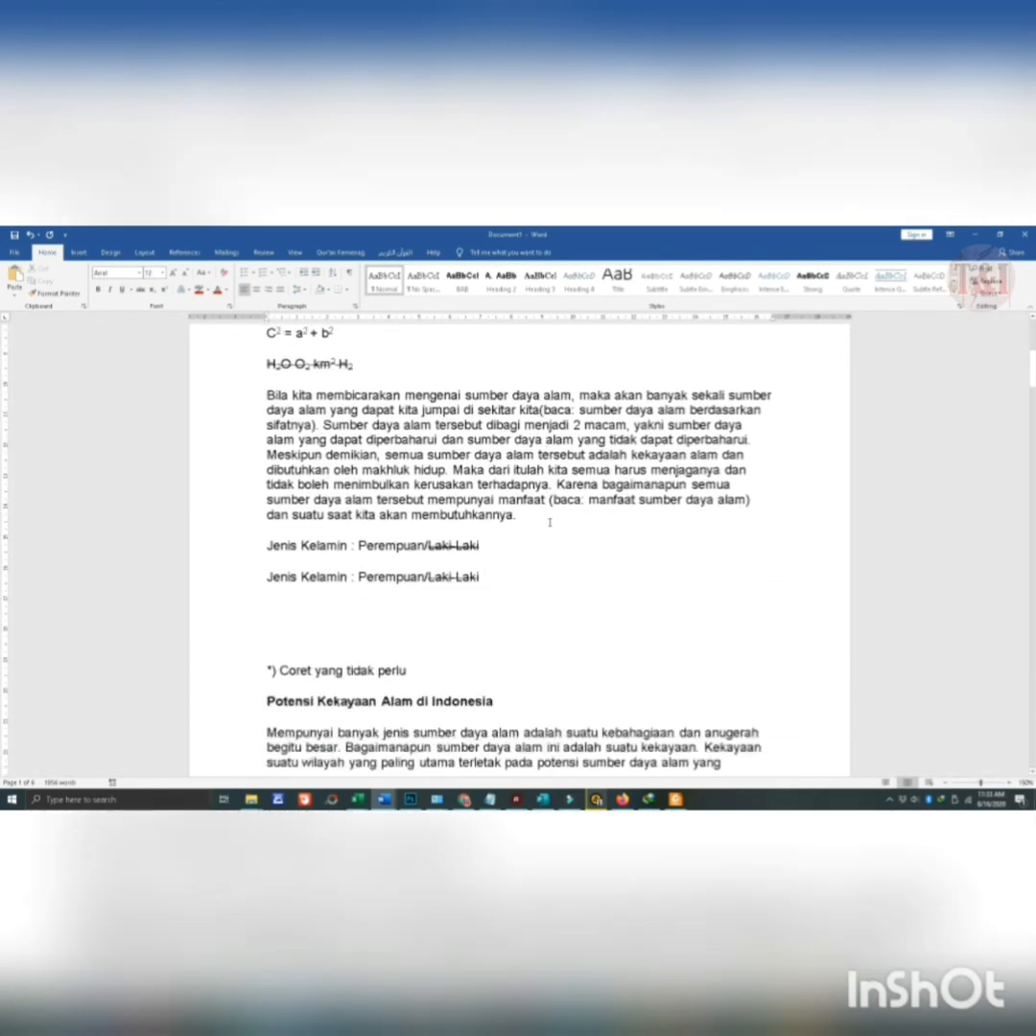
{"action": "scroll", "coordinate": [550, 523], "scroll_direction": "up", "scroll_amount": 7}
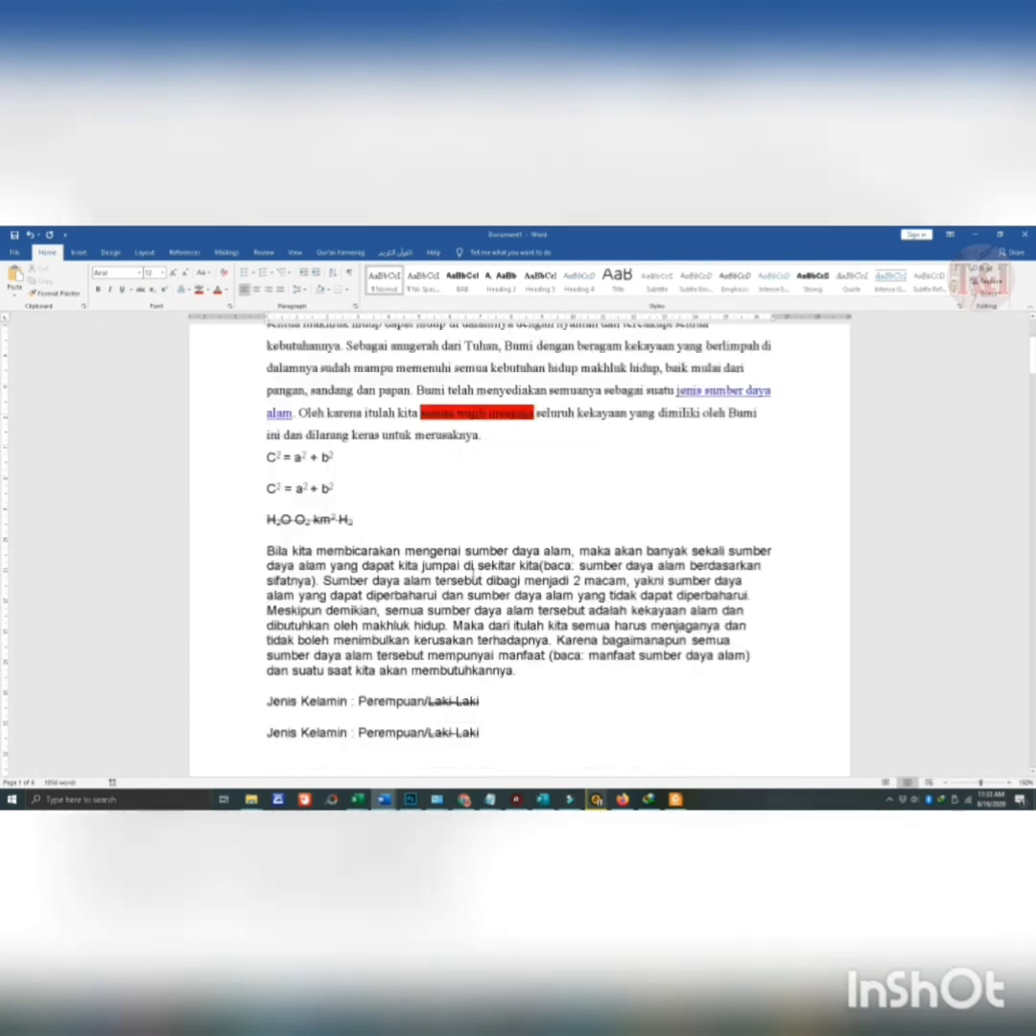
{"action": "scroll", "coordinate": [458, 568], "scroll_direction": "down", "scroll_amount": 3}
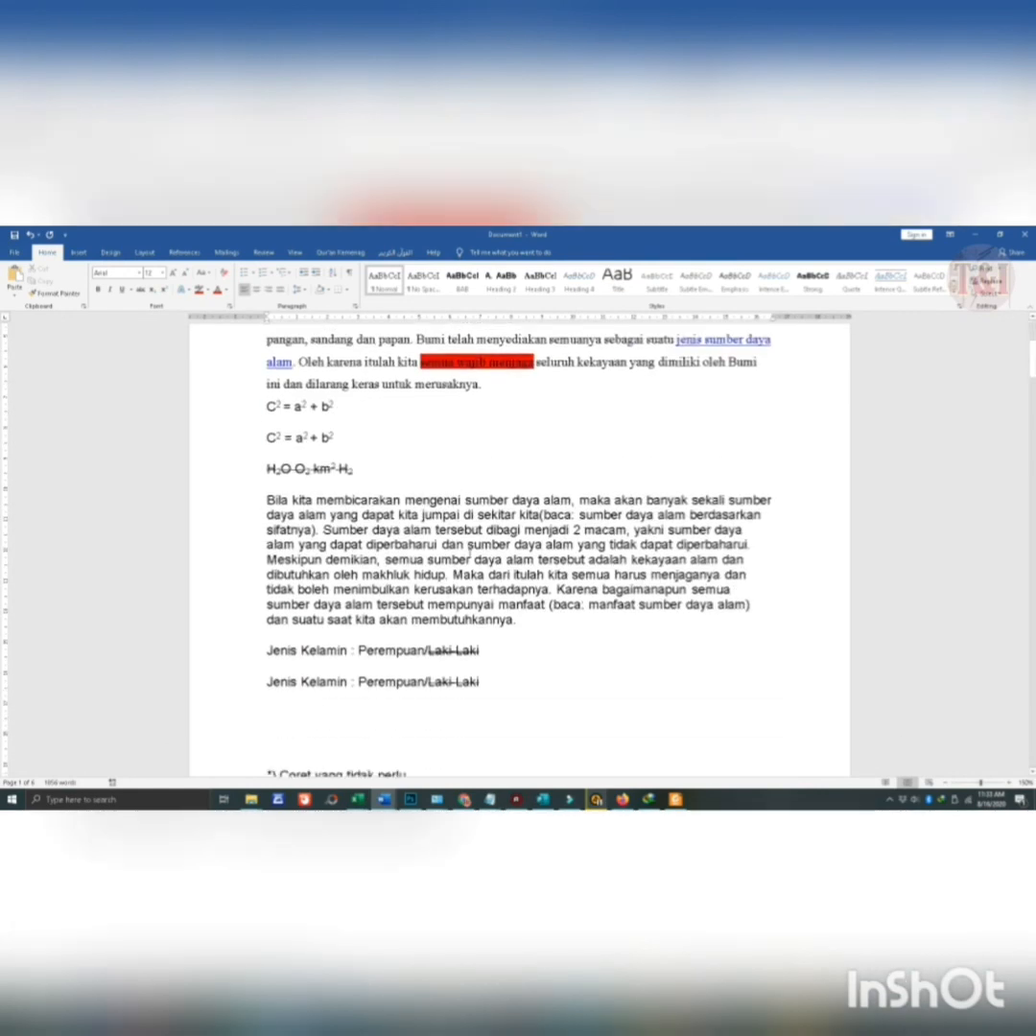
{"action": "scroll", "coordinate": [467, 558], "scroll_direction": "down", "scroll_amount": 3}
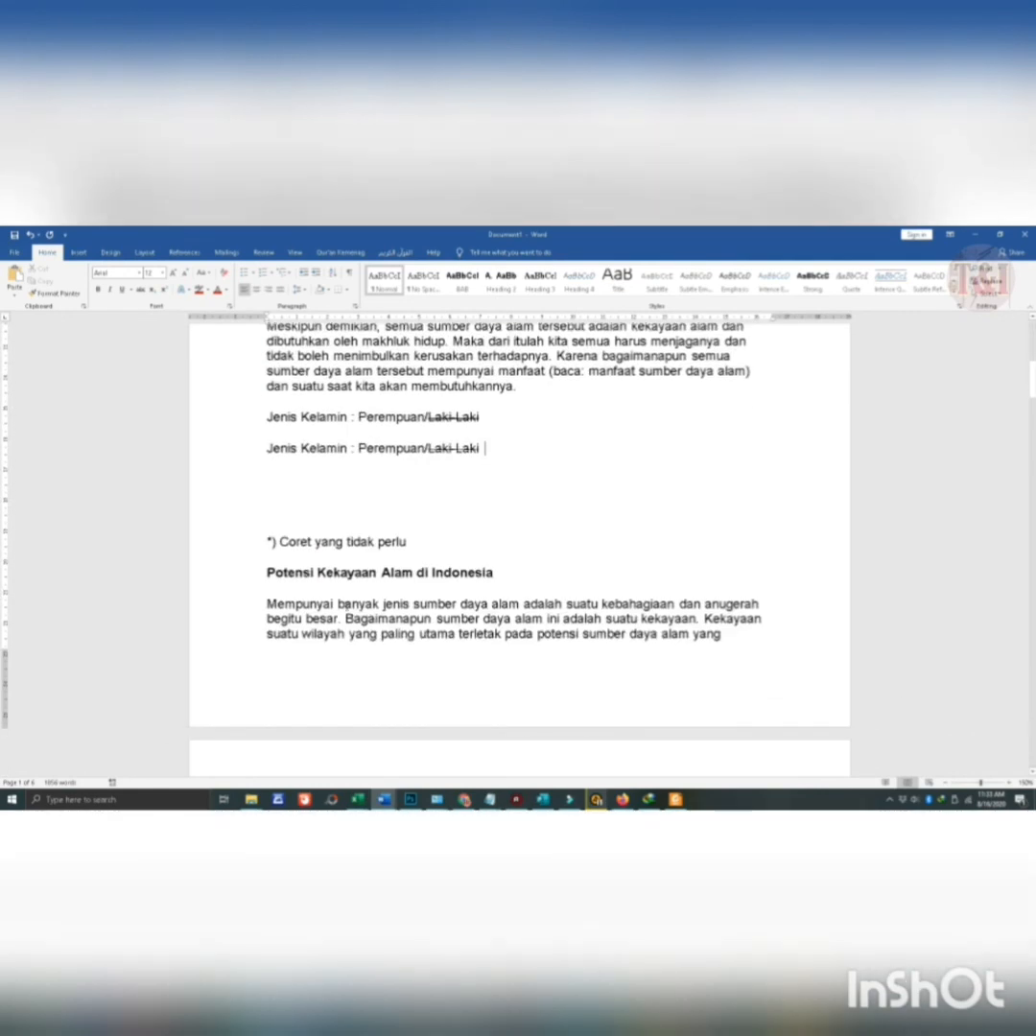
{"action": "left_click", "coordinate": [321, 493]}
{"action": "key", "text": "Delete"}
{"action": "key", "text": "Delete"}
{"action": "scroll", "coordinate": [322, 495], "scroll_direction": "down", "scroll_amount": 4}
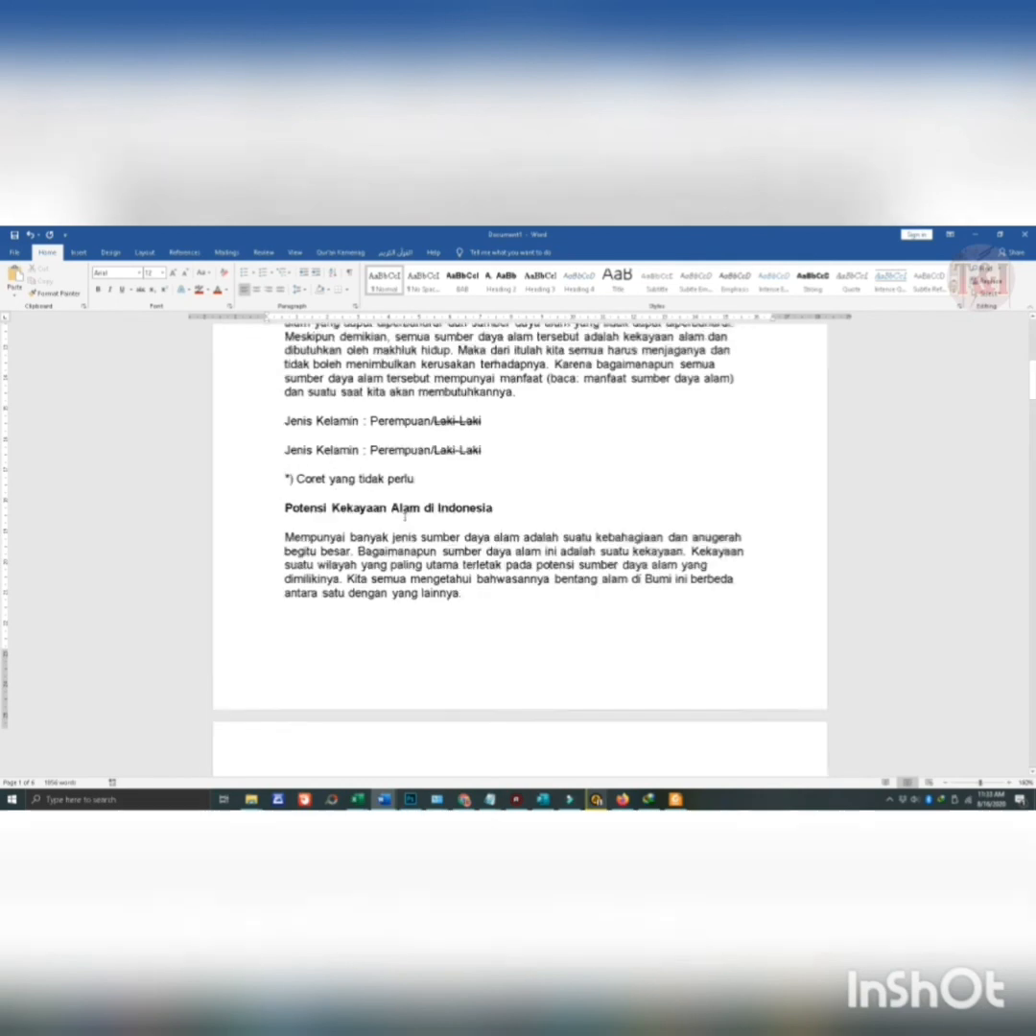
{"action": "scroll", "coordinate": [319, 451], "scroll_direction": "up", "scroll_amount": 4}
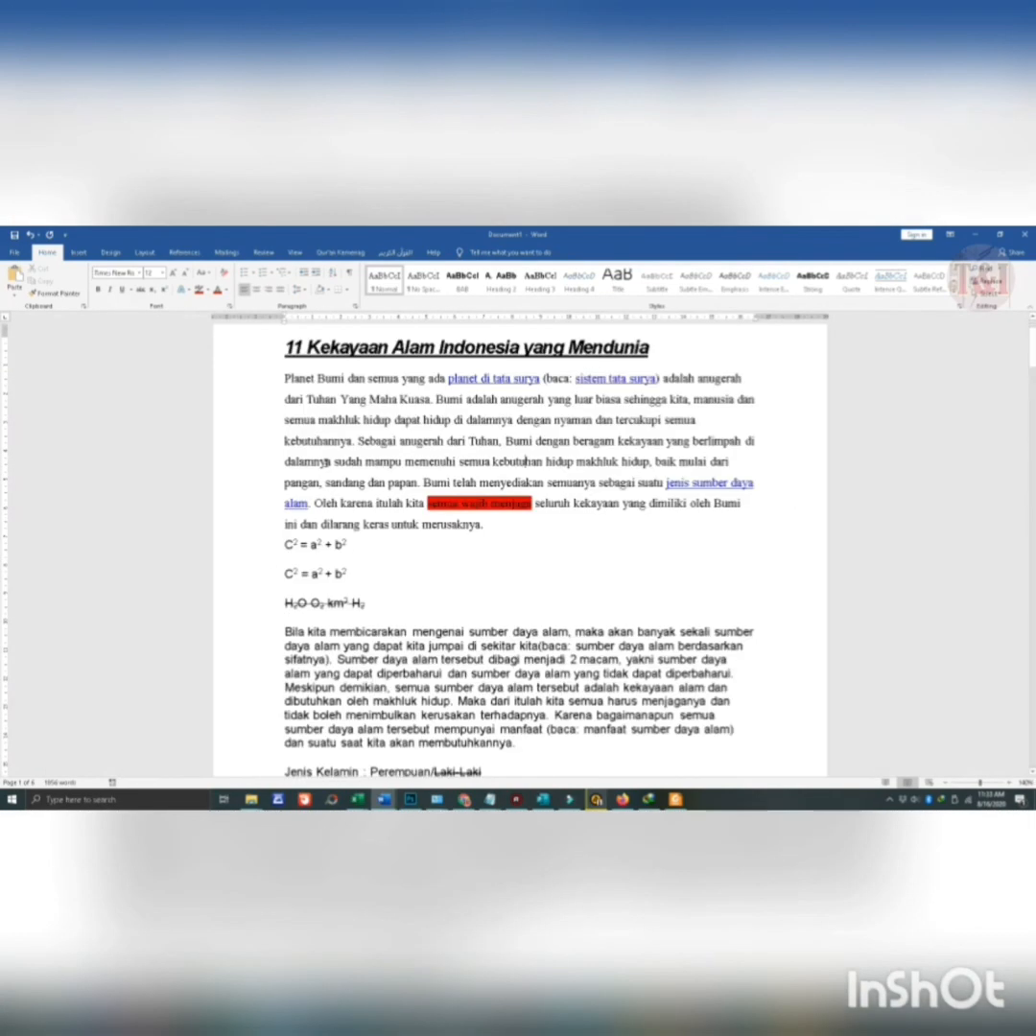